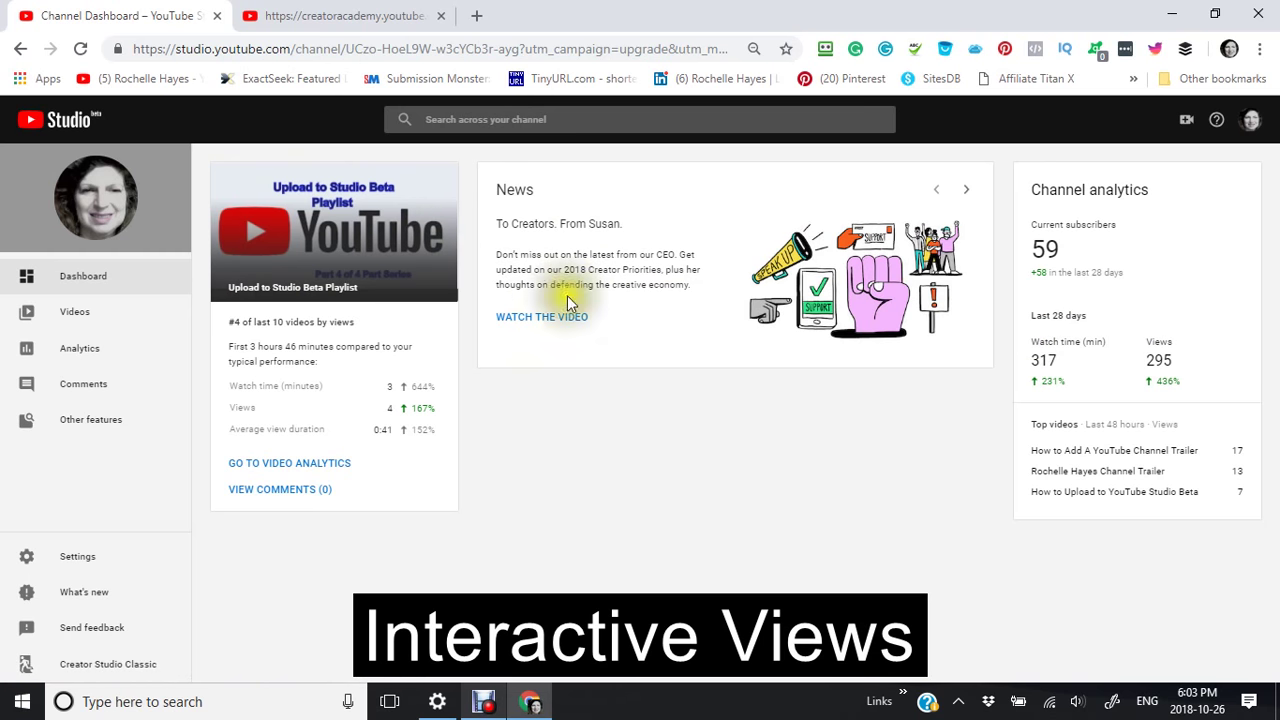
- Return to the Creator Academy tab and start signing in from its header
{"action": "left_click", "coordinate": [345, 18]}
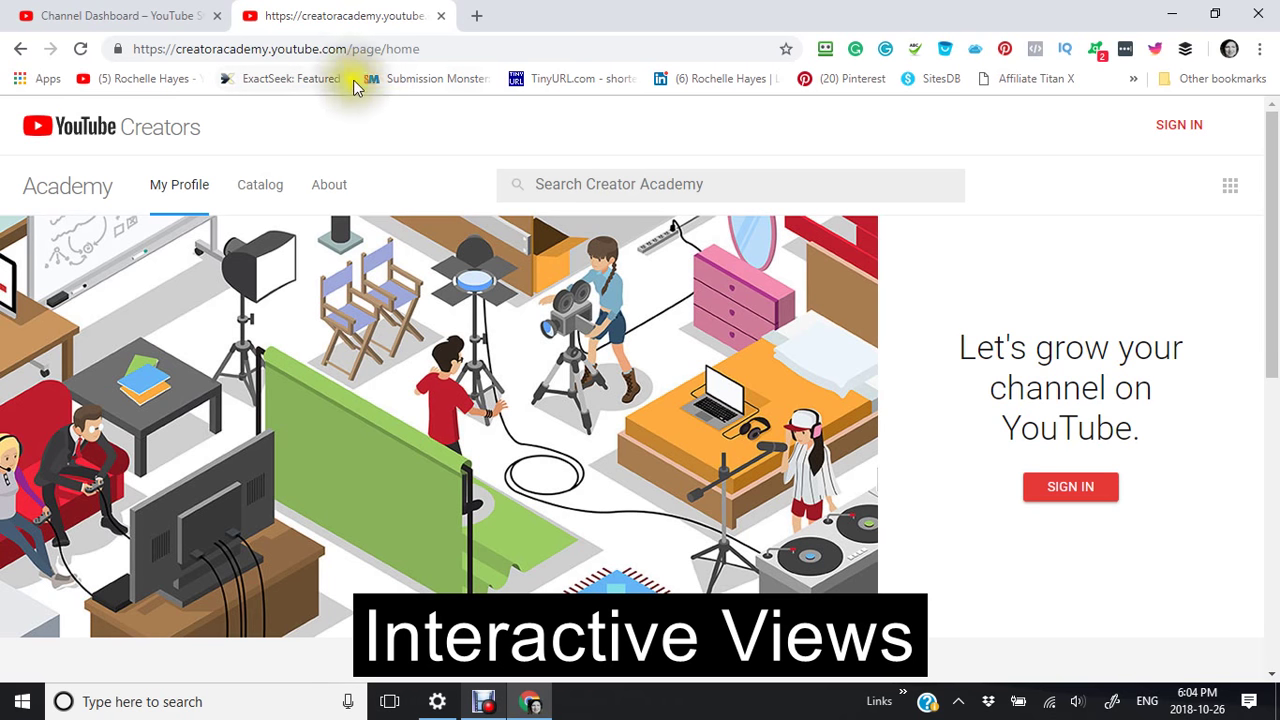
{"action": "left_click", "coordinate": [186, 22]}
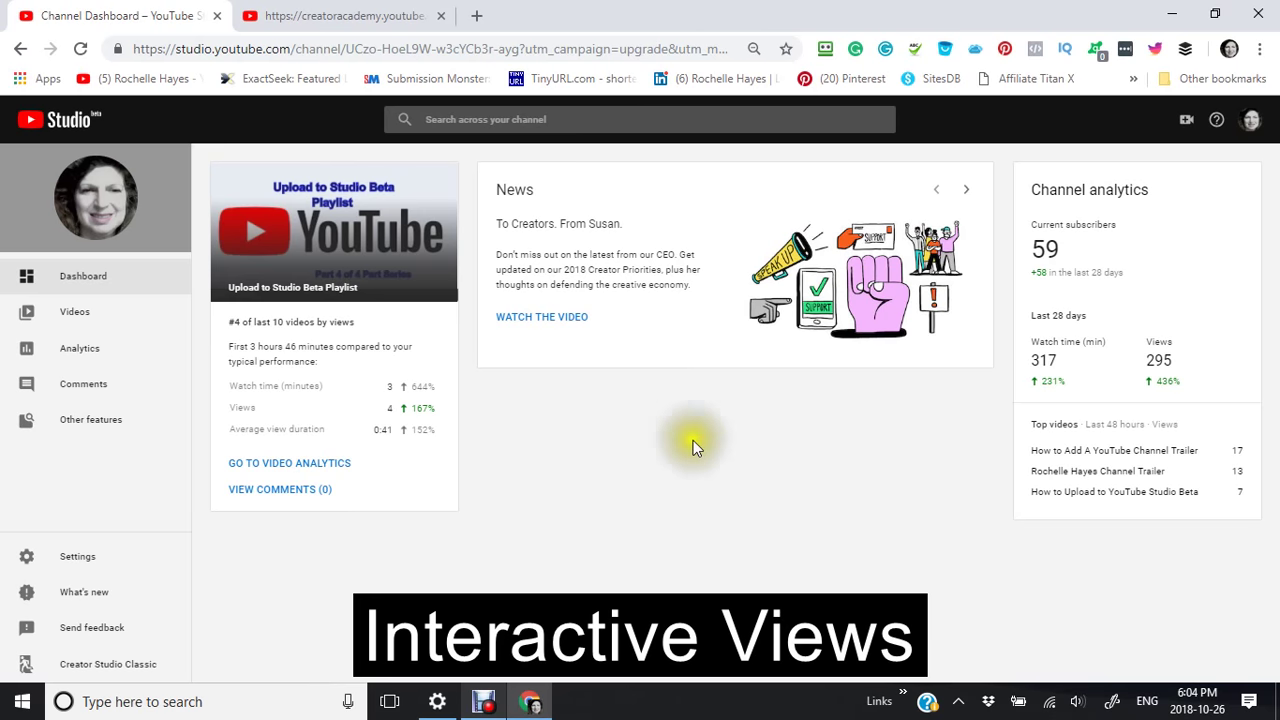
{"action": "left_click", "coordinate": [368, 20]}
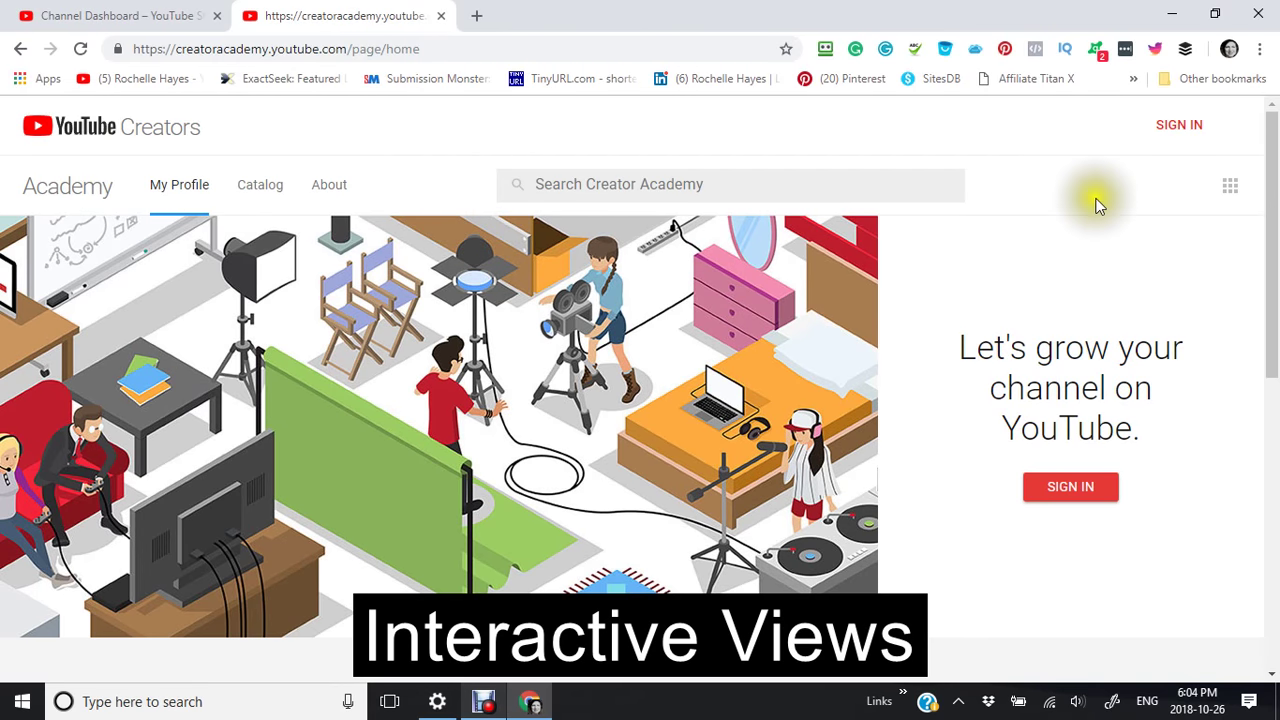
{"action": "left_click", "coordinate": [1175, 136]}
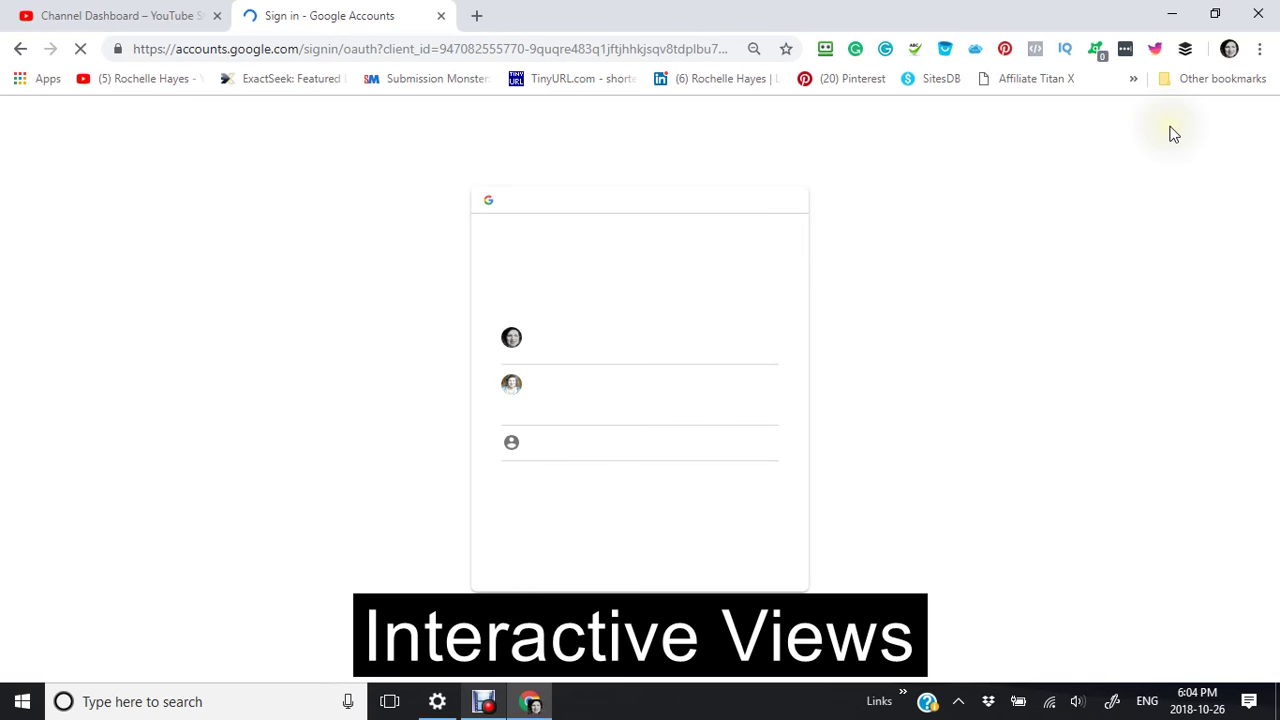
- Choose the creator's Google account to sign in and load the Creator Academy My Profile page
{"action": "left_click", "coordinate": [539, 337]}
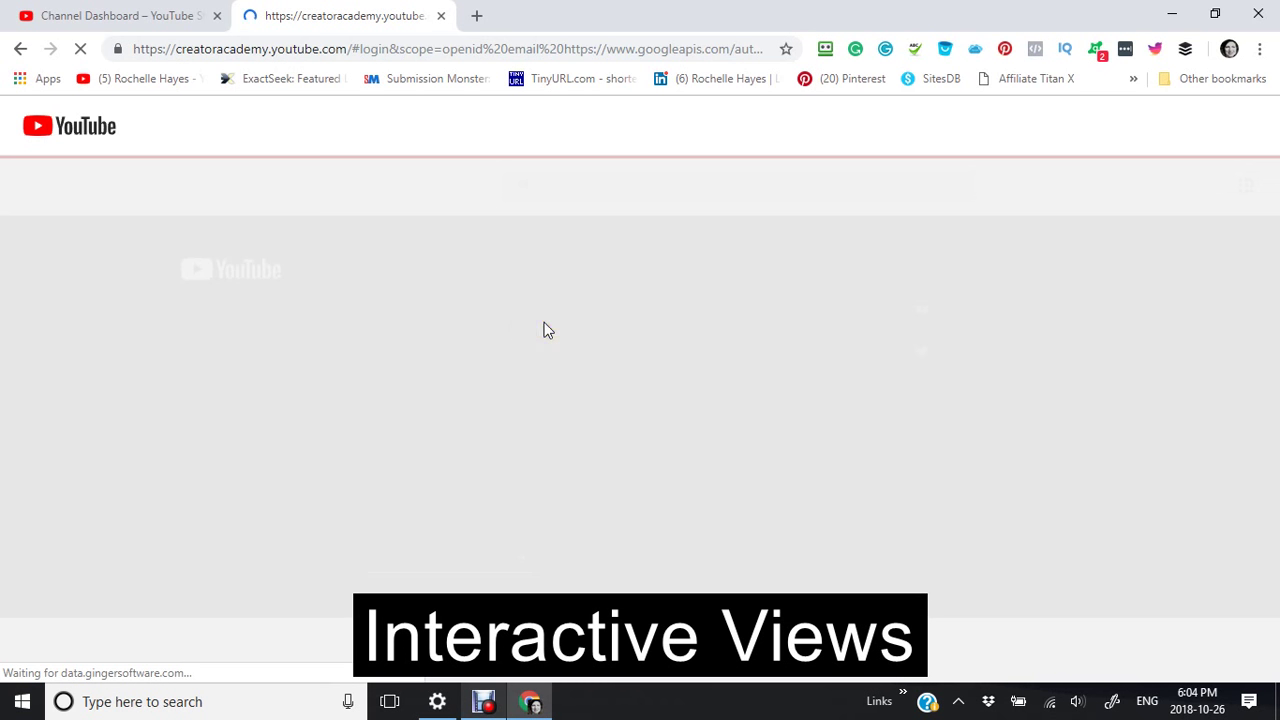
{"action": "left_click", "coordinate": [540, 336]}
{"action": "left_click", "coordinate": [539, 342]}
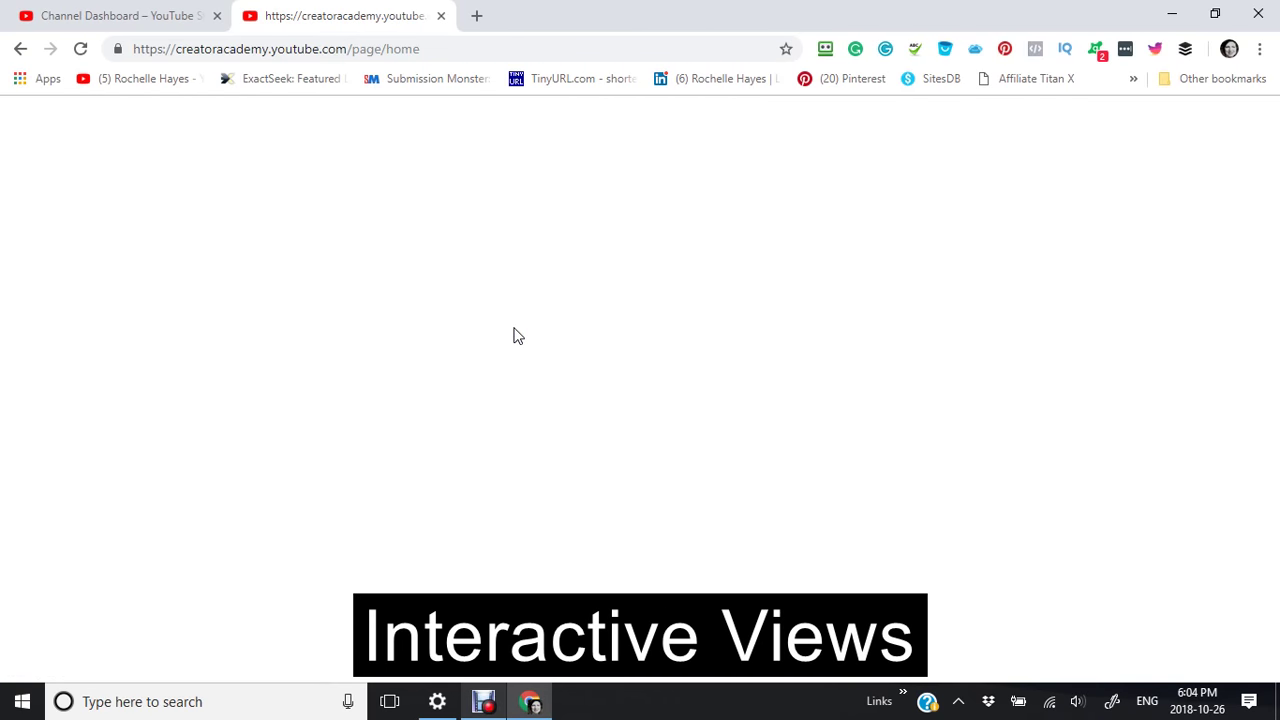
{"action": "left_click", "coordinate": [473, 319]}
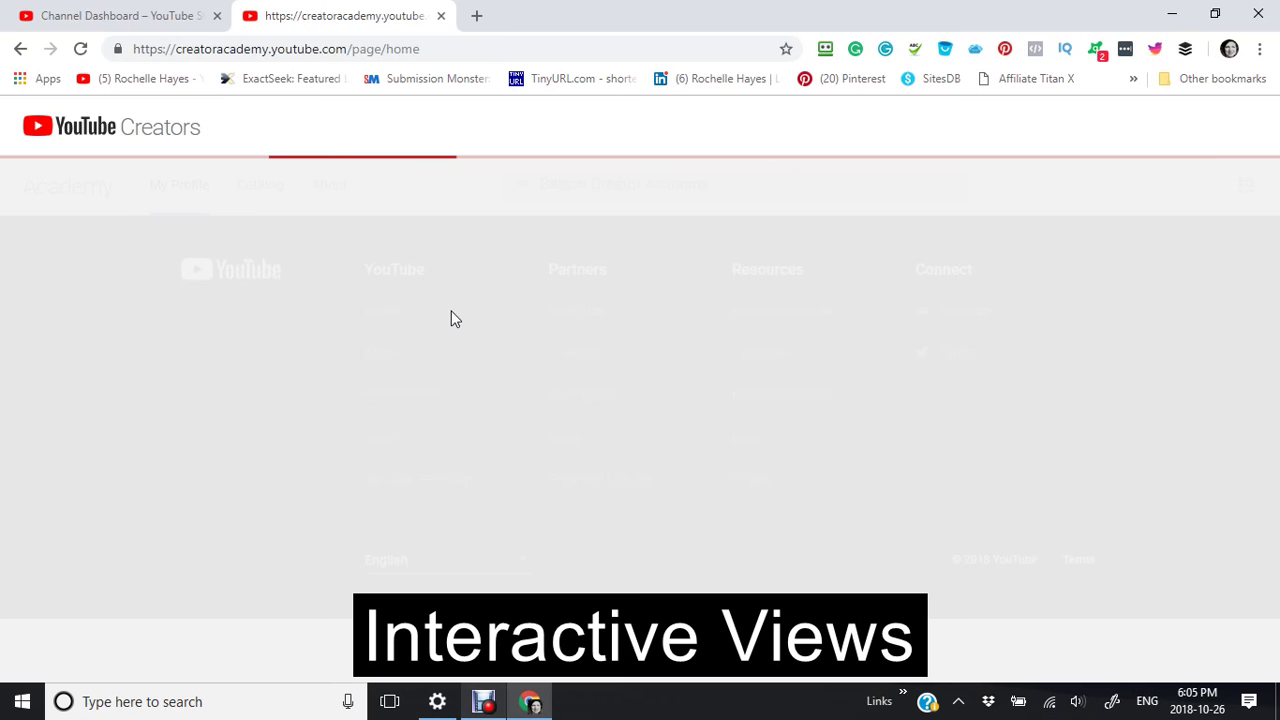
{"action": "left_click", "coordinate": [366, 289]}
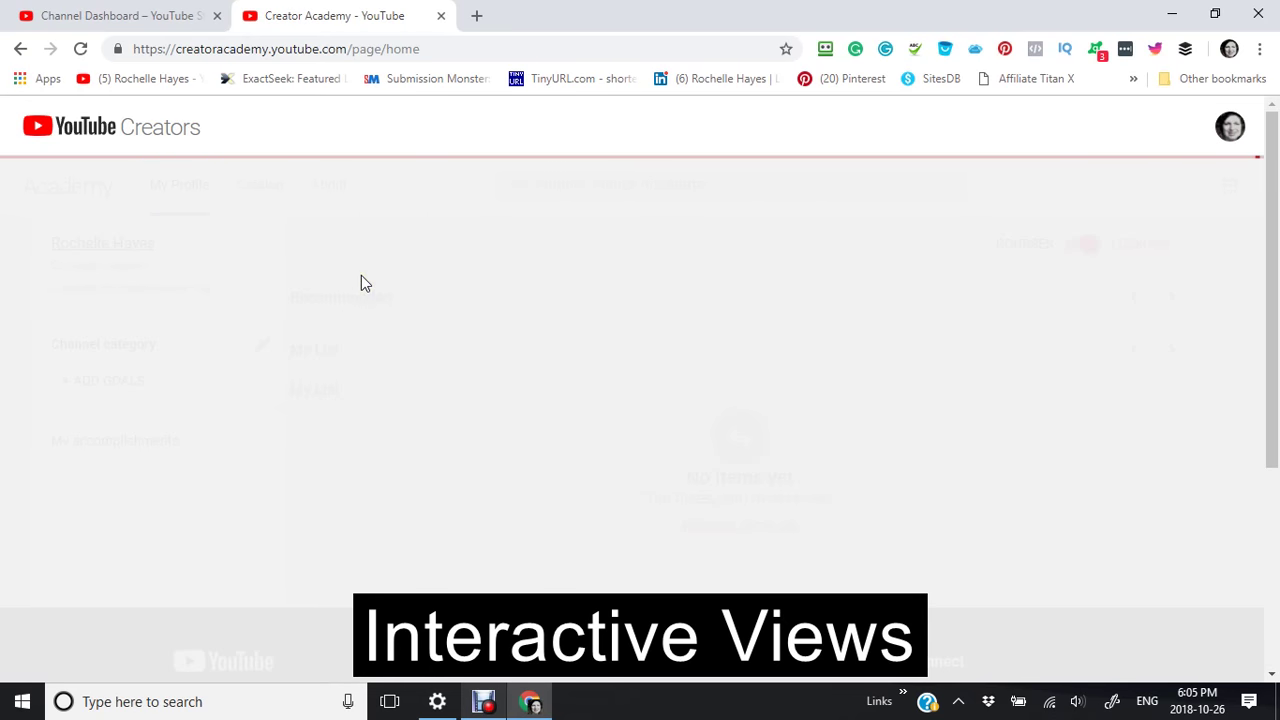
{"action": "left_click", "coordinate": [387, 340]}
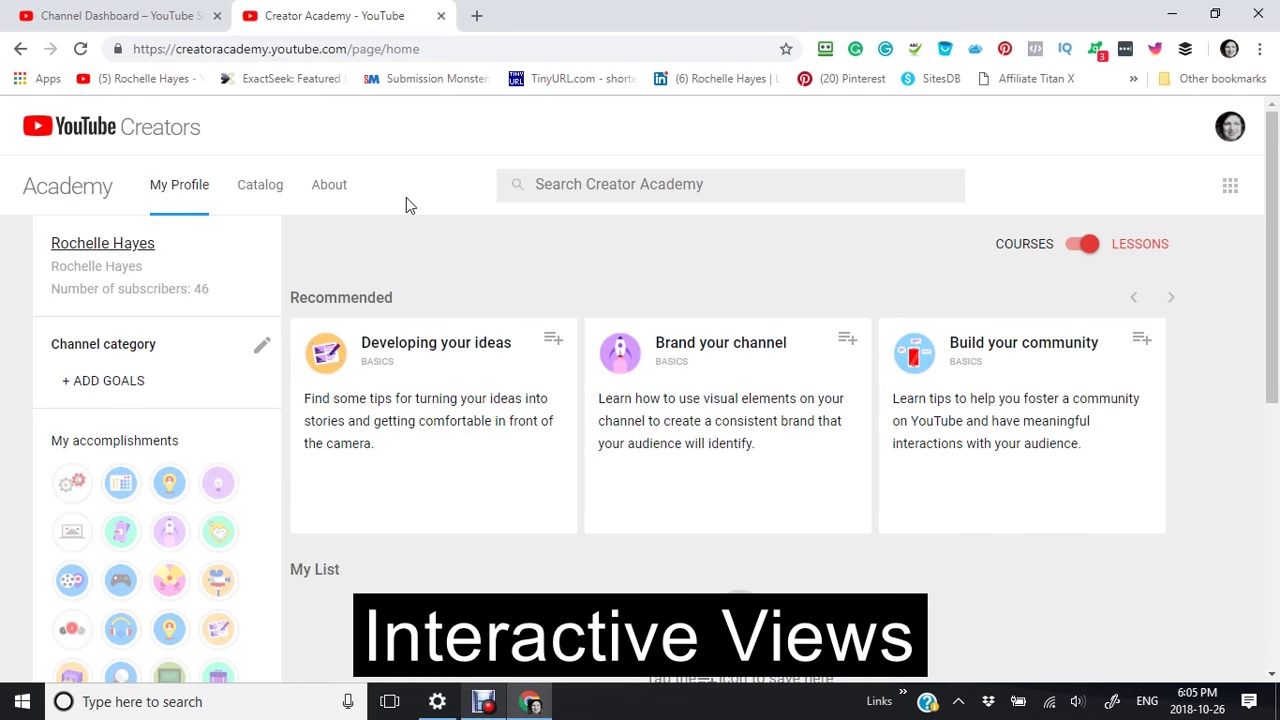
{"action": "scroll", "coordinate": [407, 196], "scroll_direction": "down", "scroll_amount": 1}
{"action": "scroll", "coordinate": [407, 196], "scroll_direction": "up", "scroll_amount": 1}
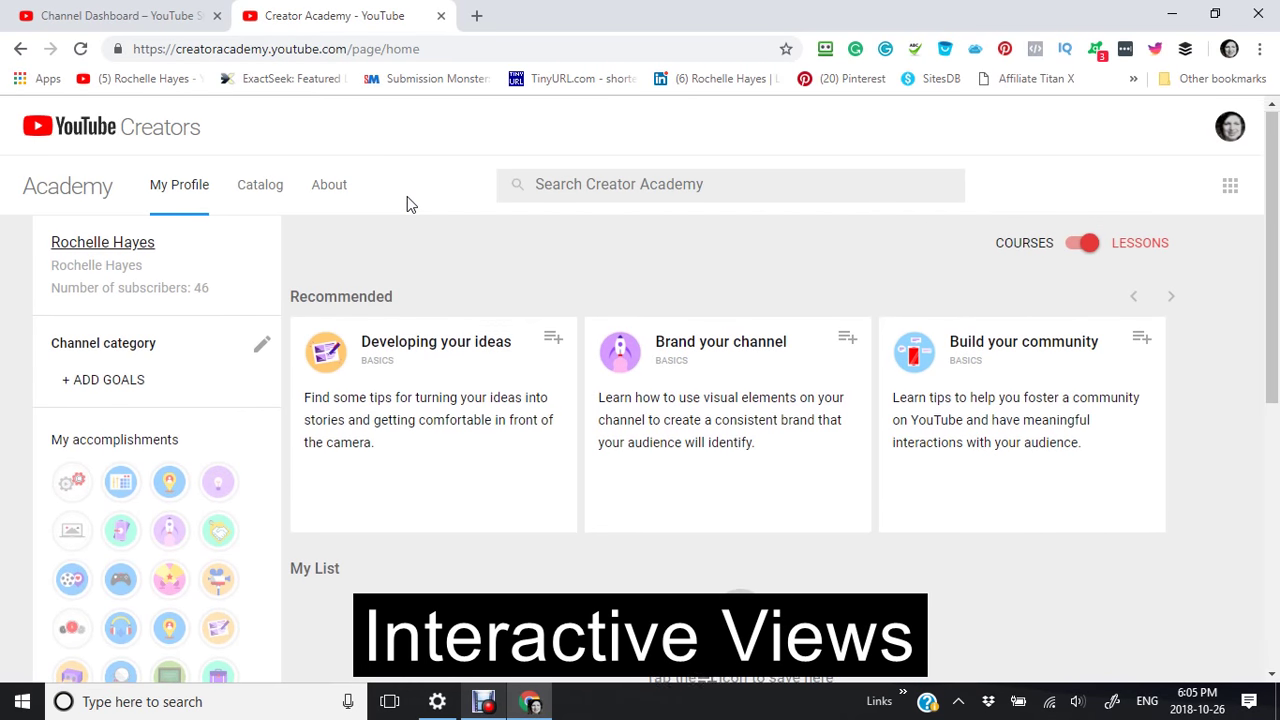
{"action": "left_click", "coordinate": [60, 197]}
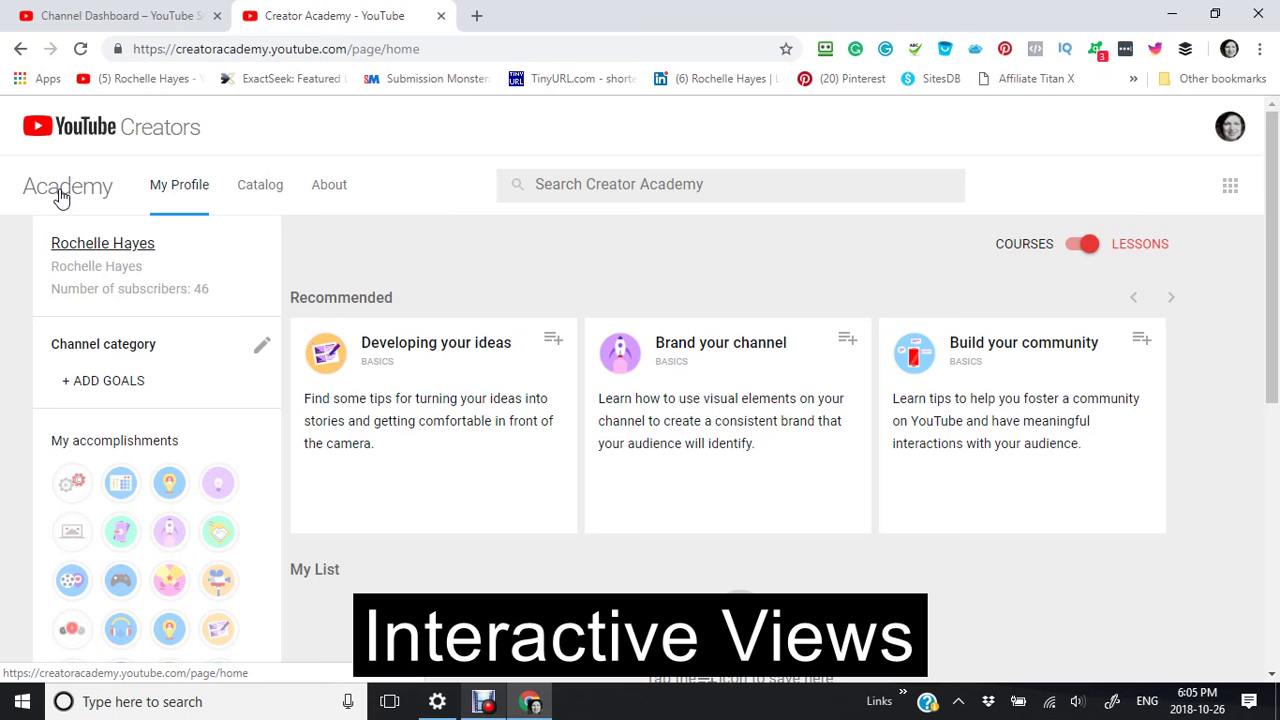
{"action": "left_click", "coordinate": [60, 197]}
{"action": "left_click", "coordinate": [60, 196]}
{"action": "left_click", "coordinate": [165, 200]}
{"action": "left_click", "coordinate": [168, 198]}
{"action": "left_click", "coordinate": [176, 198]}
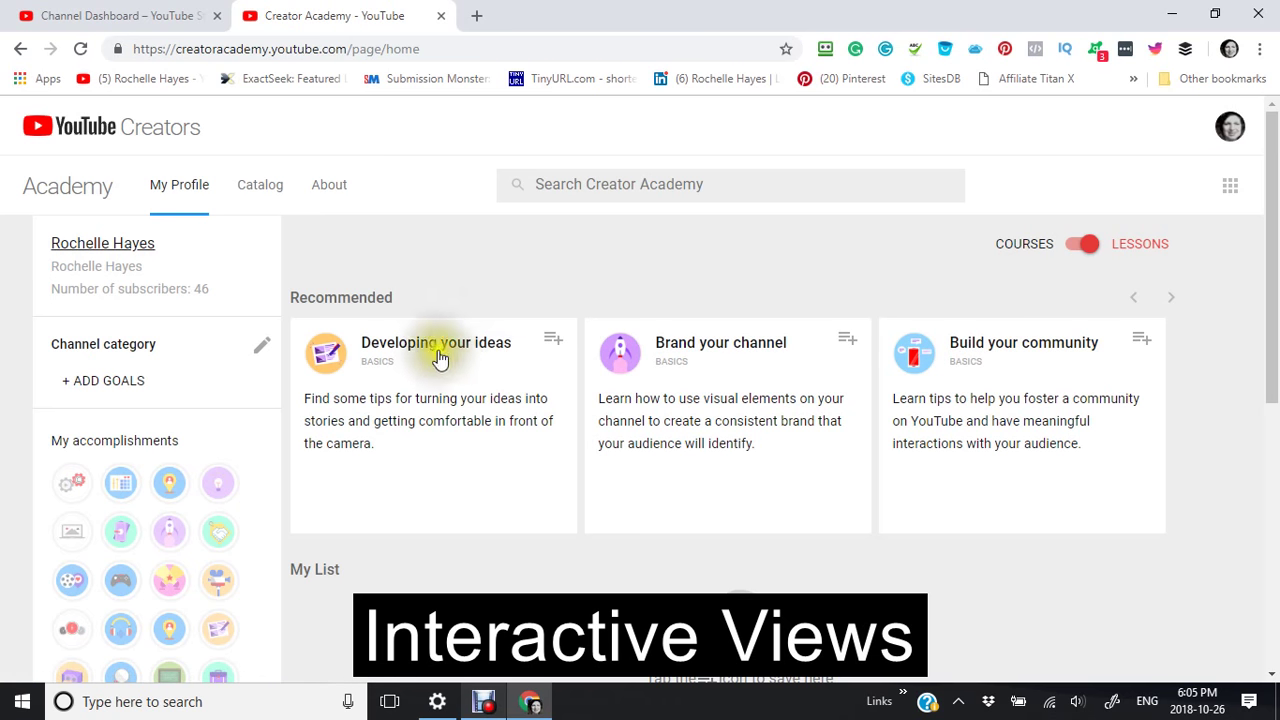
{"action": "left_click", "coordinate": [727, 355]}
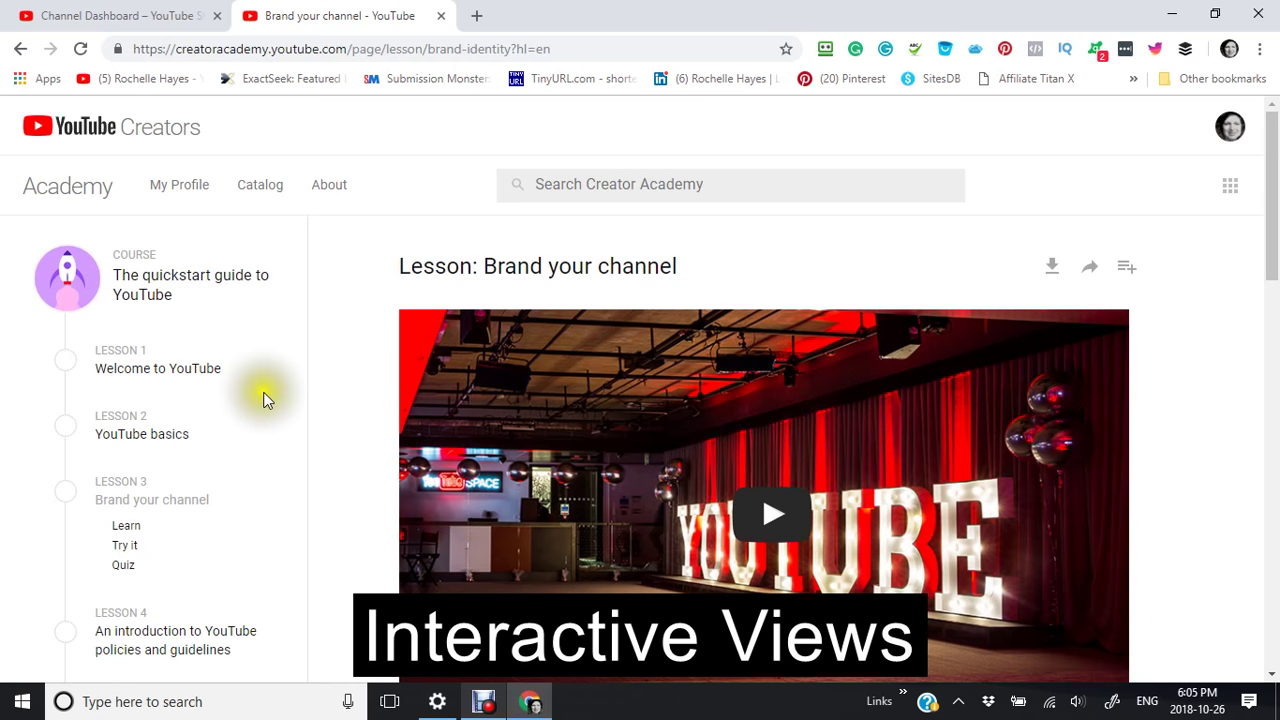
{"action": "scroll", "coordinate": [262, 396], "scroll_direction": "down", "scroll_amount": 2}
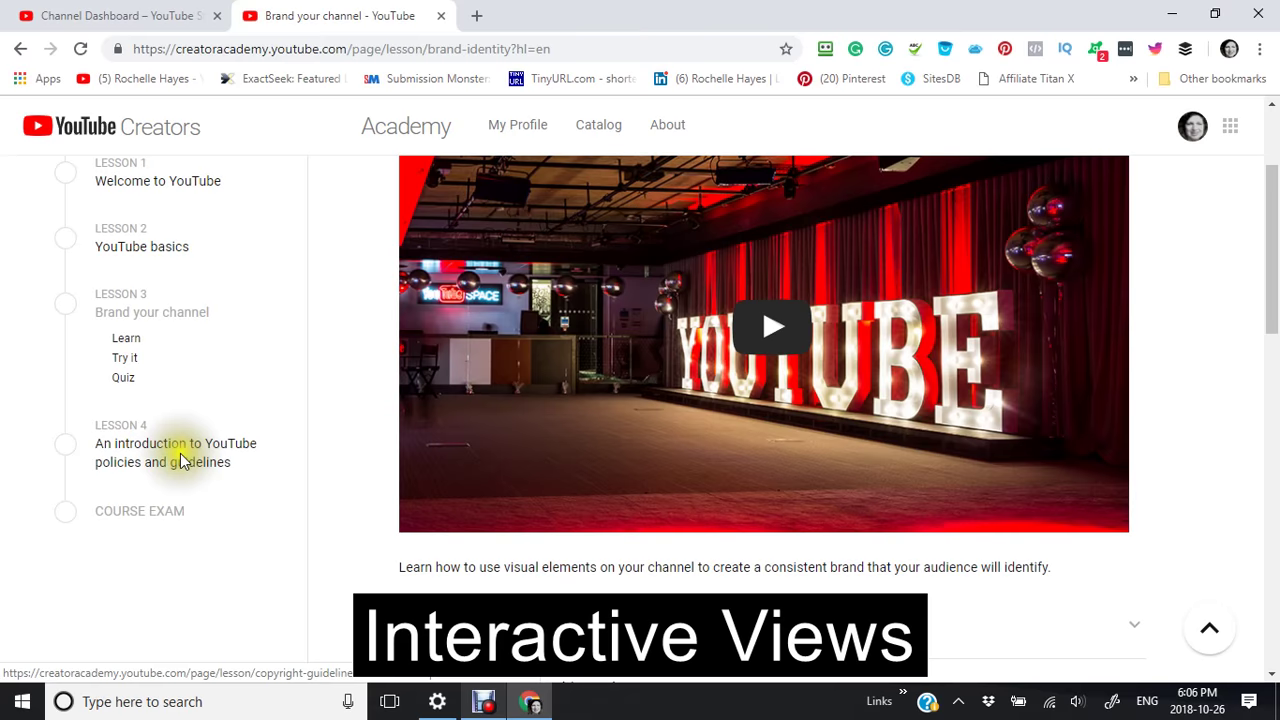
{"action": "scroll", "coordinate": [214, 432], "scroll_direction": "up", "scroll_amount": 2}
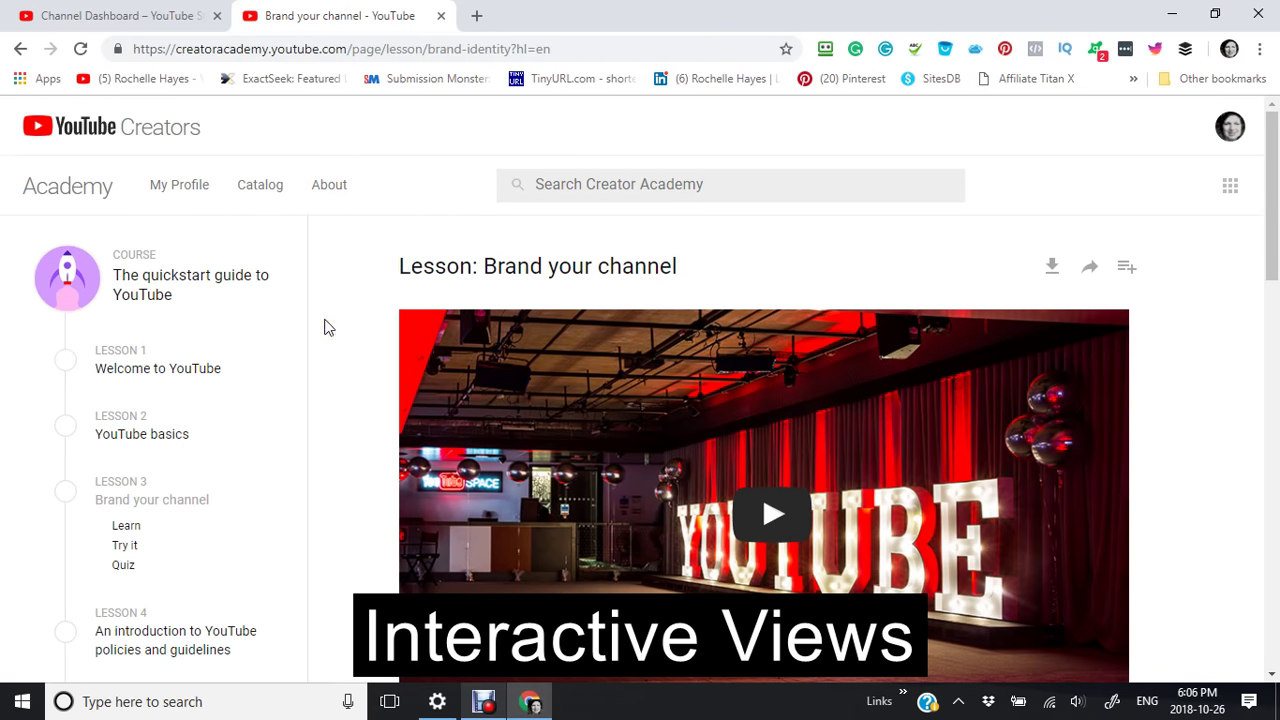
{"action": "left_click", "coordinate": [182, 197]}
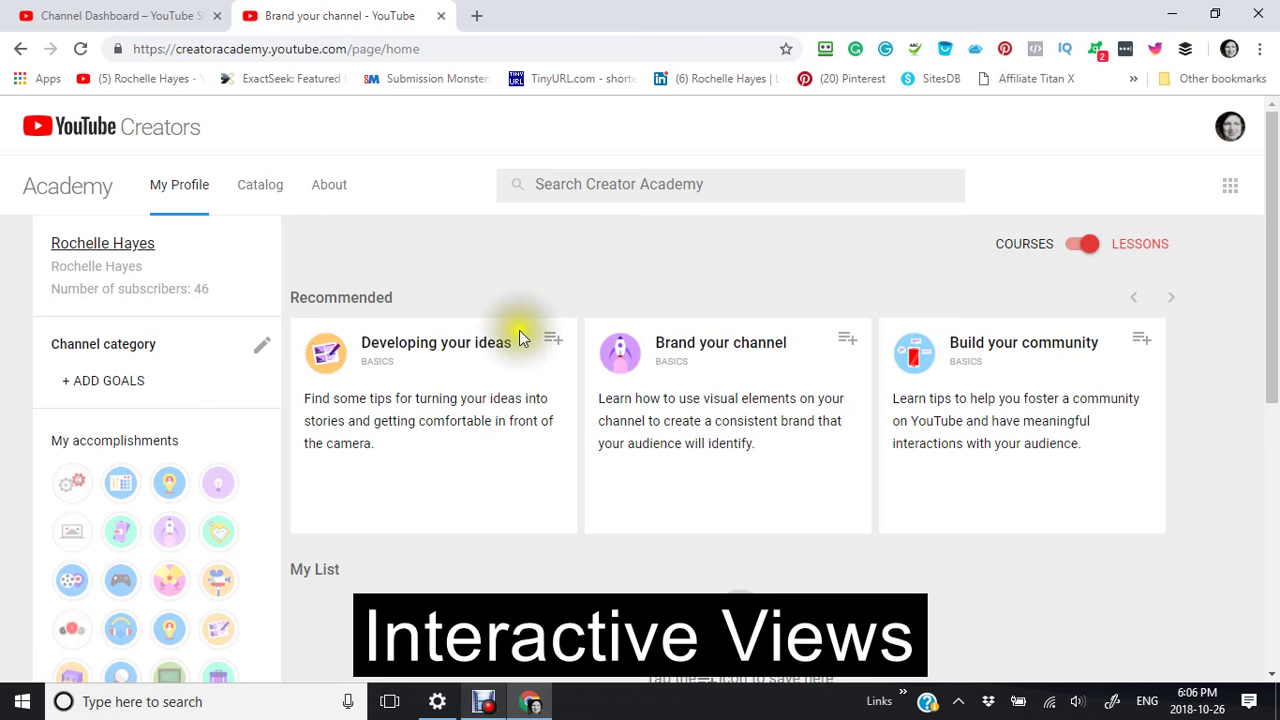
- Browse the All Lessons catalog sorted by most popular, then go back to the channel dashboard
{"action": "scroll", "coordinate": [485, 323], "scroll_direction": "down", "scroll_amount": 3}
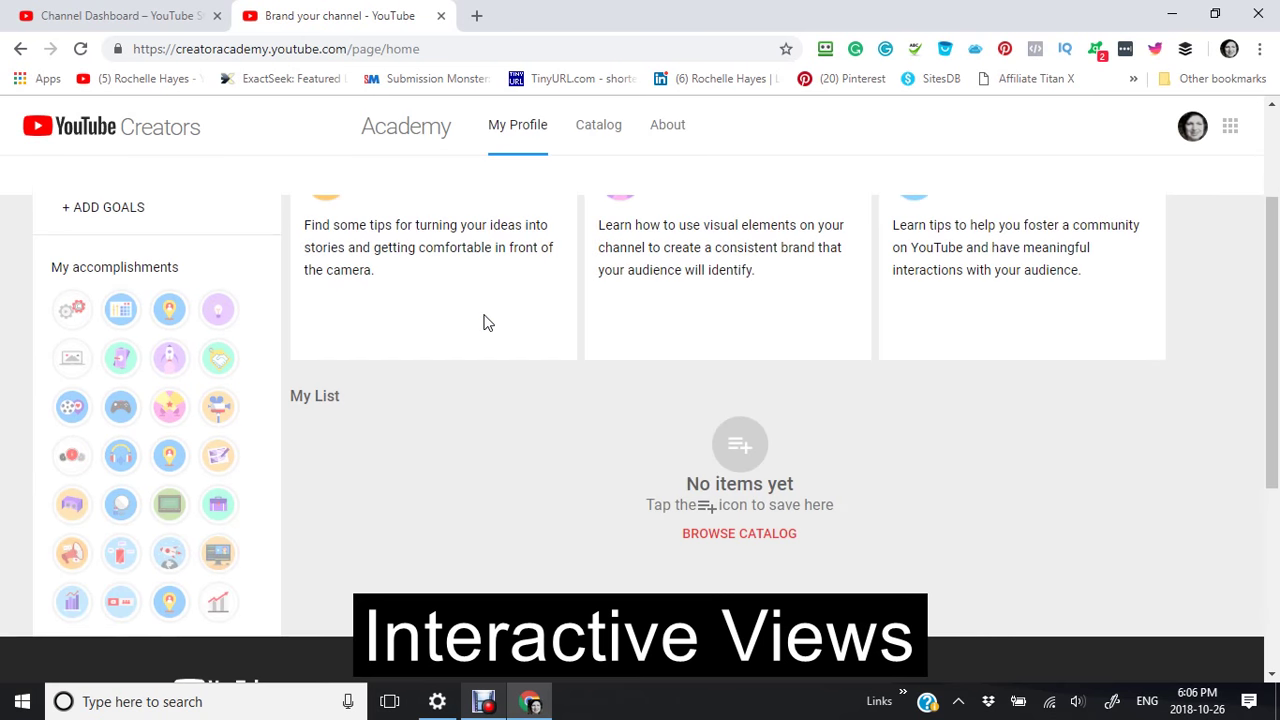
{"action": "scroll", "coordinate": [485, 323], "scroll_direction": "up", "scroll_amount": 3}
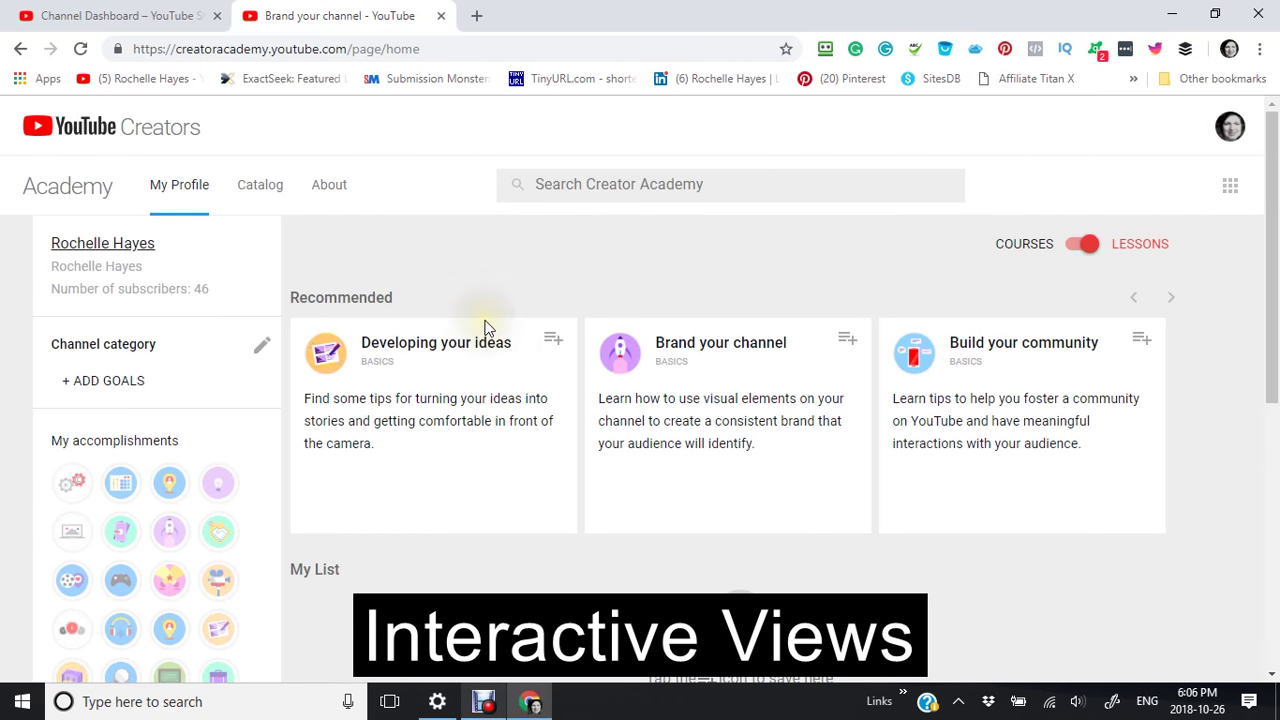
{"action": "left_click", "coordinate": [261, 192]}
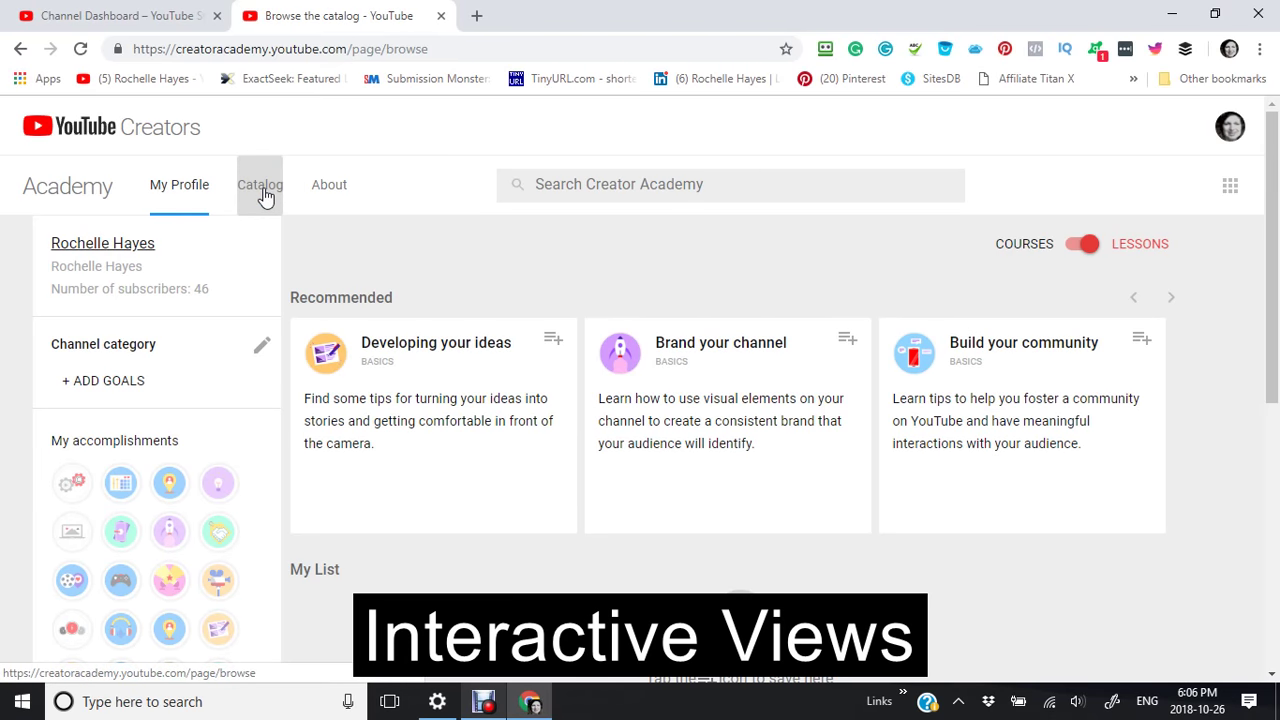
{"action": "left_click", "coordinate": [262, 186]}
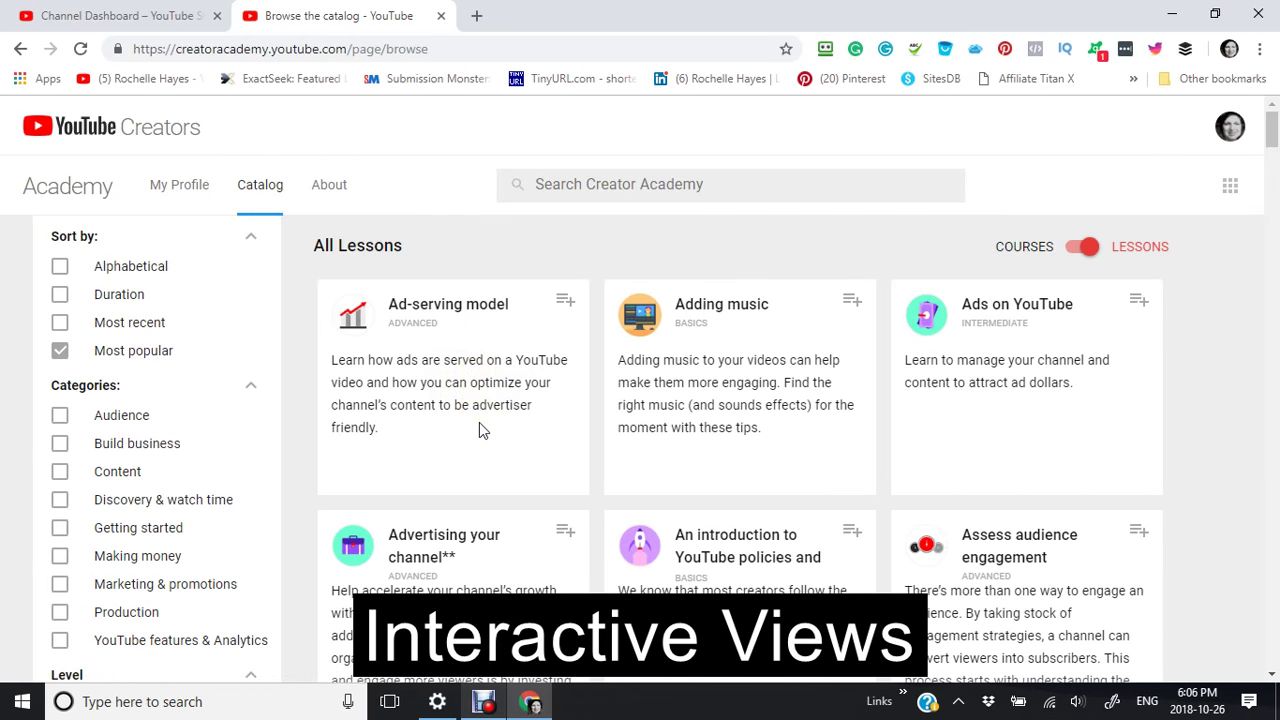
{"action": "scroll", "coordinate": [479, 422], "scroll_direction": "down", "scroll_amount": 3}
{"action": "scroll", "coordinate": [479, 423], "scroll_direction": "down", "scroll_amount": 3}
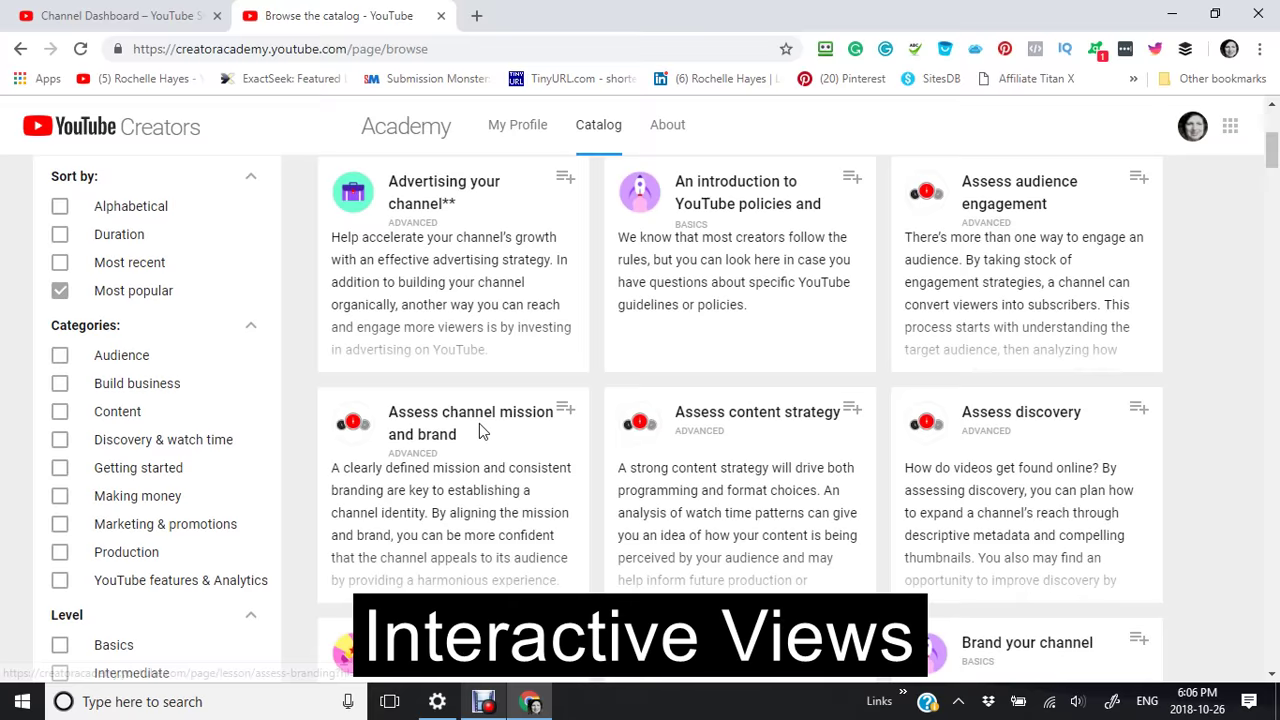
{"action": "scroll", "coordinate": [479, 430], "scroll_direction": "down", "scroll_amount": 2}
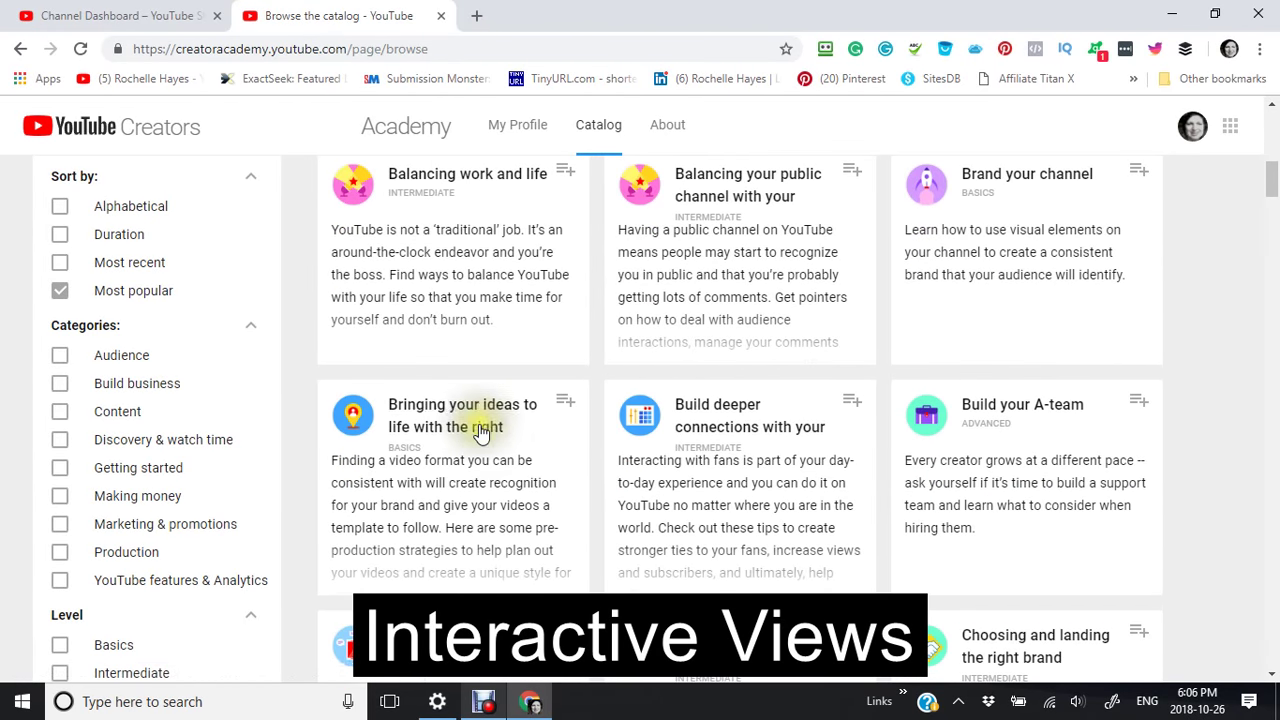
{"action": "scroll", "coordinate": [481, 431], "scroll_direction": "down", "scroll_amount": 2}
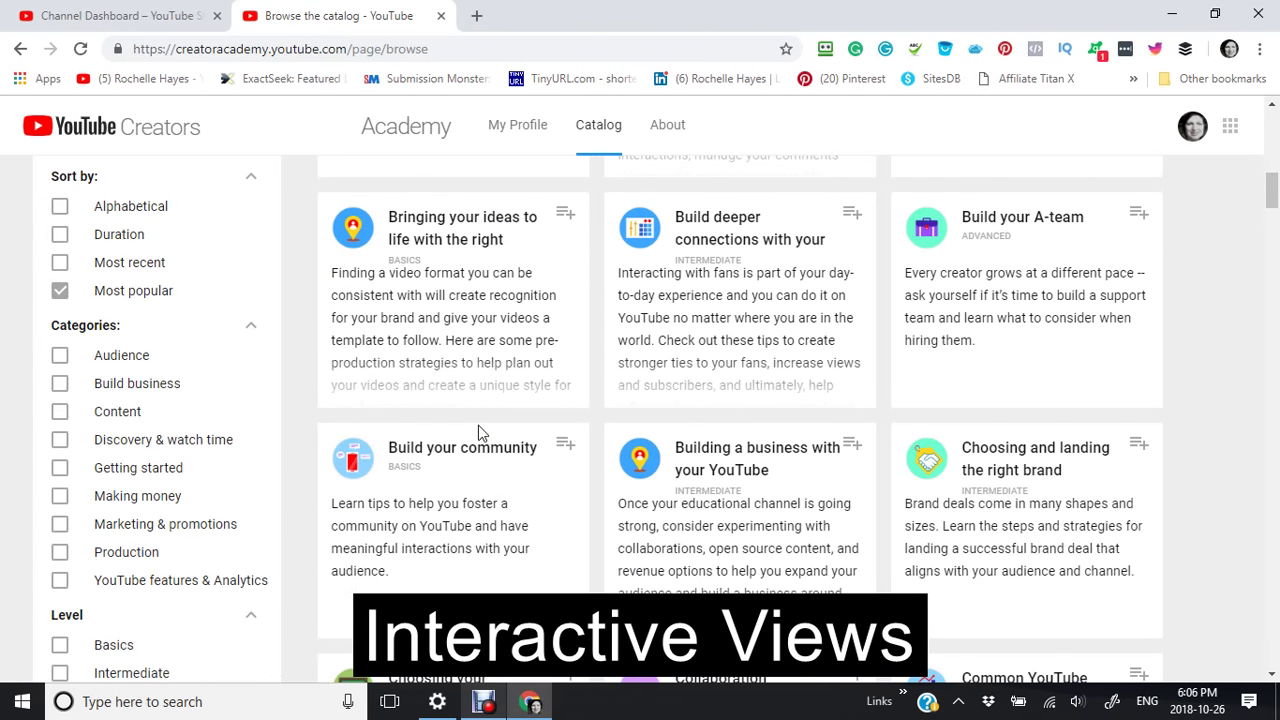
{"action": "scroll", "coordinate": [478, 425], "scroll_direction": "up", "scroll_amount": 7}
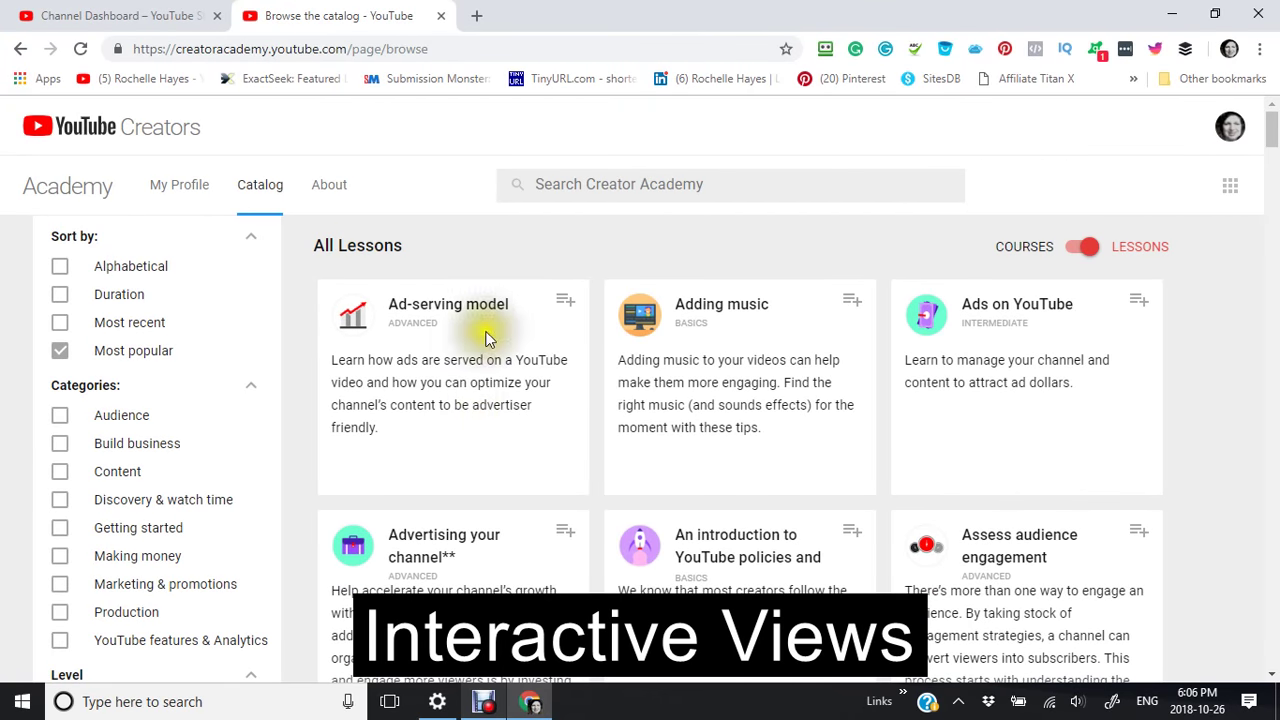
{"action": "left_click", "coordinate": [140, 16]}
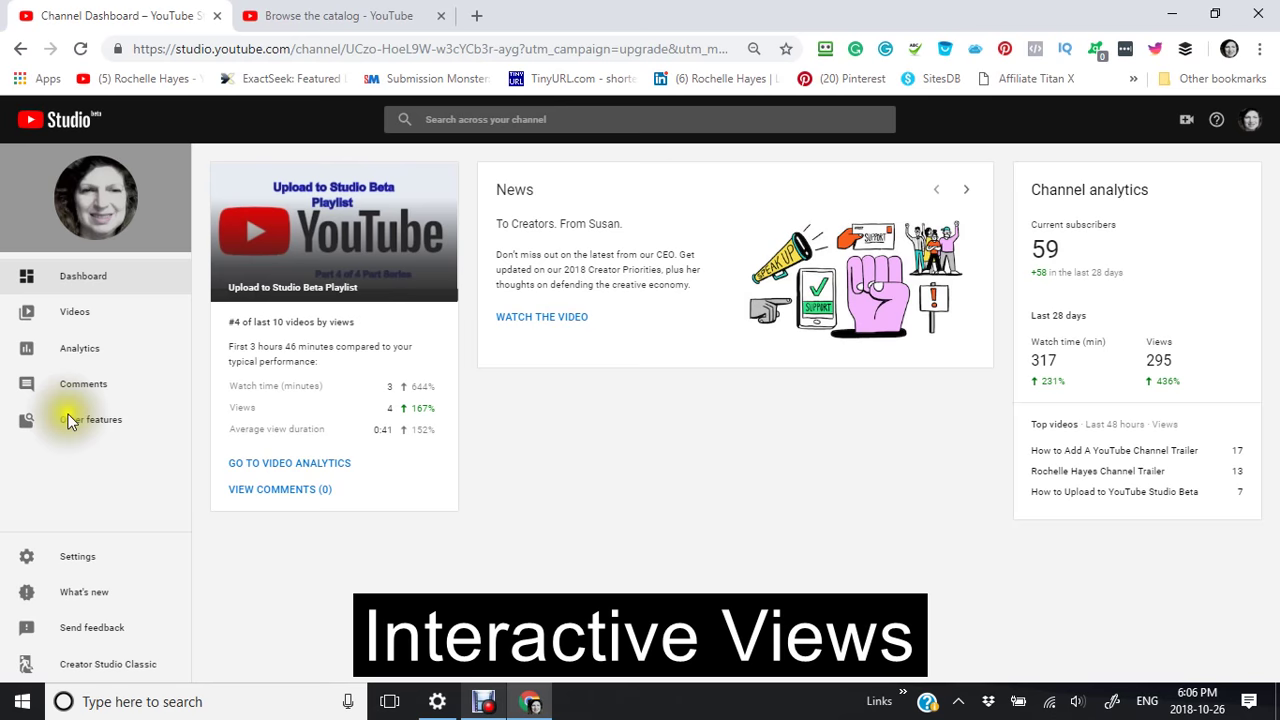
{"action": "left_click", "coordinate": [73, 318]}
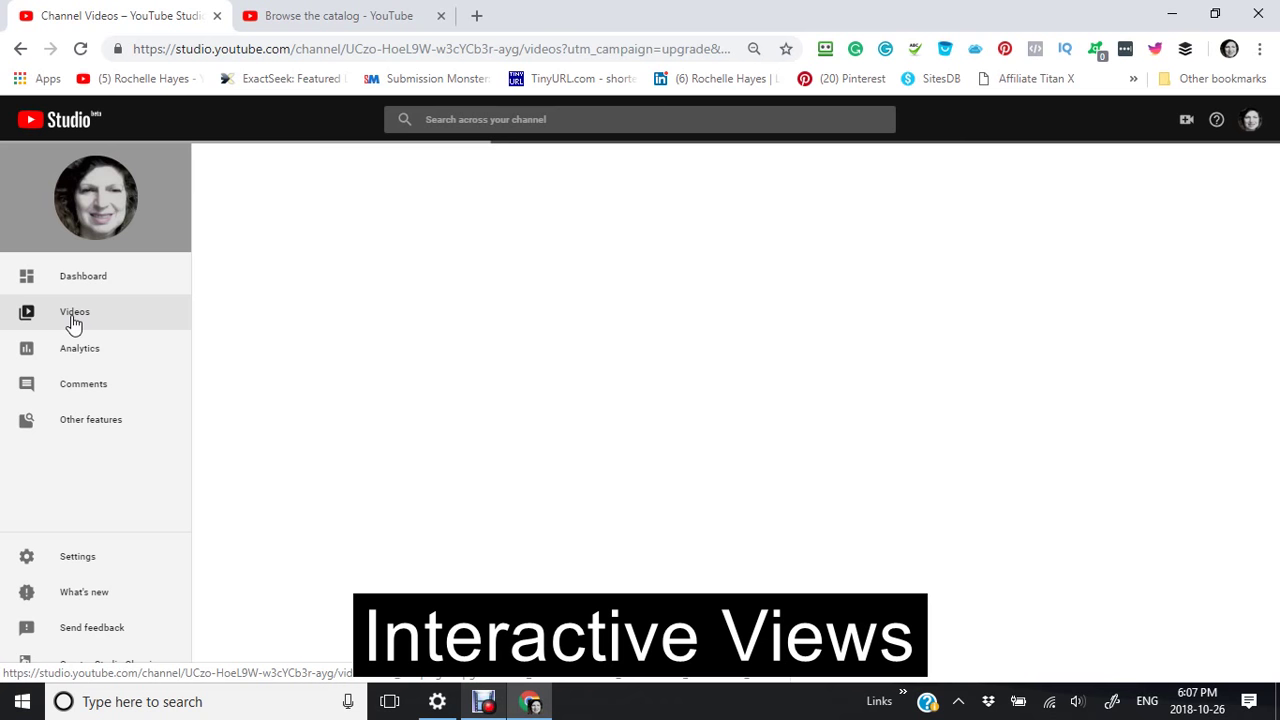
{"action": "left_click", "coordinate": [85, 325]}
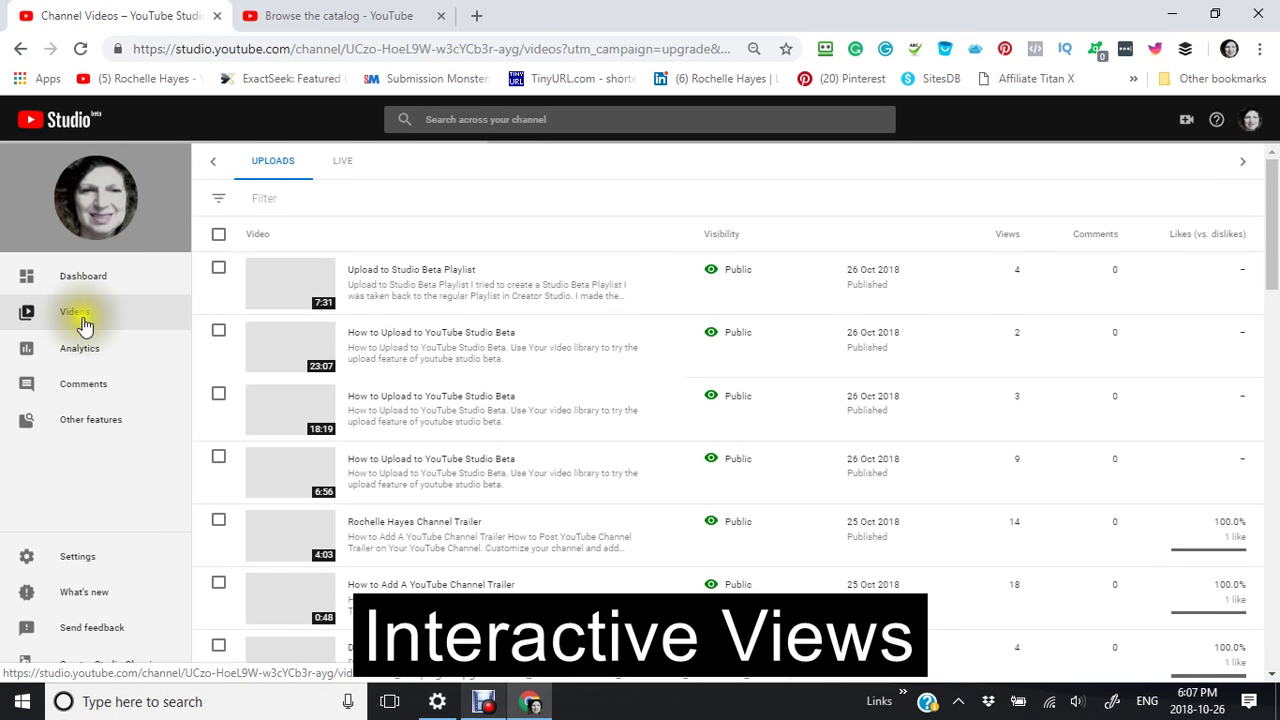
{"action": "scroll", "coordinate": [570, 388], "scroll_direction": "down", "scroll_amount": 5}
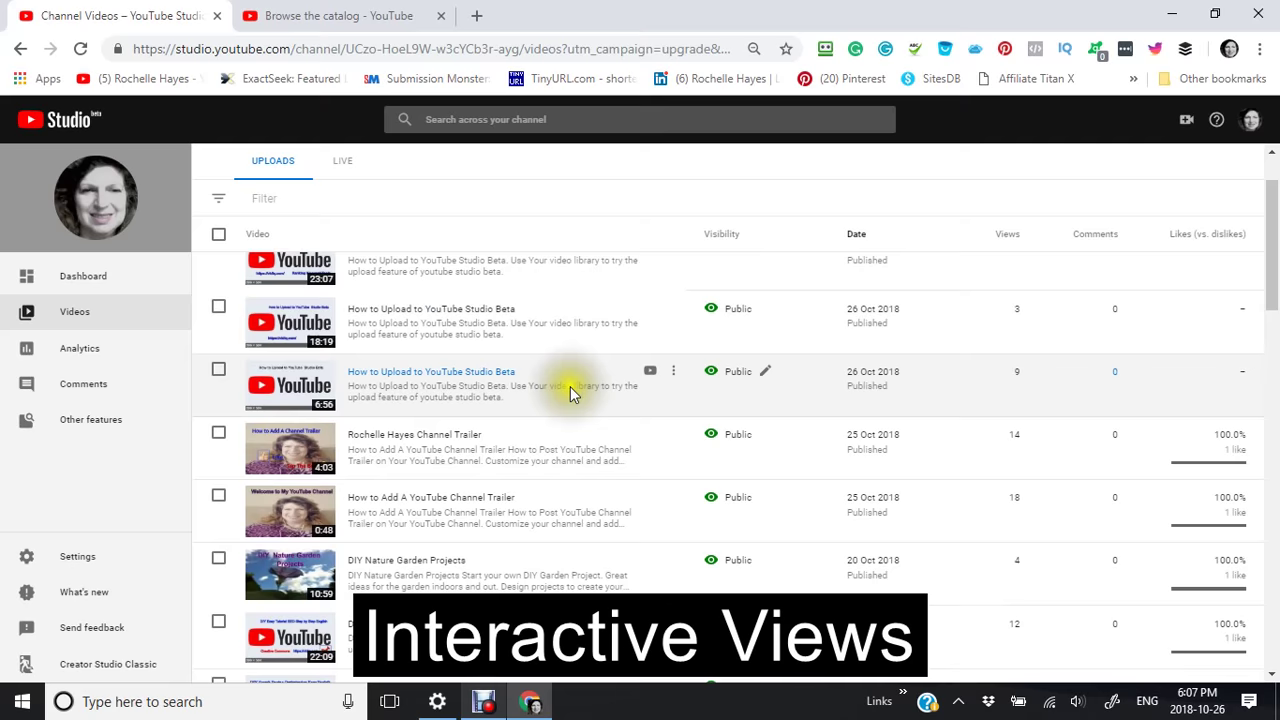
{"action": "scroll", "coordinate": [566, 399], "scroll_direction": "up", "scroll_amount": 3}
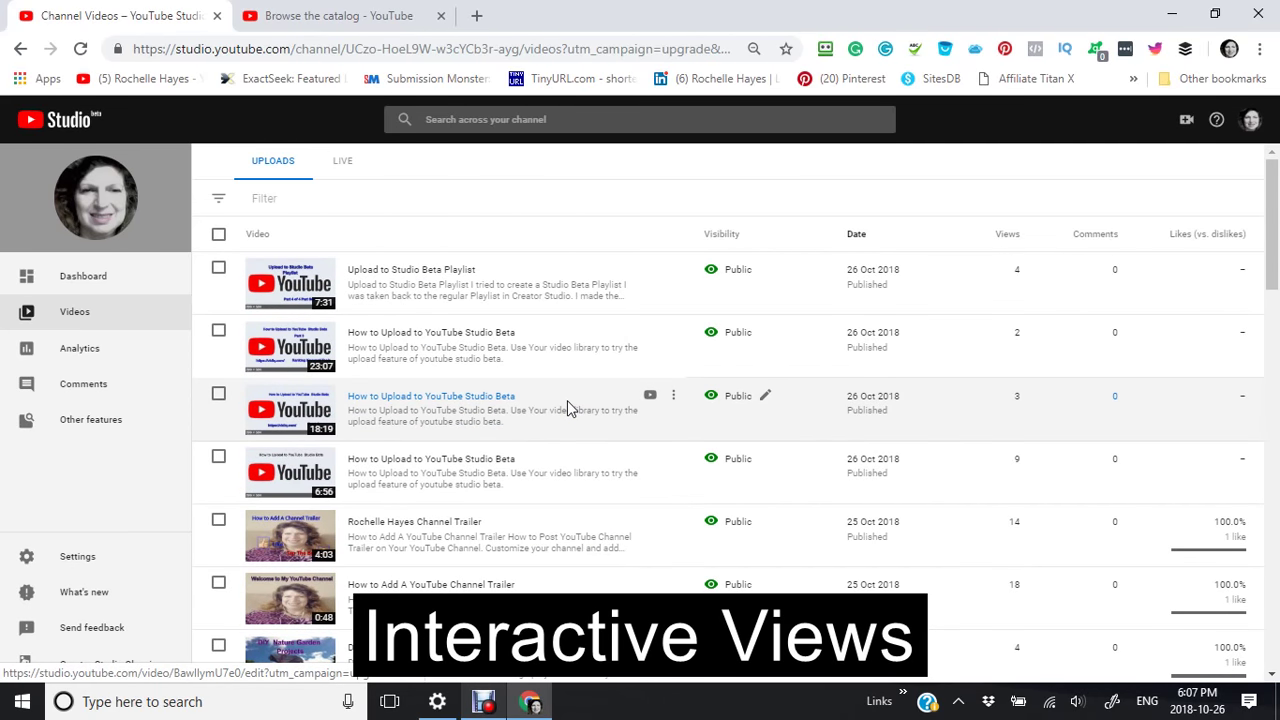
{"action": "left_click", "coordinate": [566, 400]}
{"action": "left_click", "coordinate": [579, 399]}
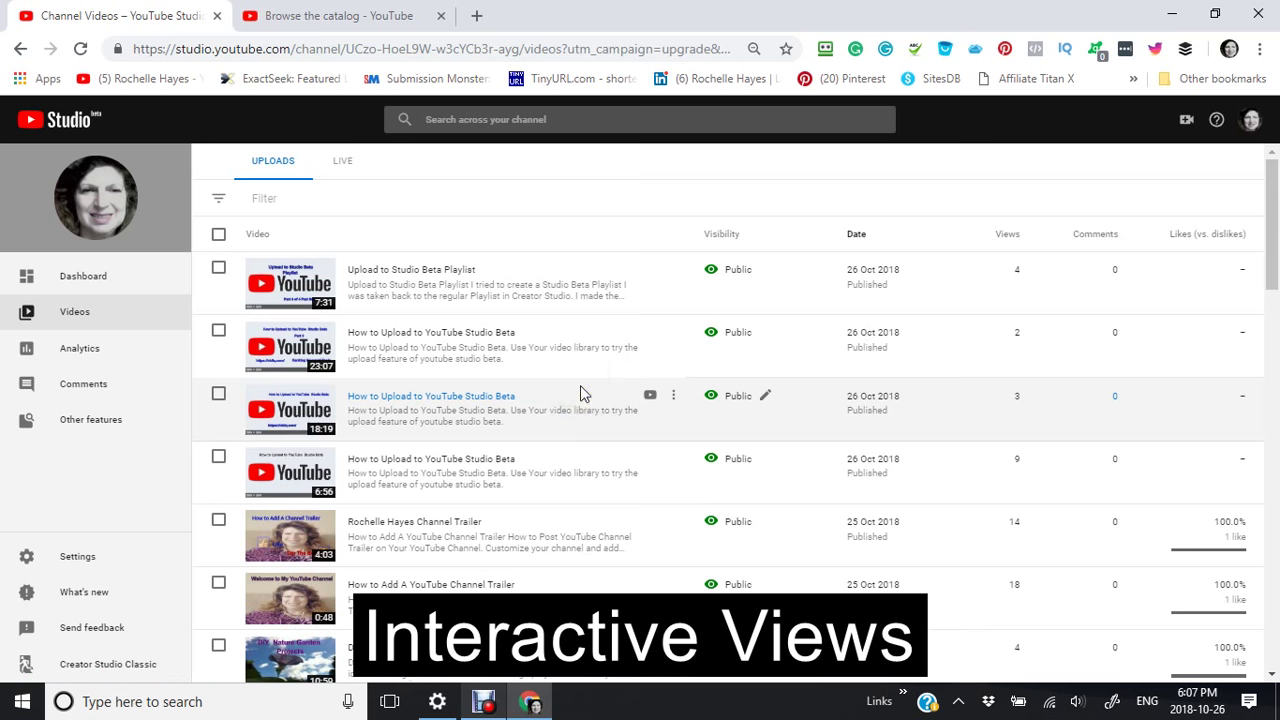
{"action": "left_click", "coordinate": [580, 337]}
{"action": "left_click", "coordinate": [575, 297]}
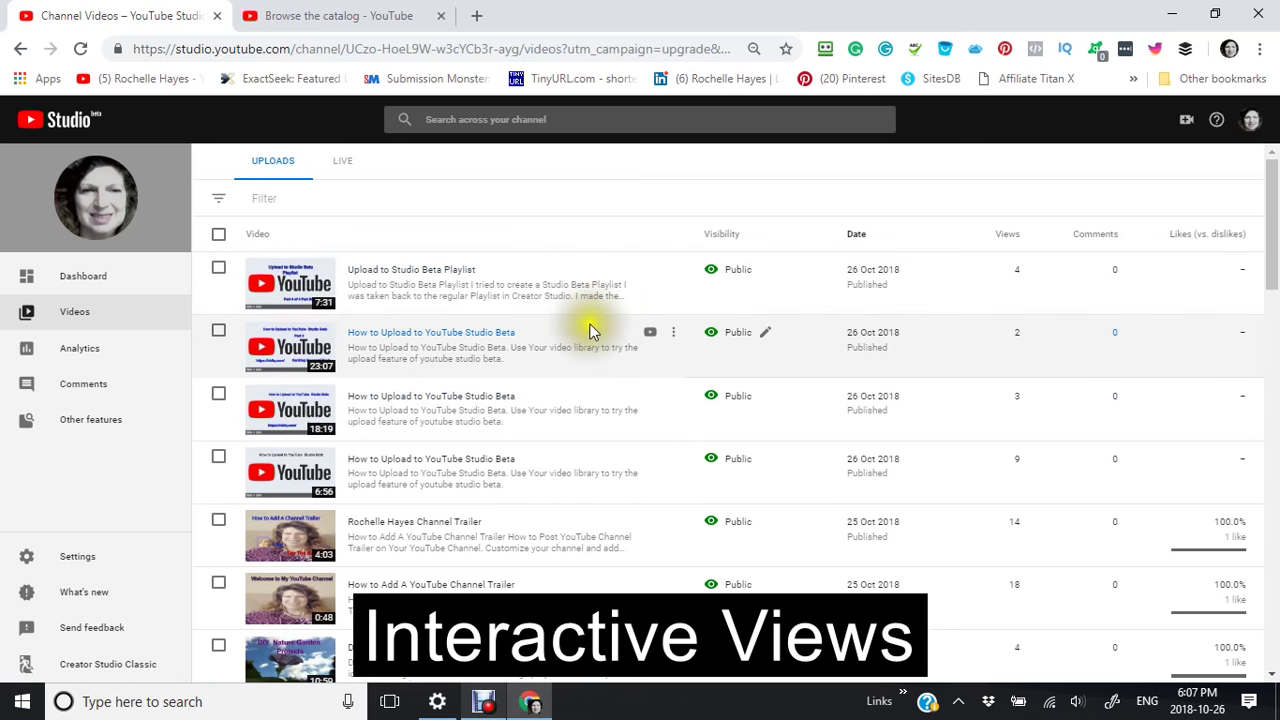
{"action": "scroll", "coordinate": [593, 328], "scroll_direction": "down", "scroll_amount": 1}
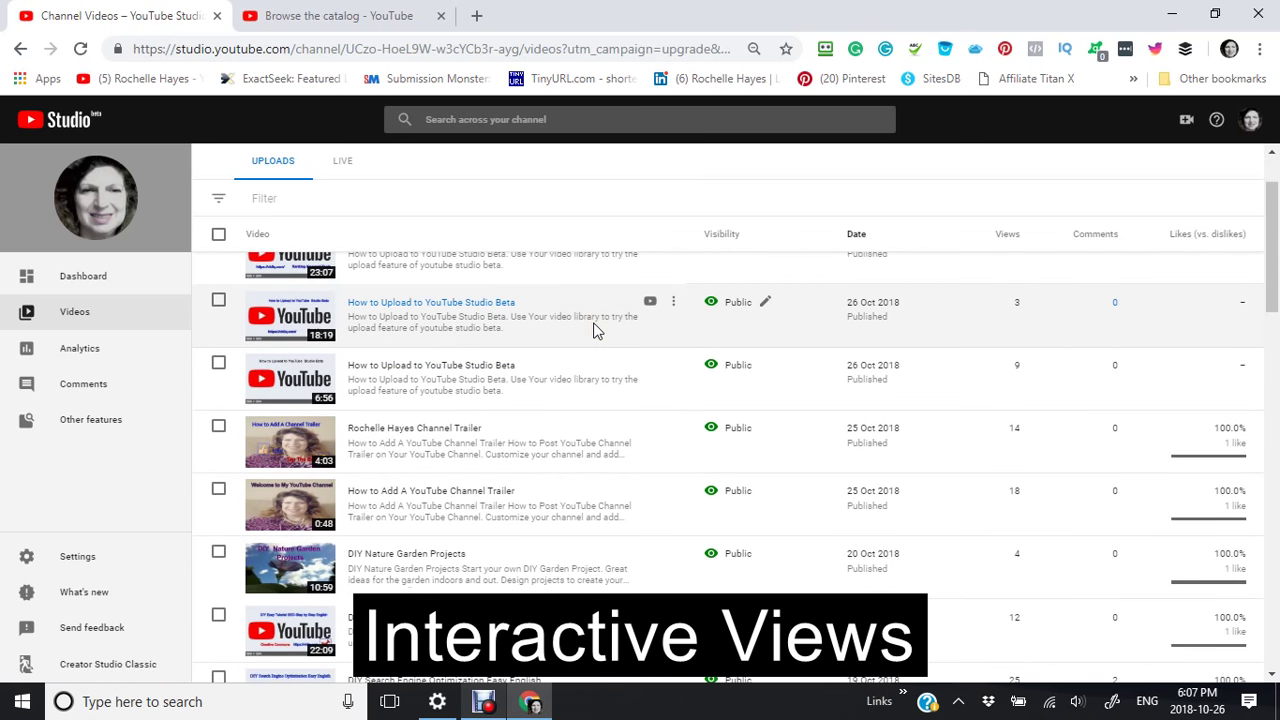
{"action": "scroll", "coordinate": [594, 324], "scroll_direction": "down", "scroll_amount": 1}
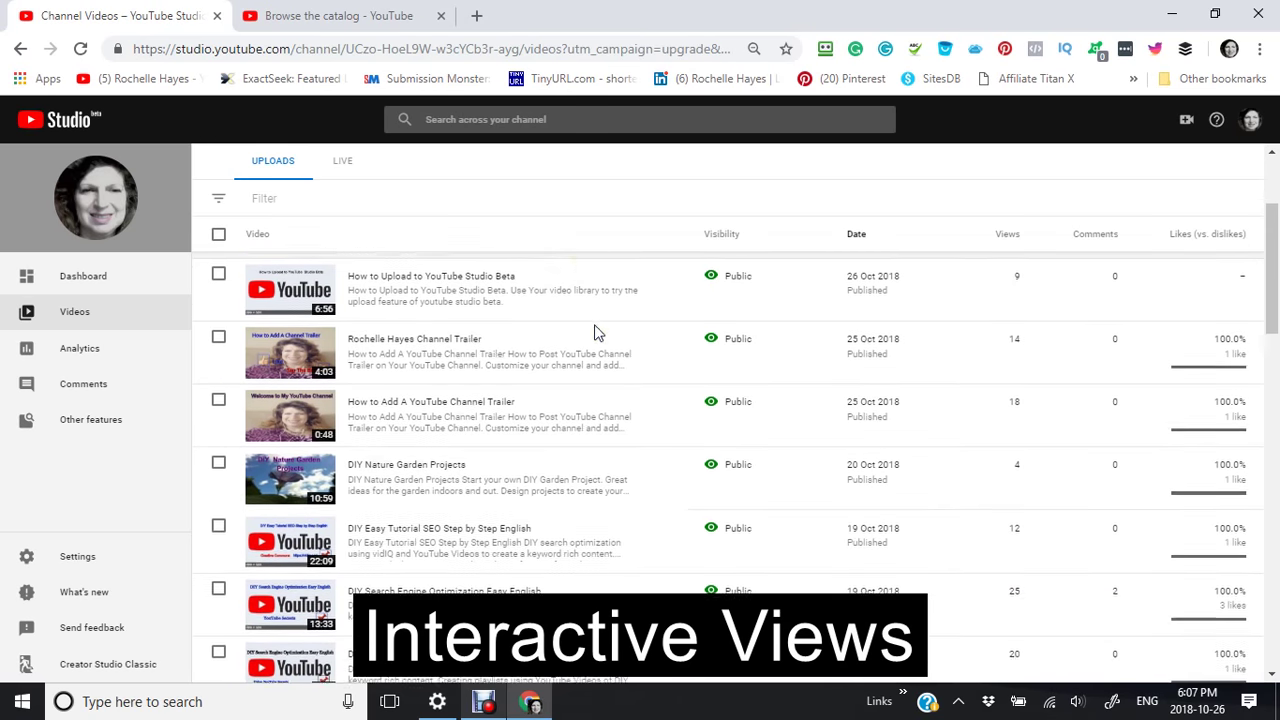
{"action": "scroll", "coordinate": [596, 330], "scroll_direction": "up", "scroll_amount": 2}
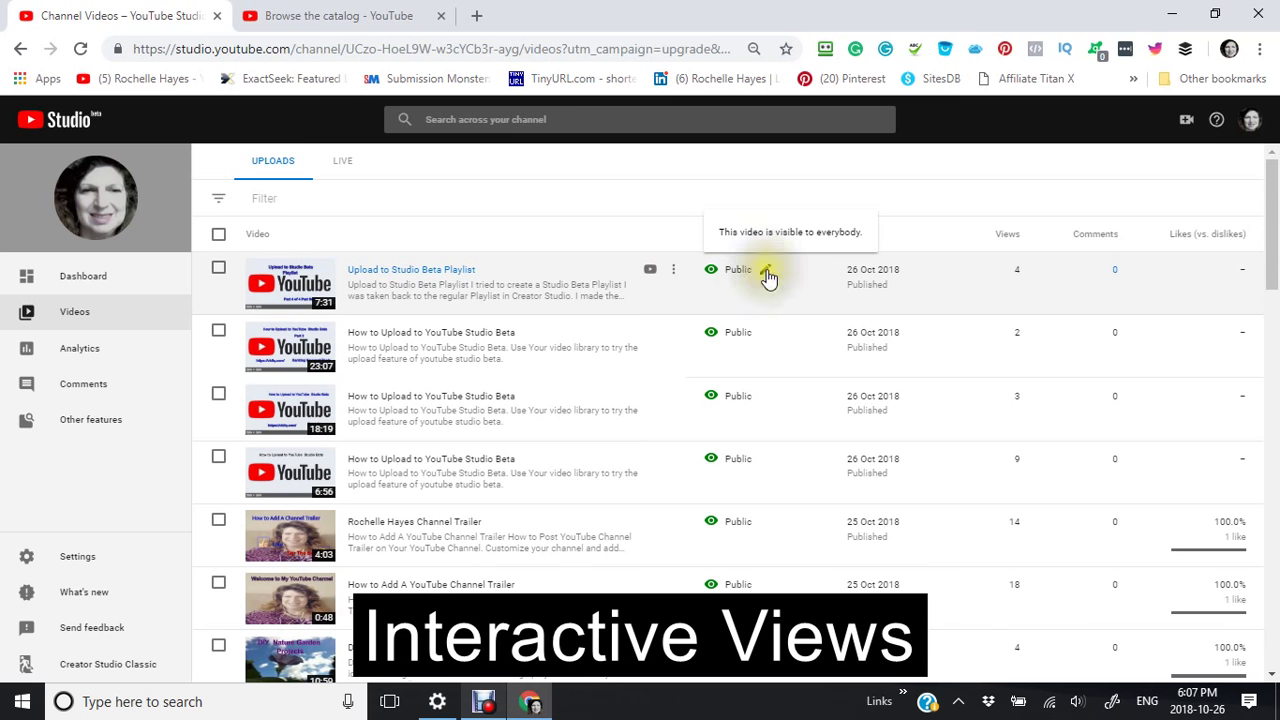
{"action": "left_click", "coordinate": [766, 274]}
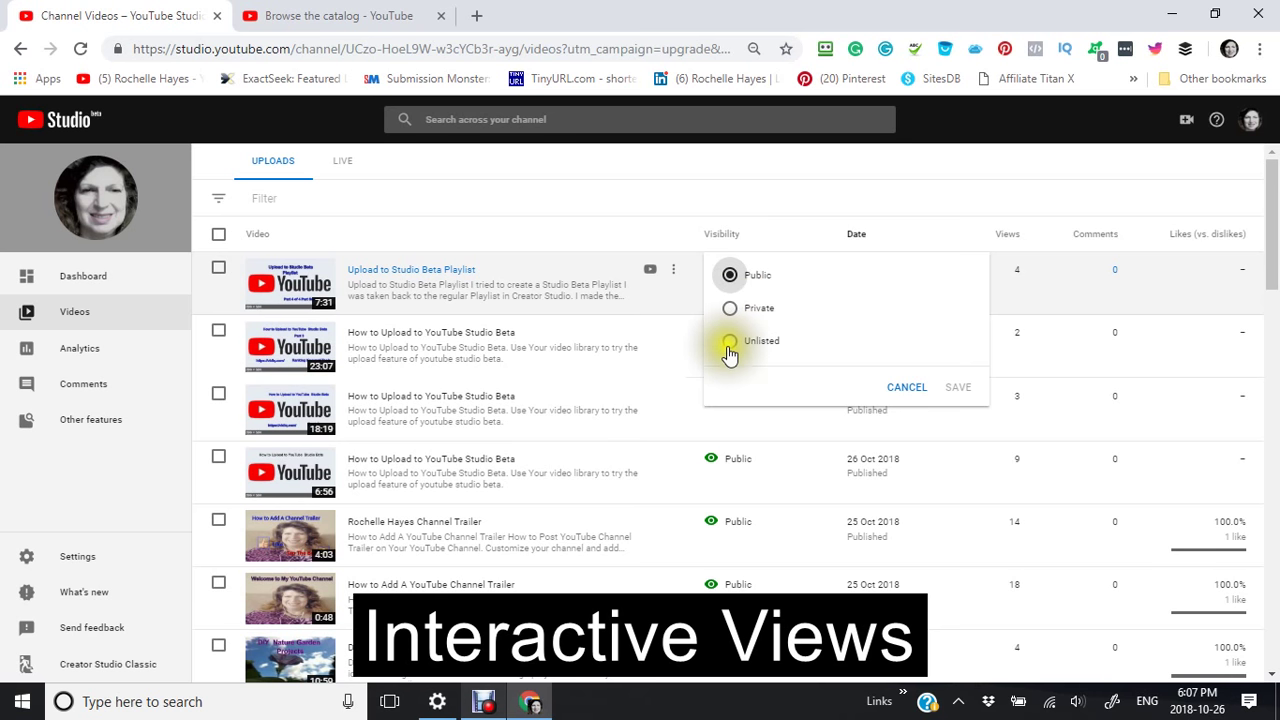
{"action": "left_click", "coordinate": [786, 434]}
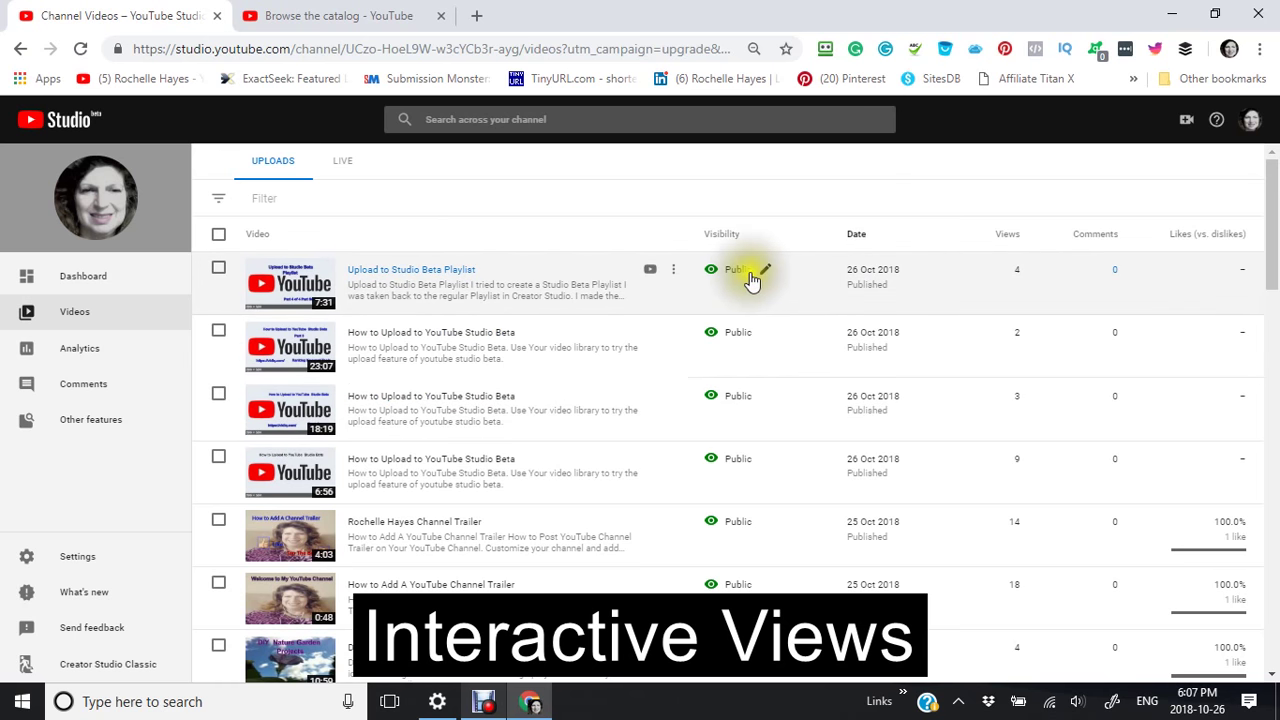
{"action": "left_click", "coordinate": [674, 276]}
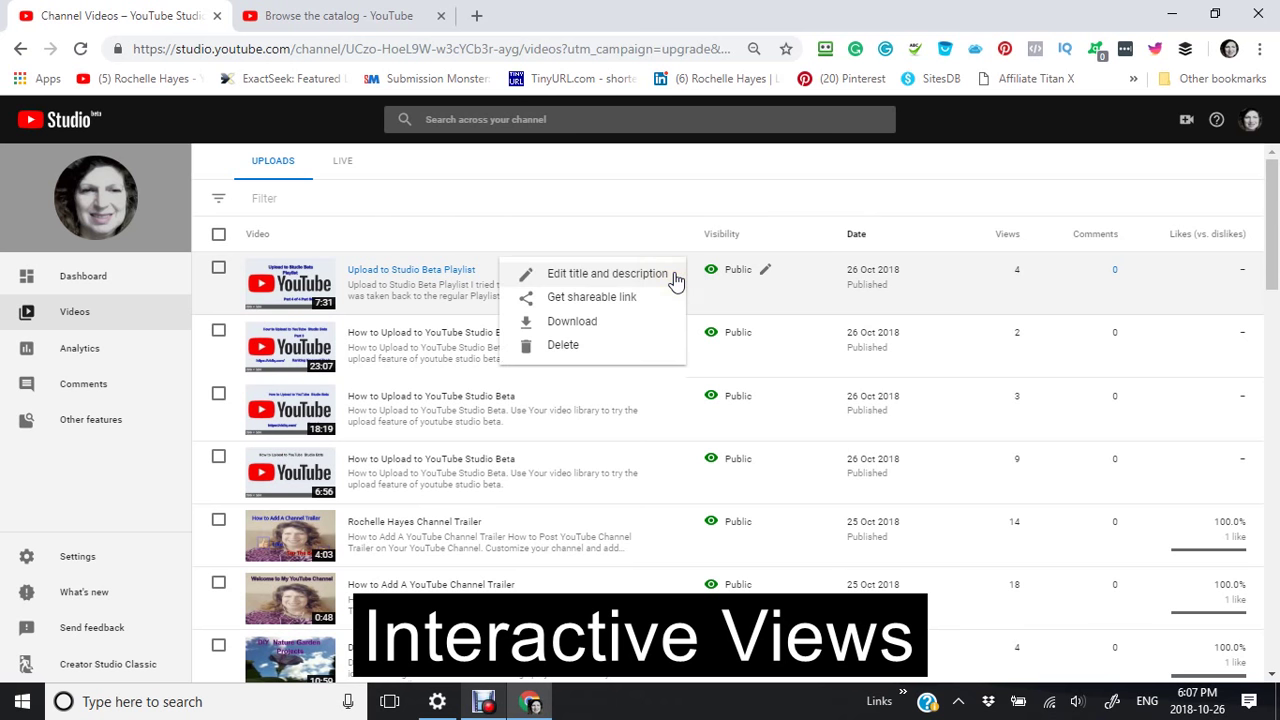
{"action": "left_click", "coordinate": [594, 278]}
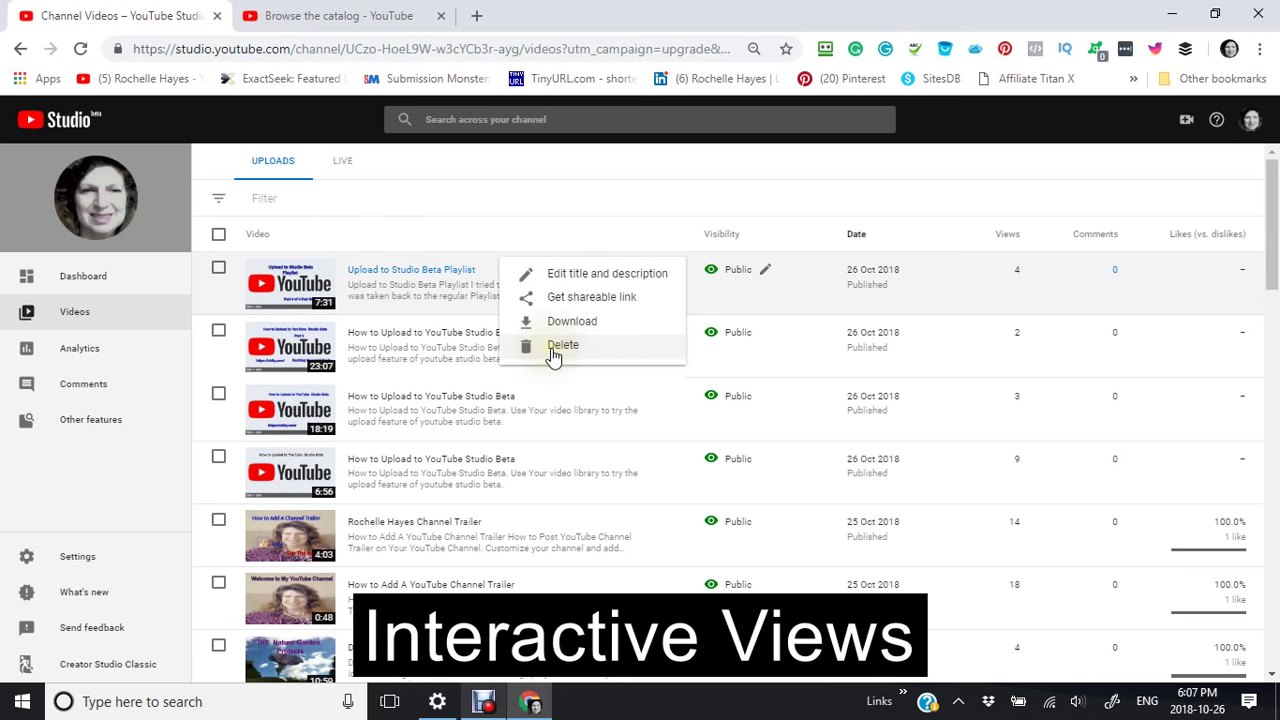
{"action": "left_click", "coordinate": [617, 277]}
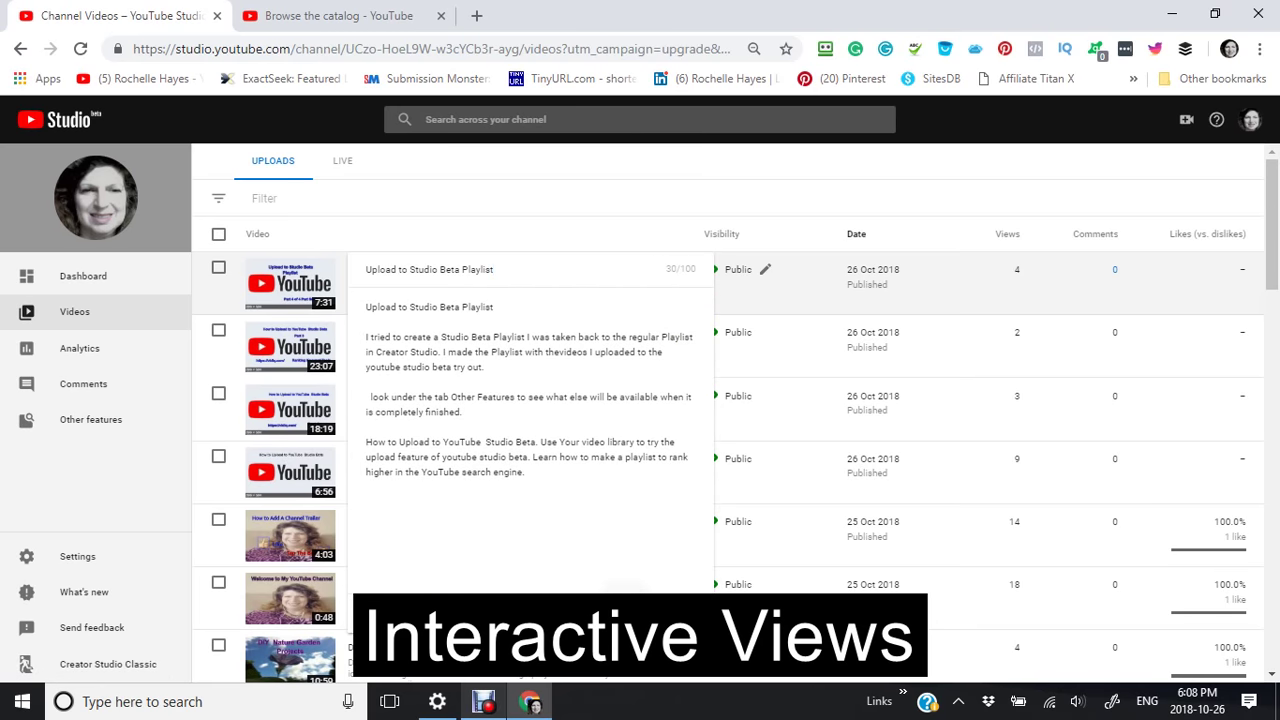
{"action": "left_click", "coordinate": [625, 590]}
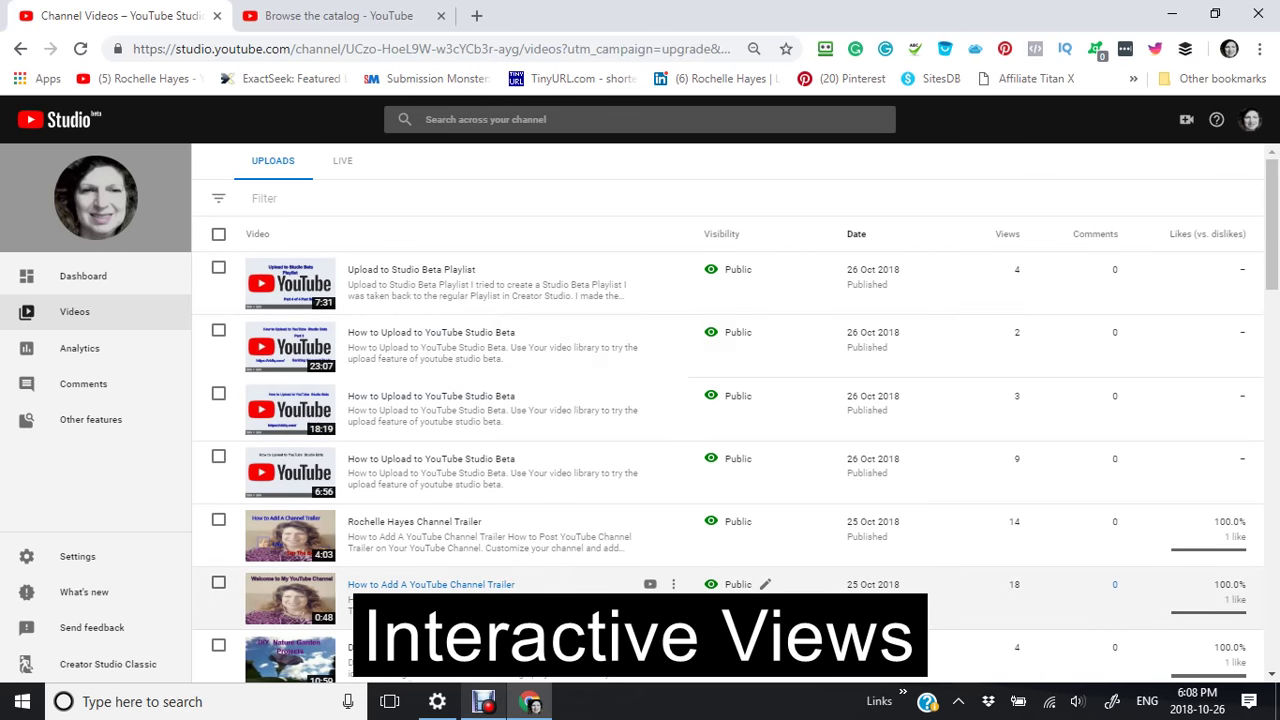
- Open the Upload to Studio Beta Playlist video's details and review its Basic and Advanced settings
{"action": "left_click", "coordinate": [377, 272]}
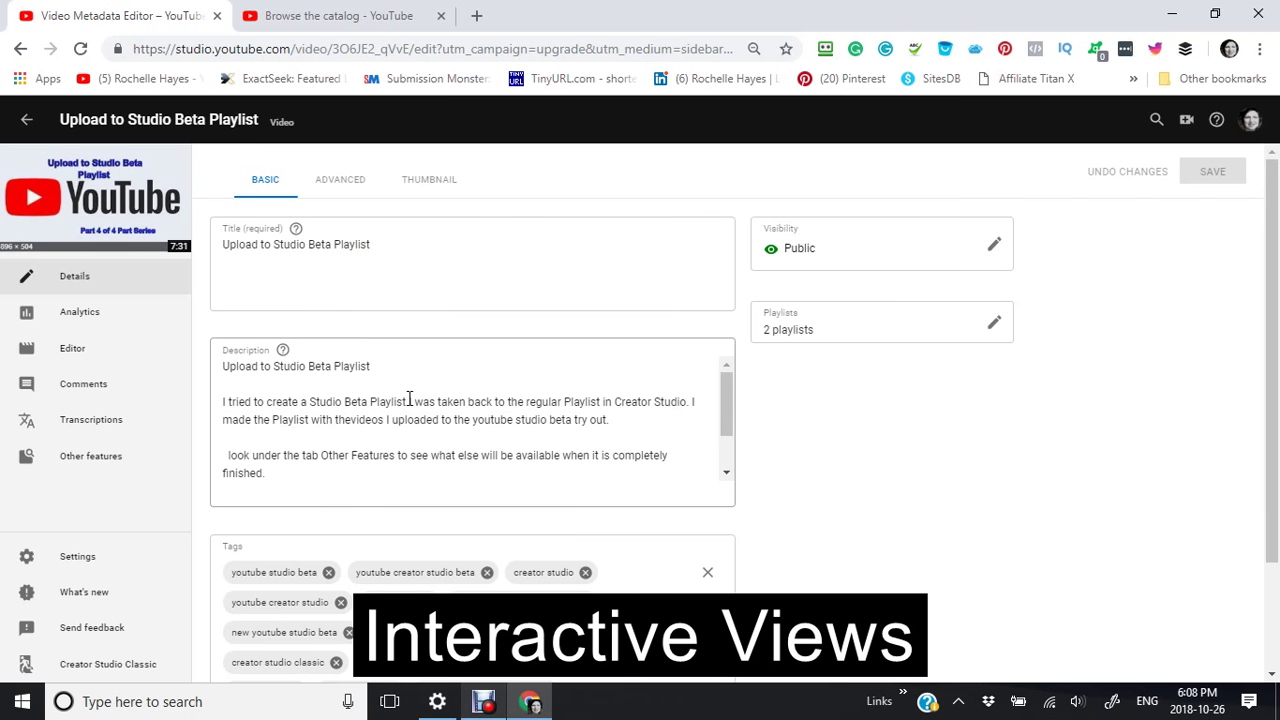
{"action": "scroll", "coordinate": [410, 430], "scroll_direction": "down", "scroll_amount": 2}
{"action": "scroll", "coordinate": [472, 440], "scroll_direction": "down", "scroll_amount": 2}
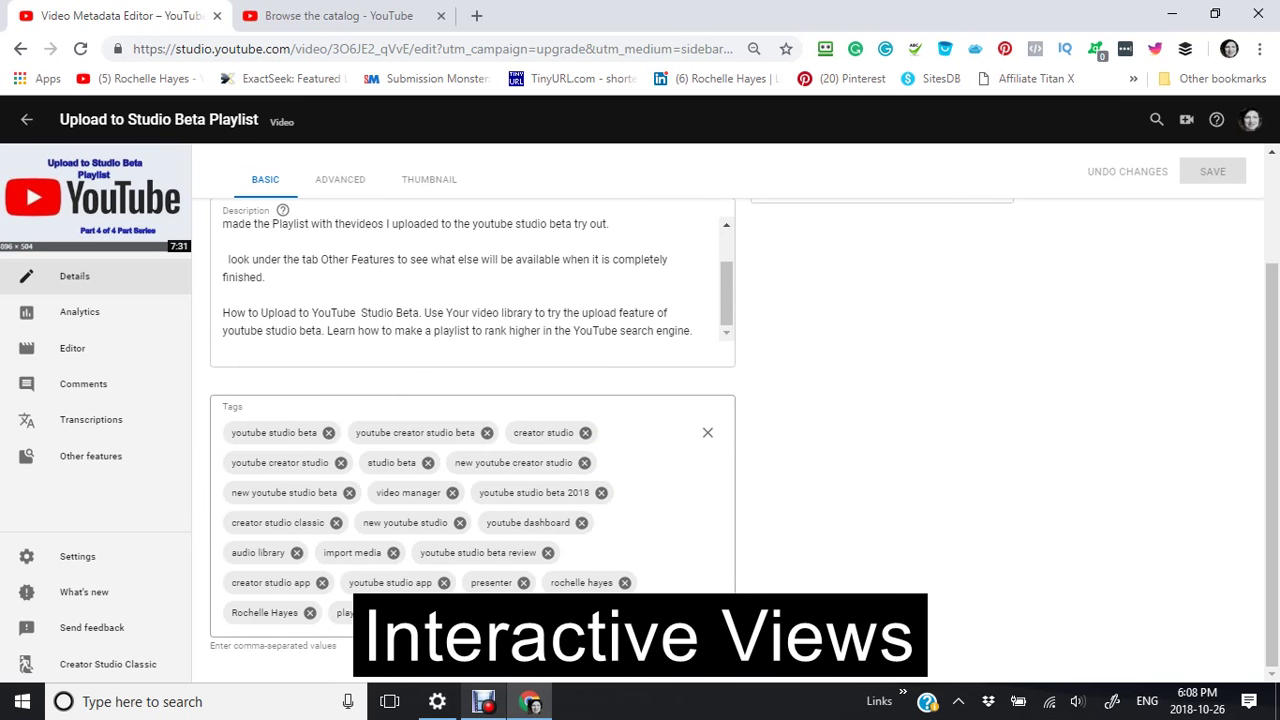
{"action": "scroll", "coordinate": [620, 590], "scroll_direction": "up", "scroll_amount": 2}
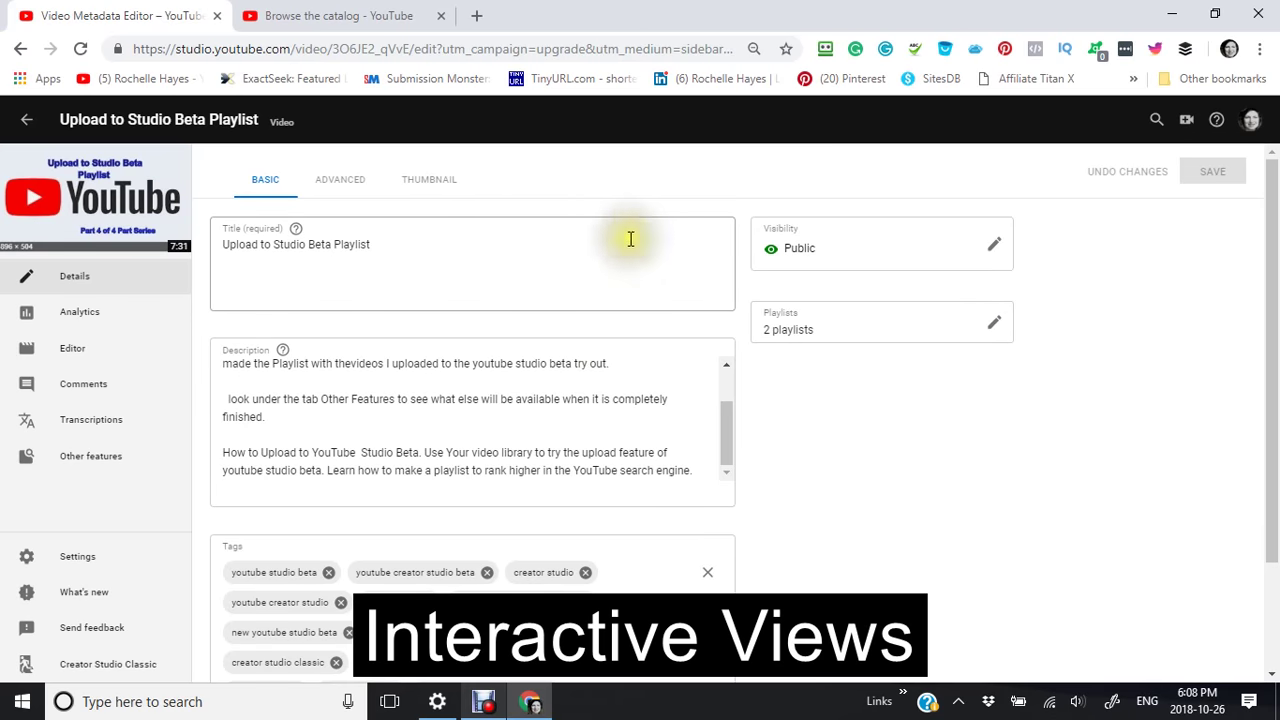
{"action": "left_click", "coordinate": [342, 189]}
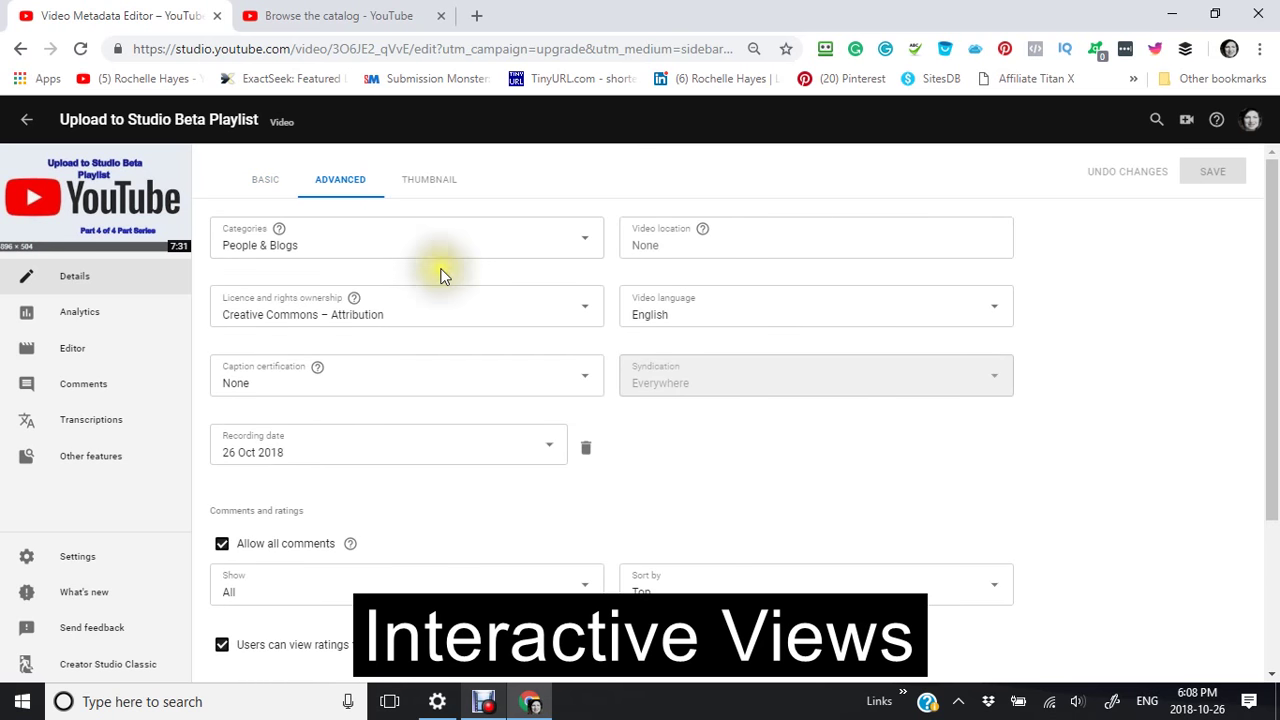
{"action": "scroll", "coordinate": [444, 280], "scroll_direction": "down", "scroll_amount": 2}
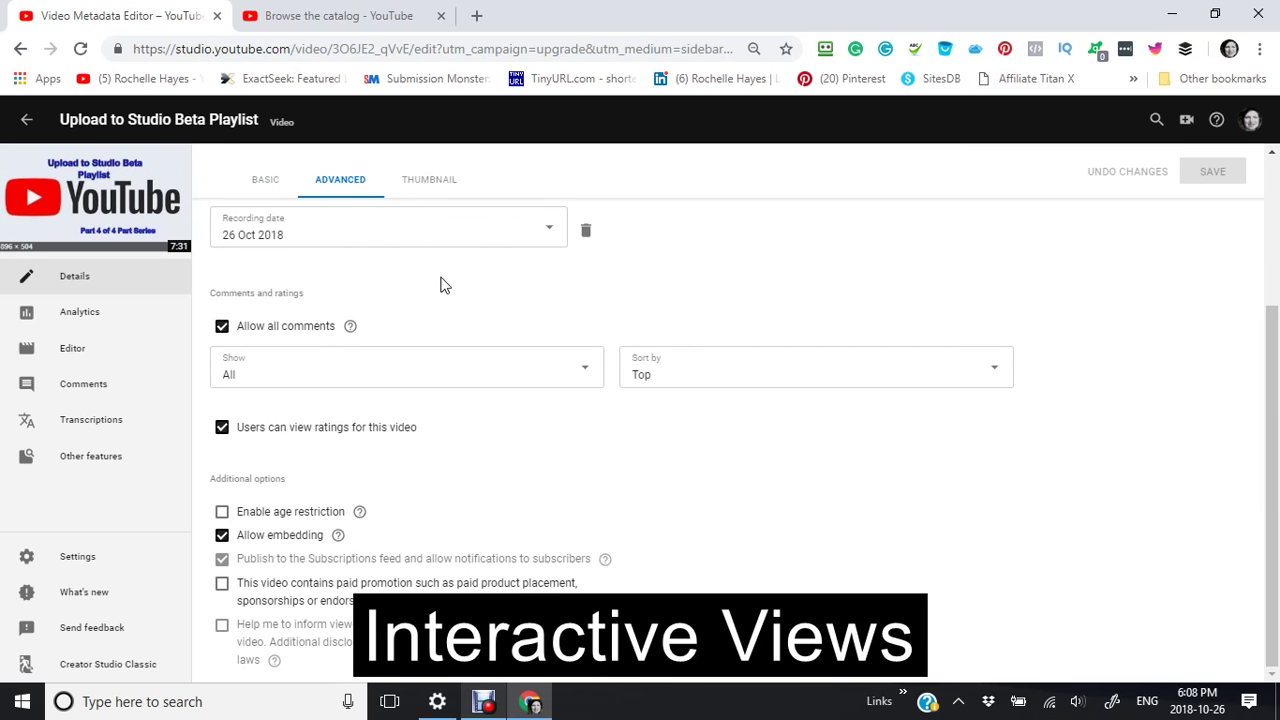
{"action": "scroll", "coordinate": [444, 287], "scroll_direction": "up", "scroll_amount": 2}
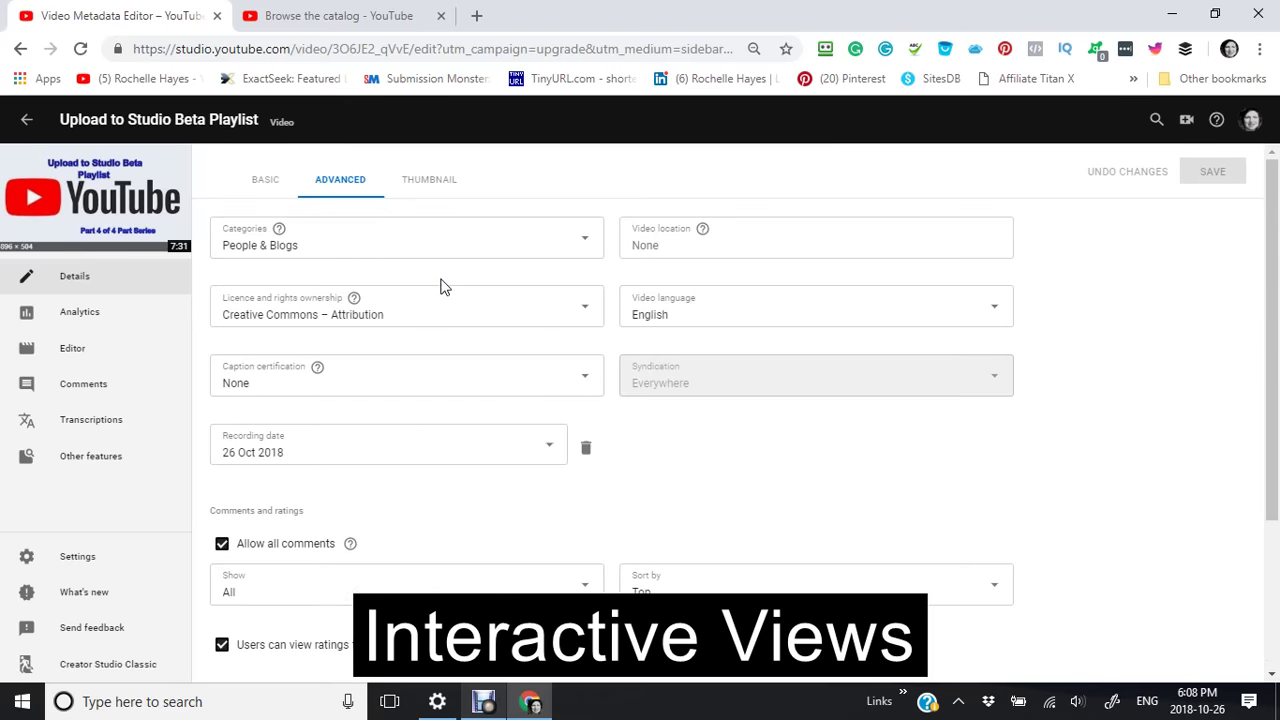
- Show the video's thumbnail options: three auto-generated thumbnails and the existing custom one
{"action": "left_click", "coordinate": [430, 188]}
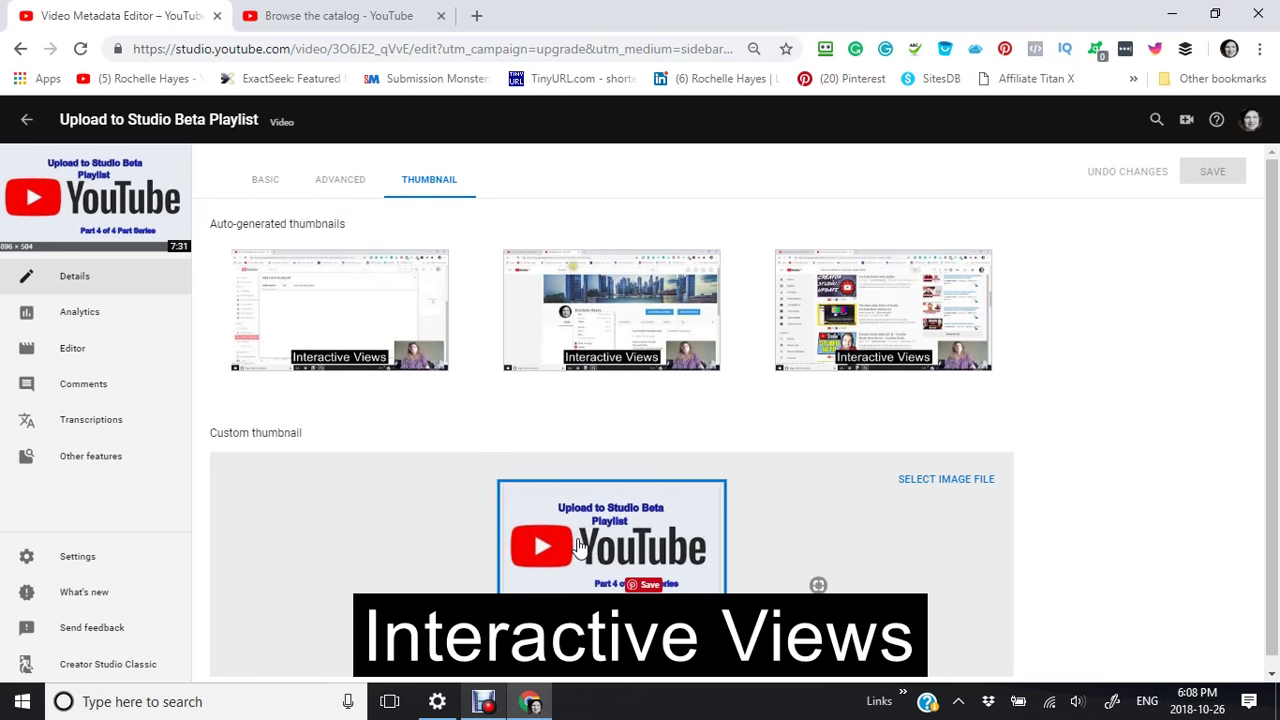
{"action": "scroll", "coordinate": [578, 545], "scroll_direction": "down", "scroll_amount": 1}
{"action": "scroll", "coordinate": [588, 577], "scroll_direction": "up", "scroll_amount": 1}
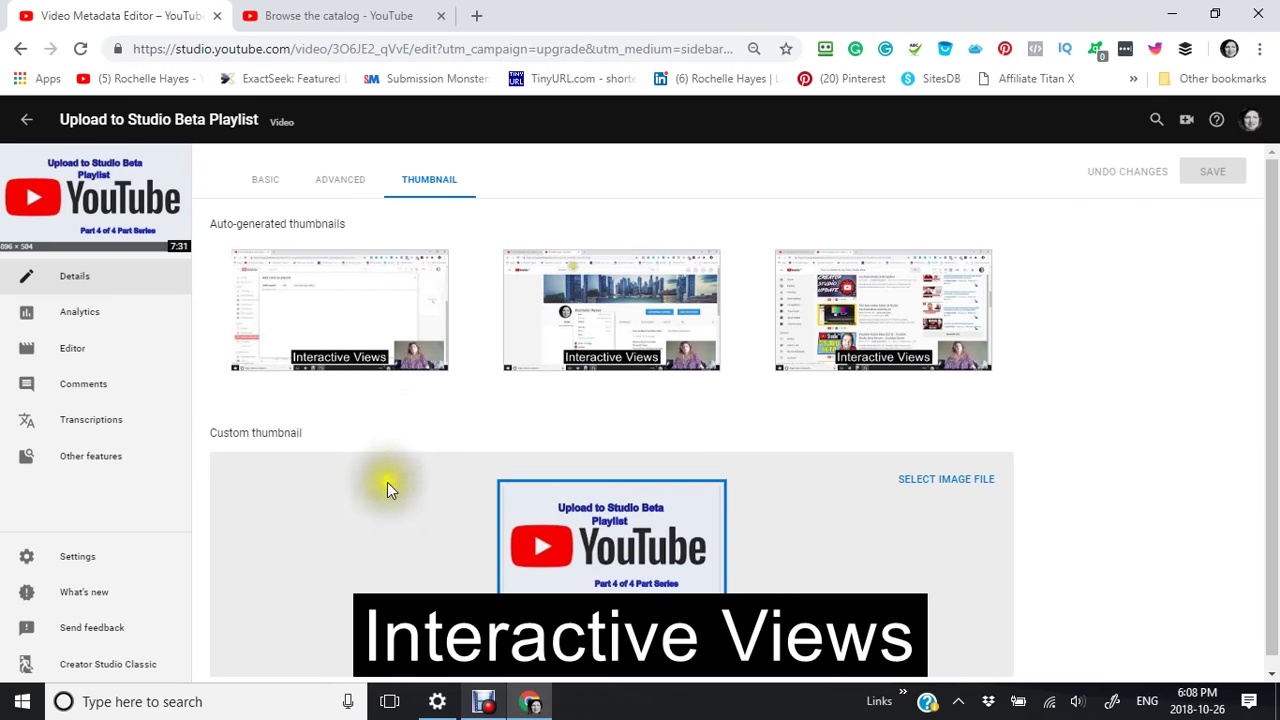
- Leave the details editor for the Videos list and scroll through the channel's uploads
{"action": "left_click", "coordinate": [25, 128]}
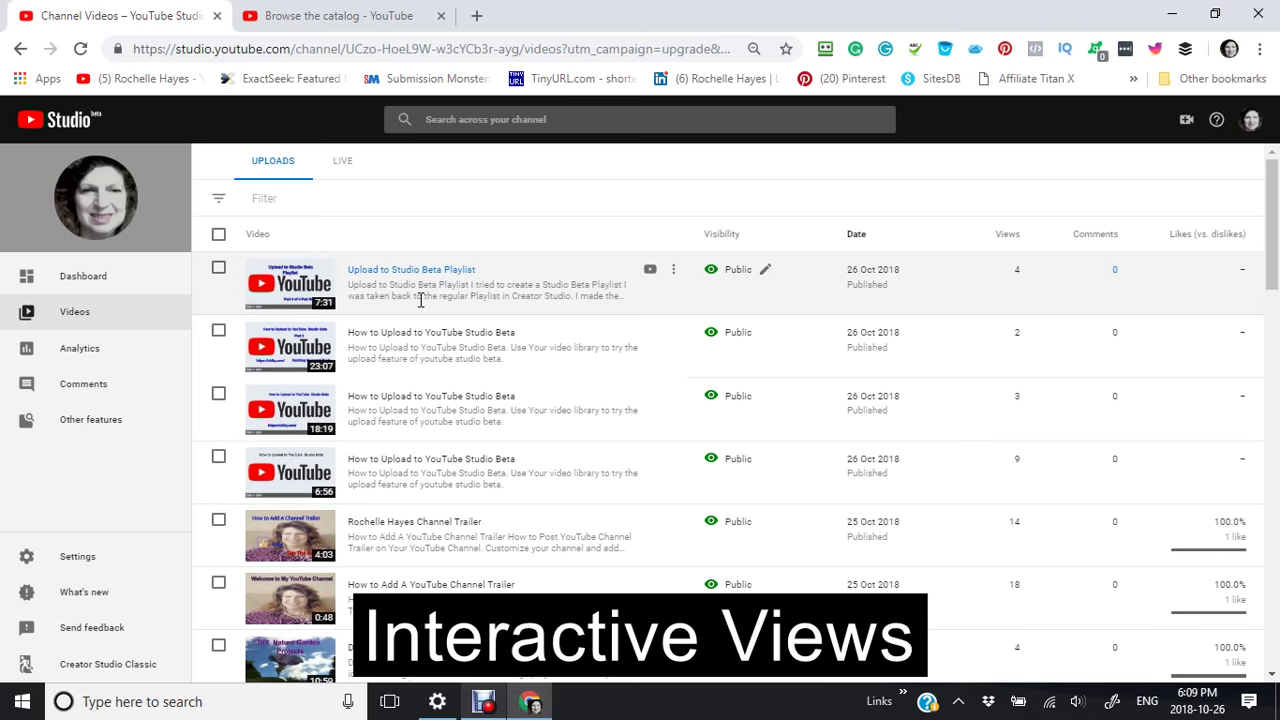
{"action": "scroll", "coordinate": [572, 302], "scroll_direction": "down", "scroll_amount": 2}
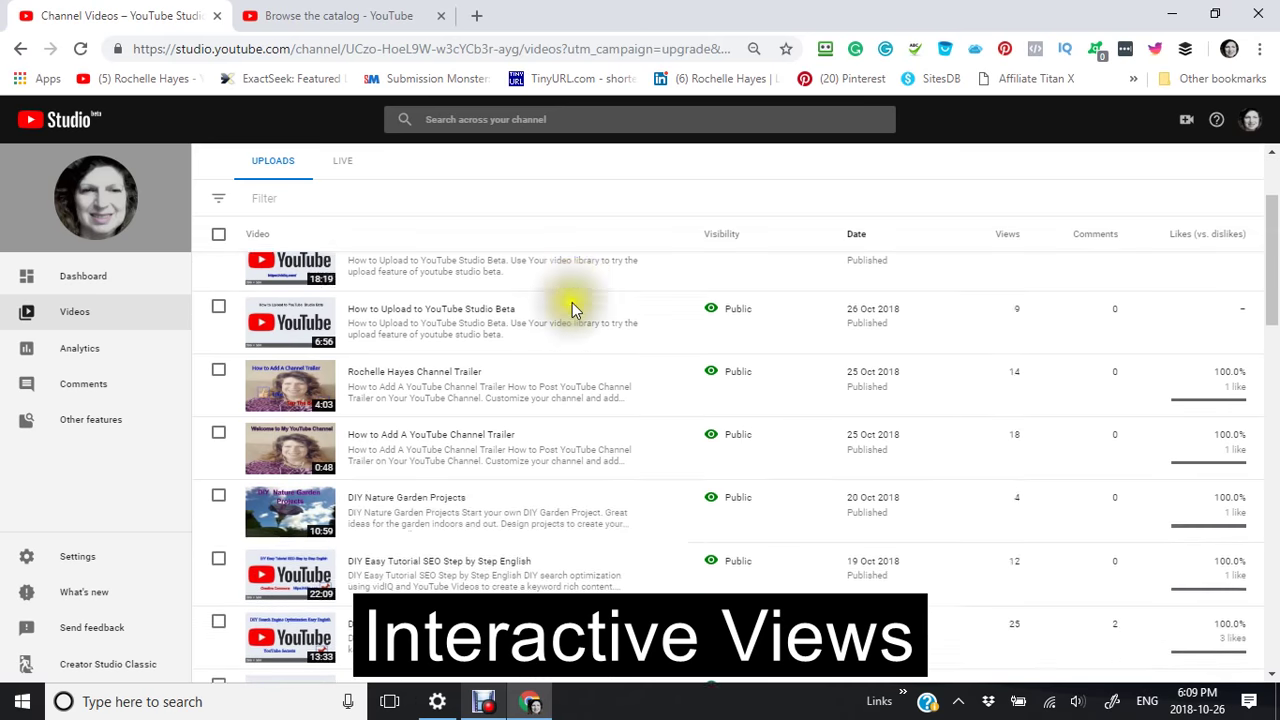
{"action": "scroll", "coordinate": [572, 307], "scroll_direction": "down", "scroll_amount": 2}
{"action": "scroll", "coordinate": [567, 470], "scroll_direction": "up", "scroll_amount": 3}
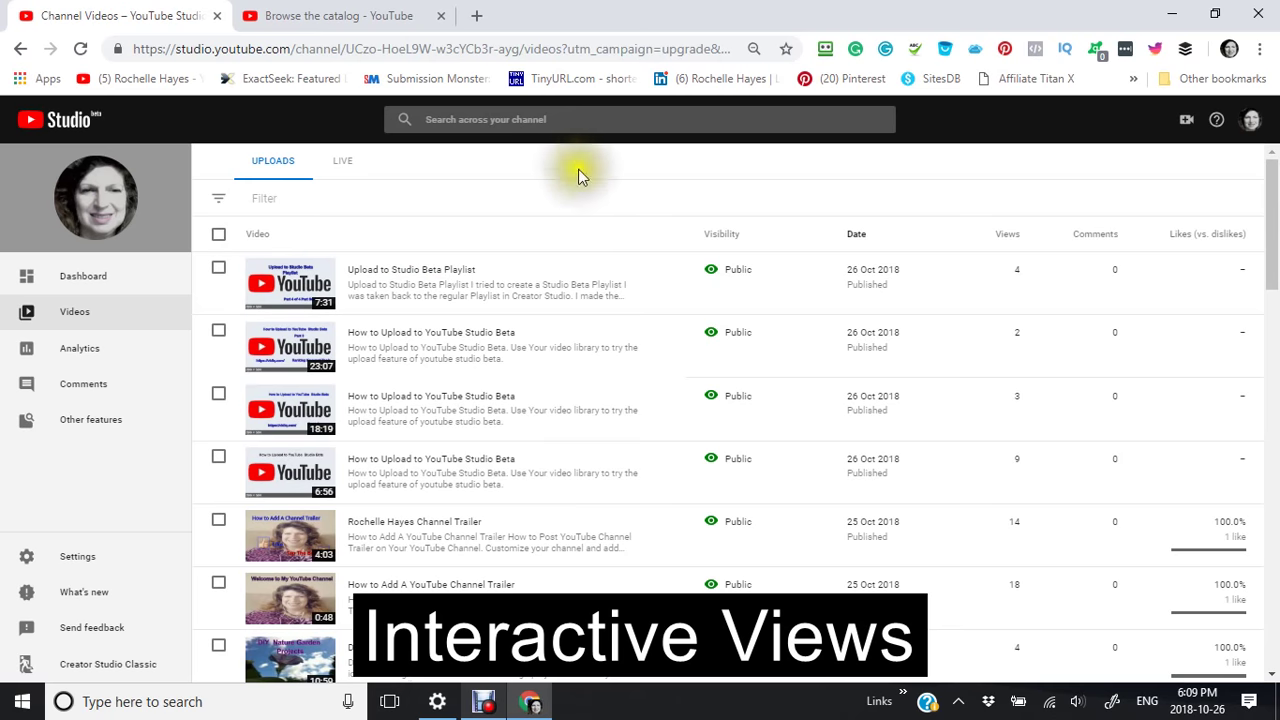
- Start a new video upload from the Create menu
{"action": "left_click", "coordinate": [1186, 122]}
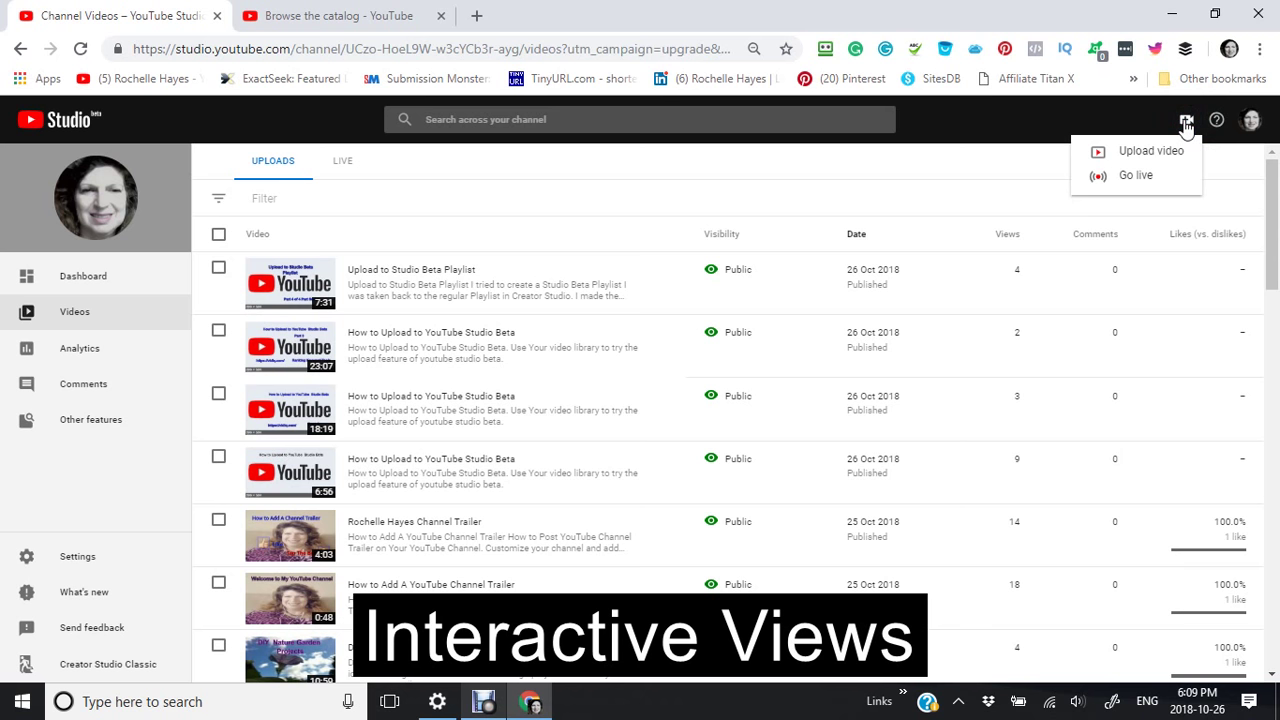
{"action": "left_click", "coordinate": [1136, 160]}
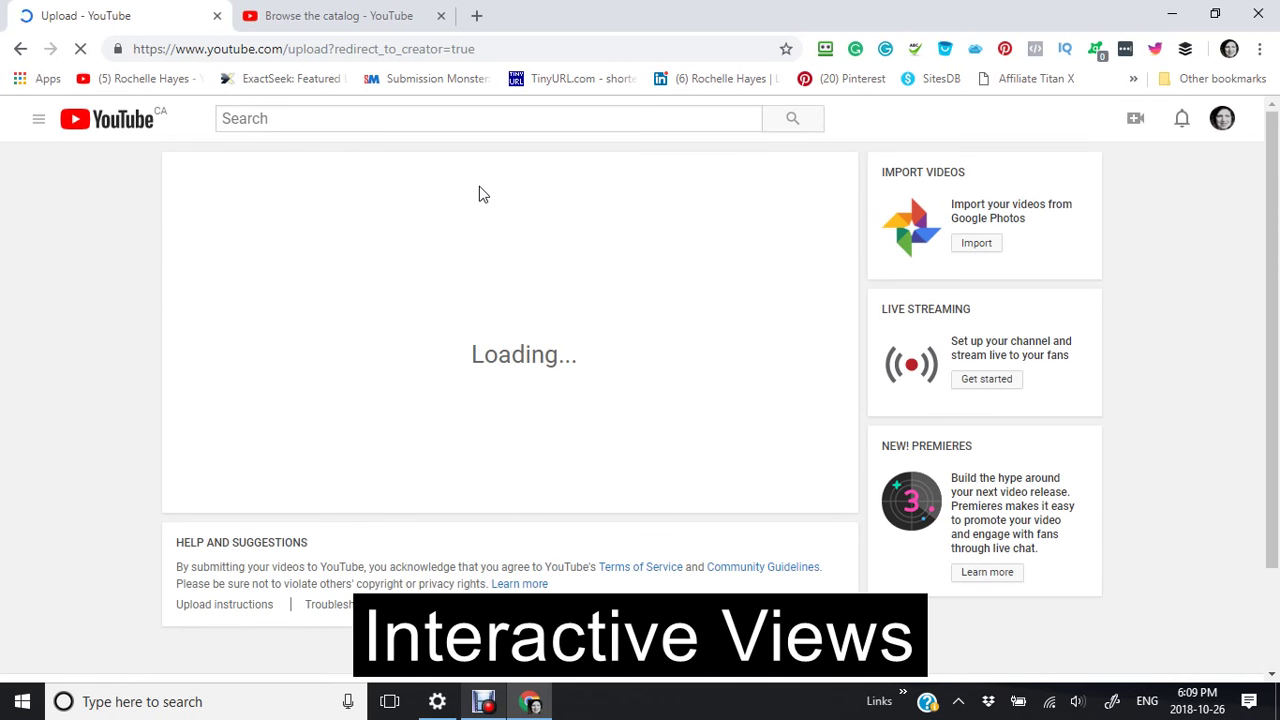
{"action": "left_click", "coordinate": [488, 369]}
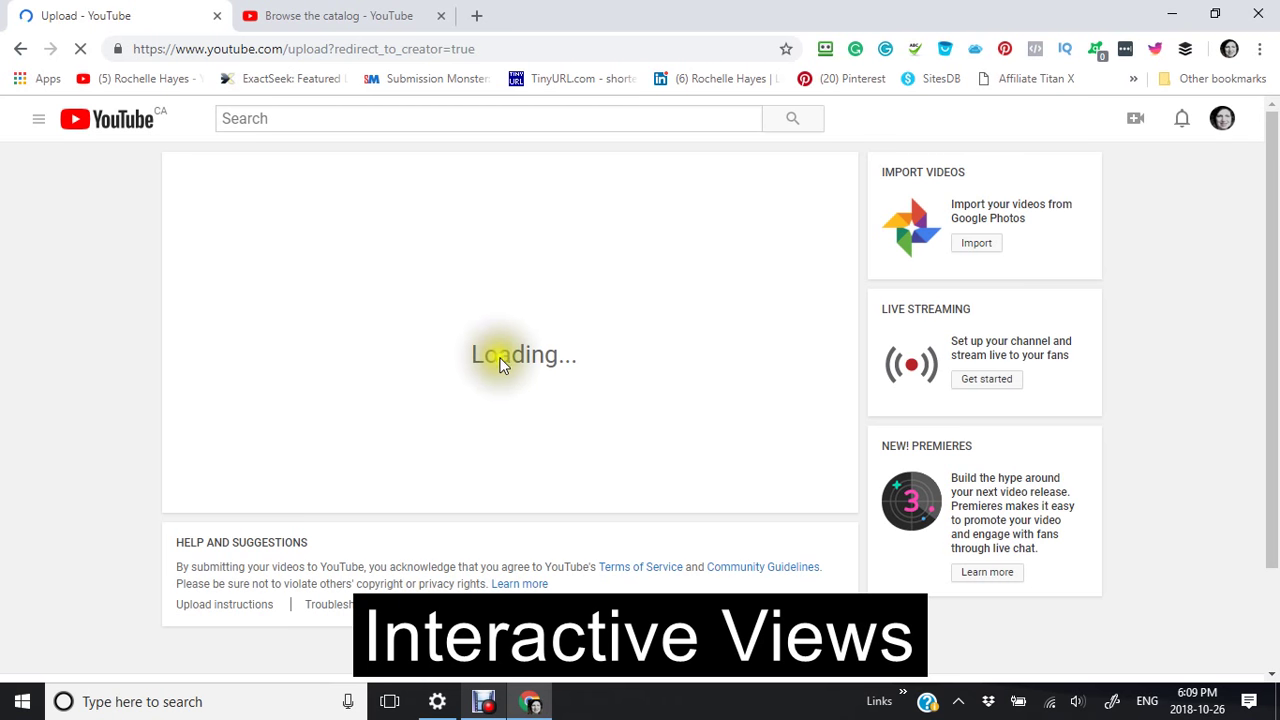
{"action": "left_click", "coordinate": [490, 360]}
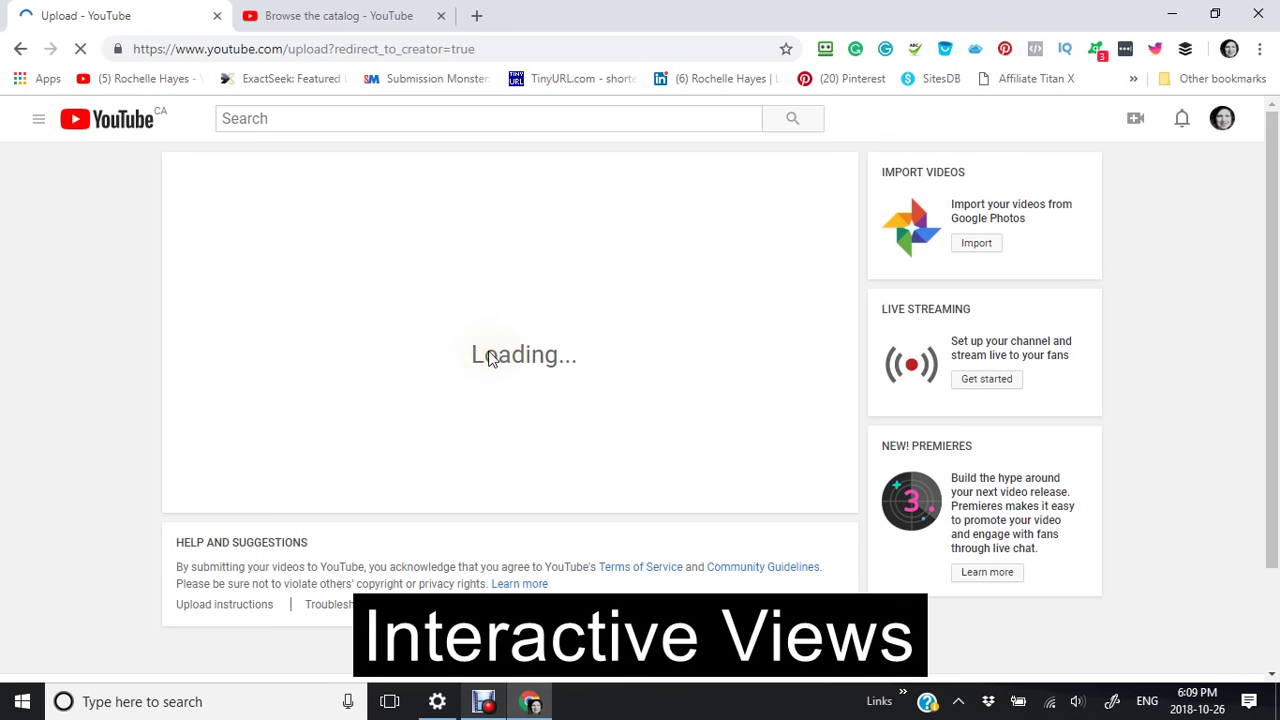
{"action": "left_click", "coordinate": [494, 348]}
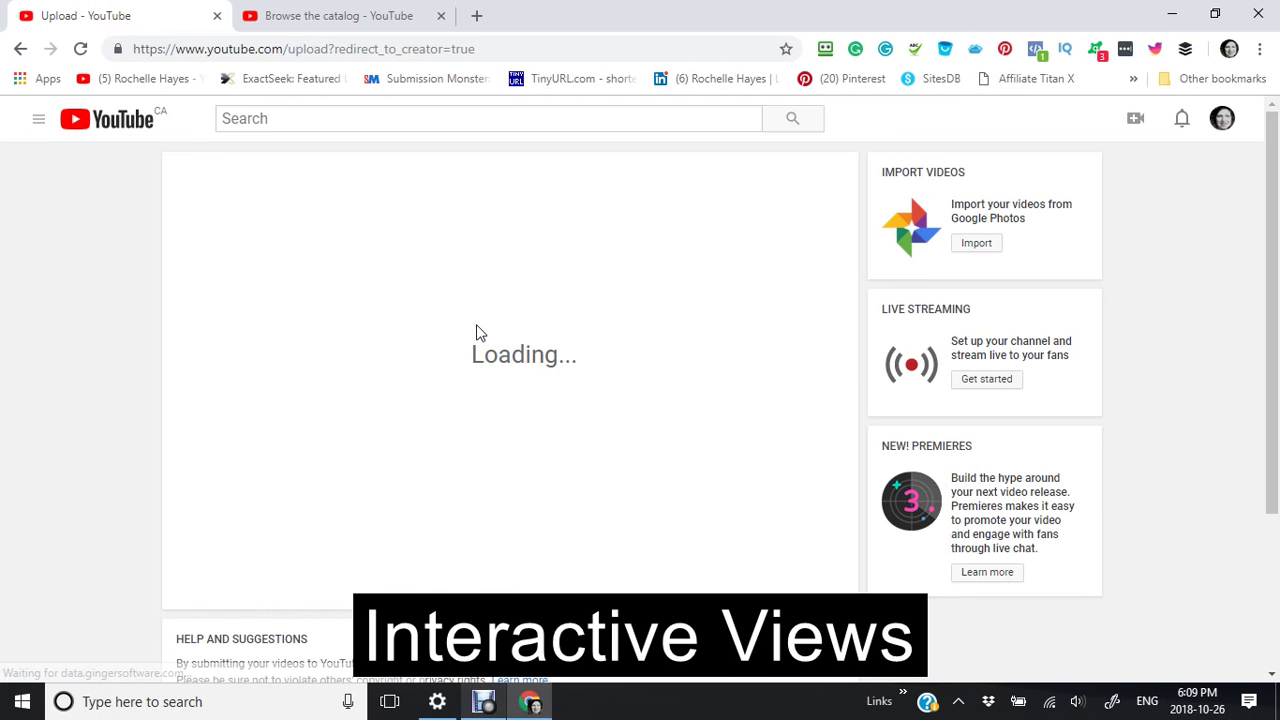
{"action": "left_click", "coordinate": [469, 322]}
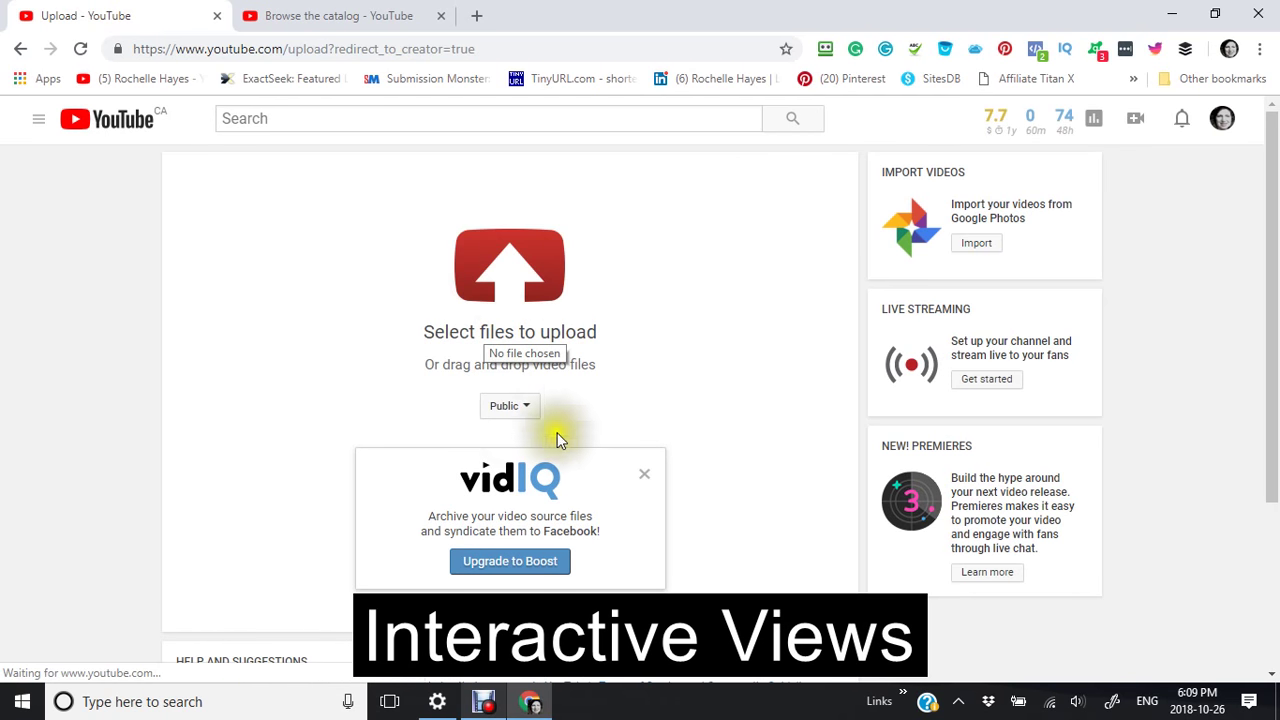
- Set the upload's privacy to Private and bring up the file picker
{"action": "left_click", "coordinate": [524, 408]}
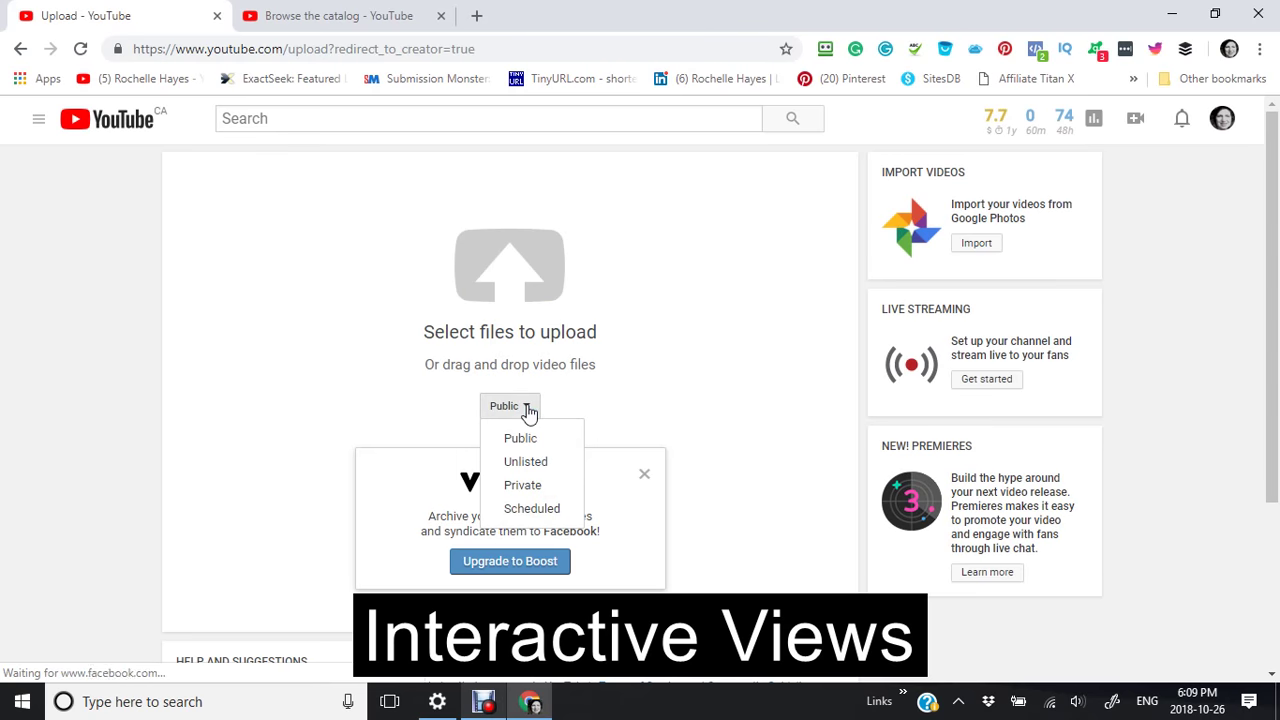
{"action": "left_click", "coordinate": [516, 487]}
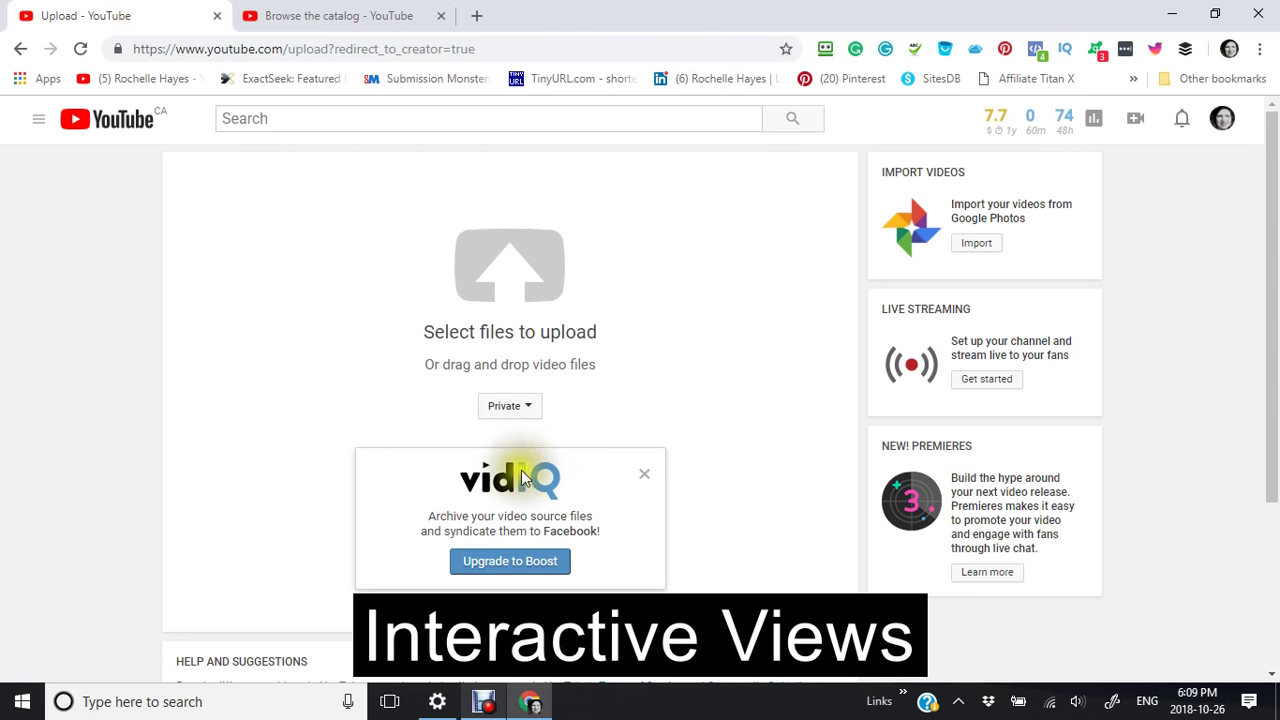
{"action": "left_click", "coordinate": [511, 265]}
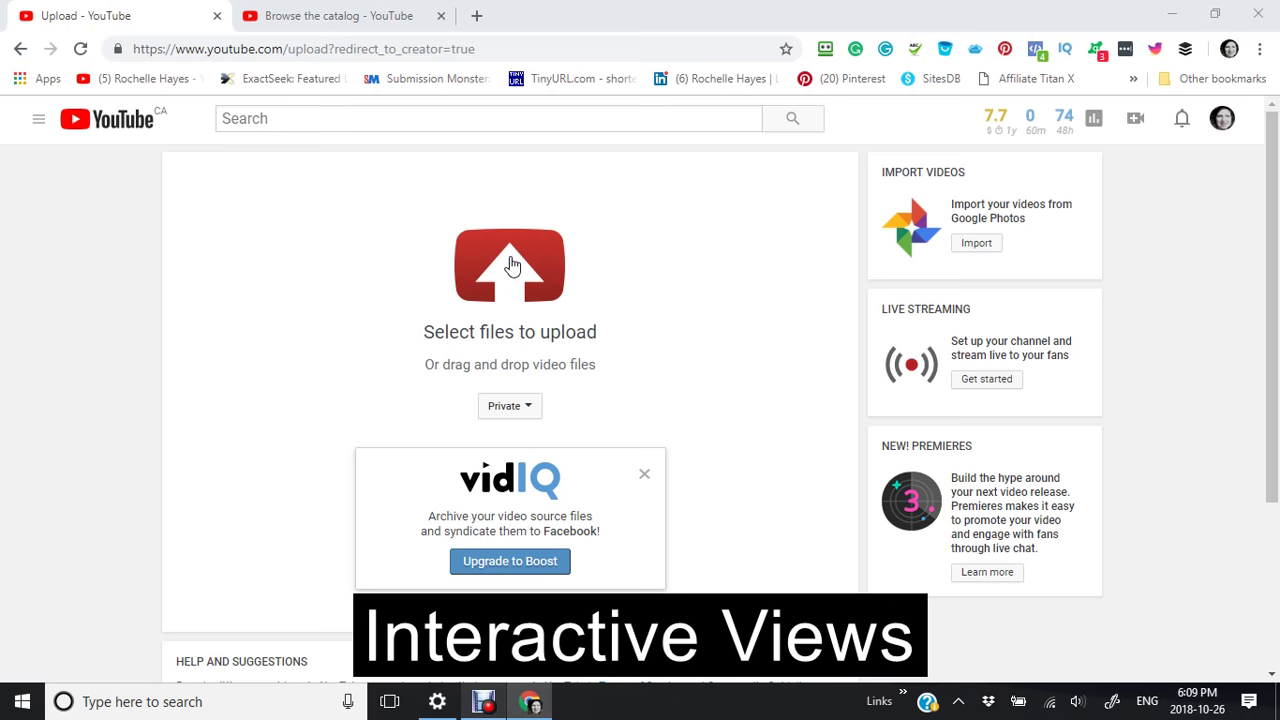
{"action": "left_click", "coordinate": [511, 265]}
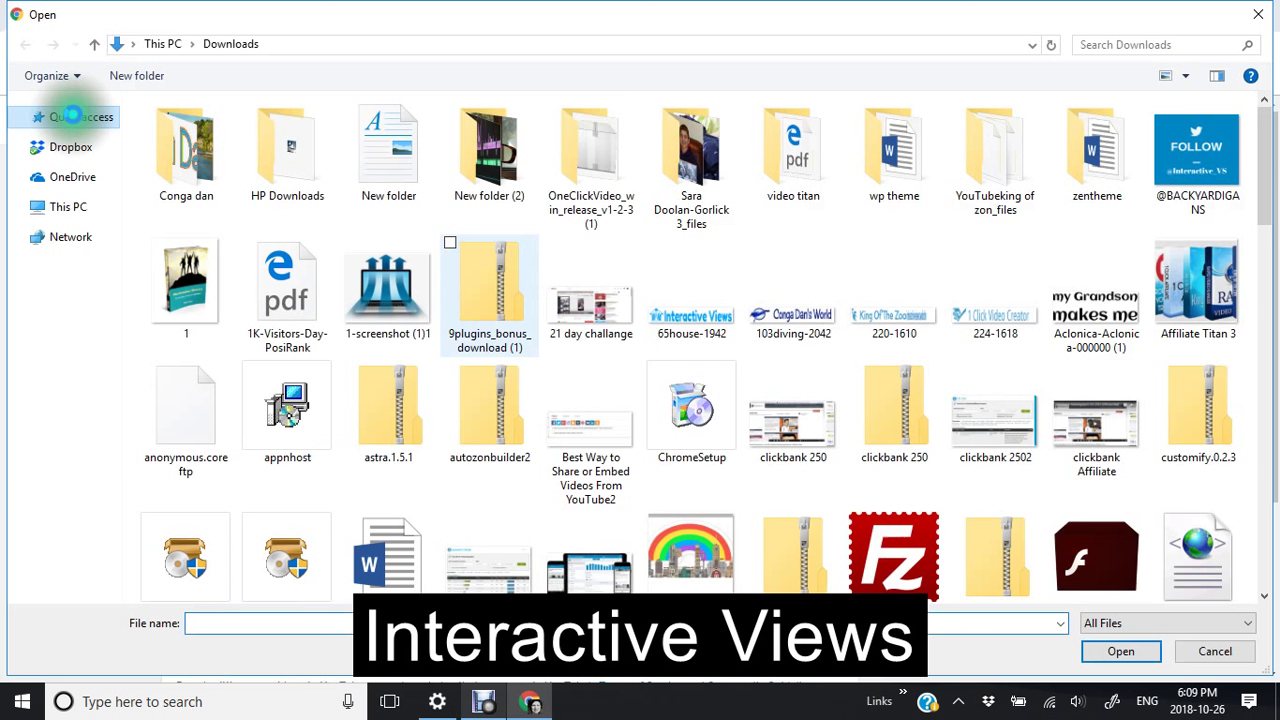
- Pick the Youtube Studio Beta file from Quick access and open it for upload
{"action": "left_click", "coordinate": [75, 119]}
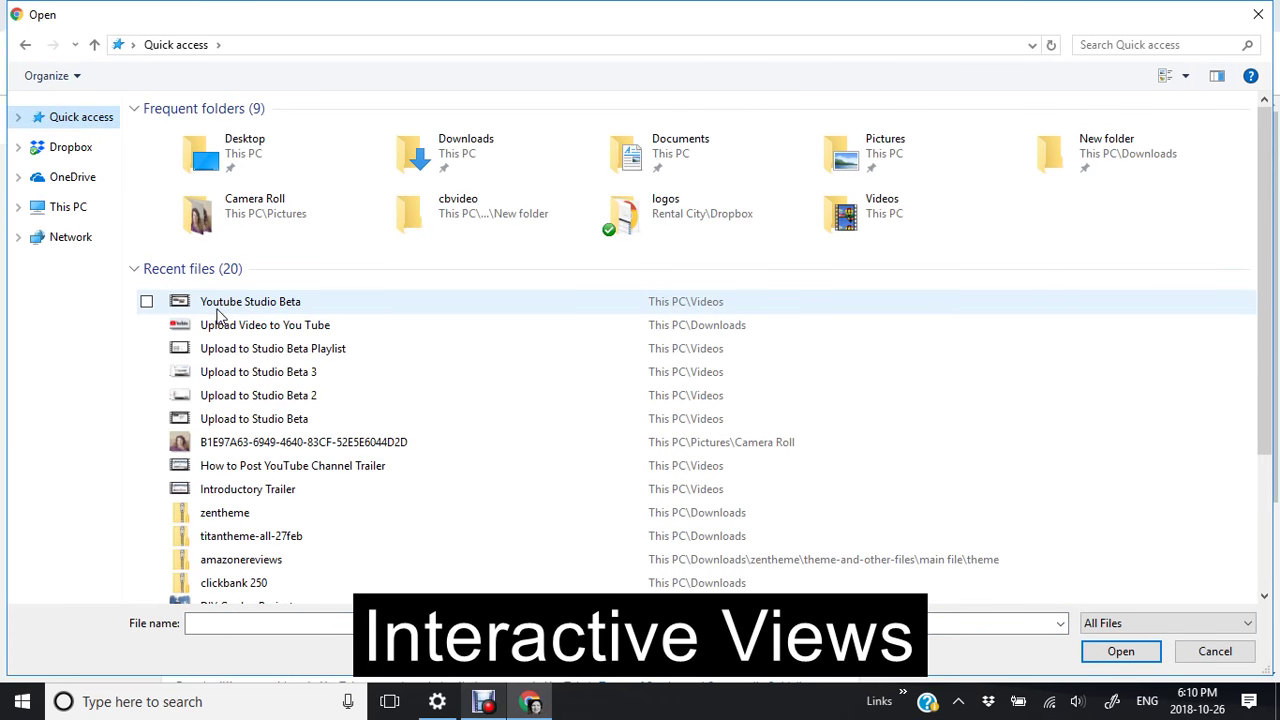
{"action": "left_click", "coordinate": [220, 305]}
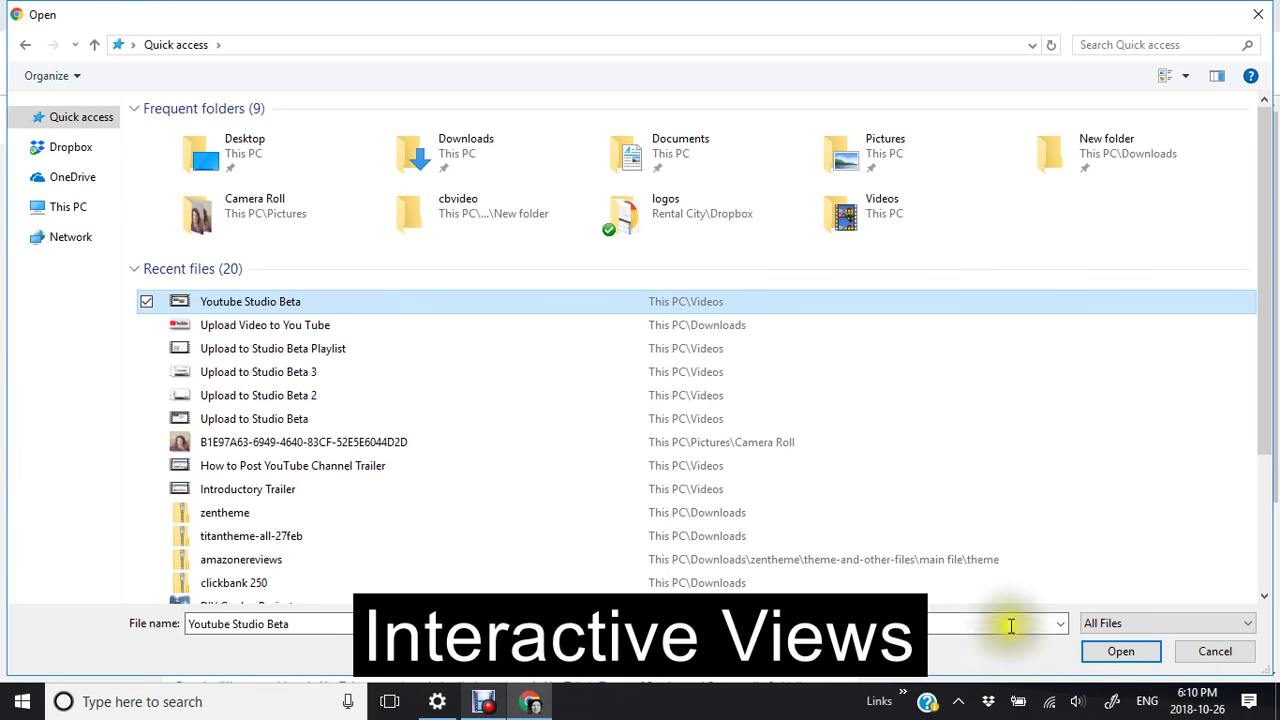
{"action": "left_click", "coordinate": [1128, 653]}
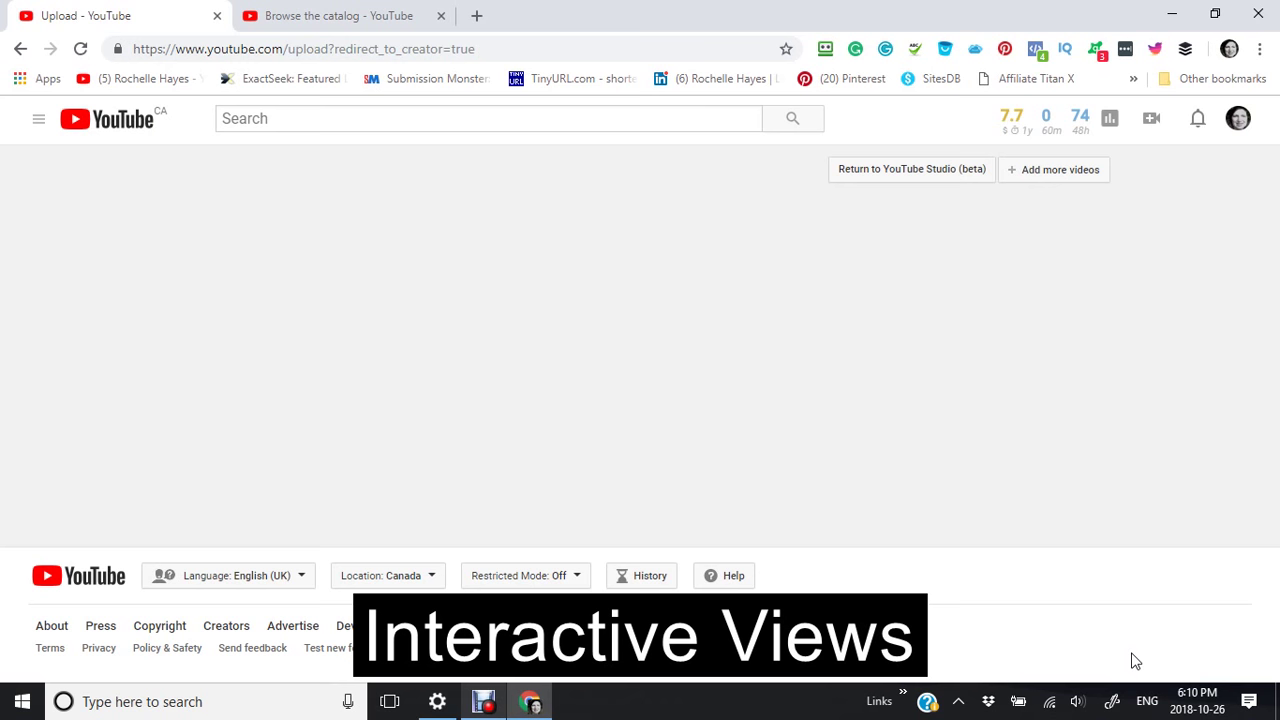
- Review the vidIQ Preferences on the upload page while uploading, then open the account menu
{"action": "left_click", "coordinate": [1130, 658]}
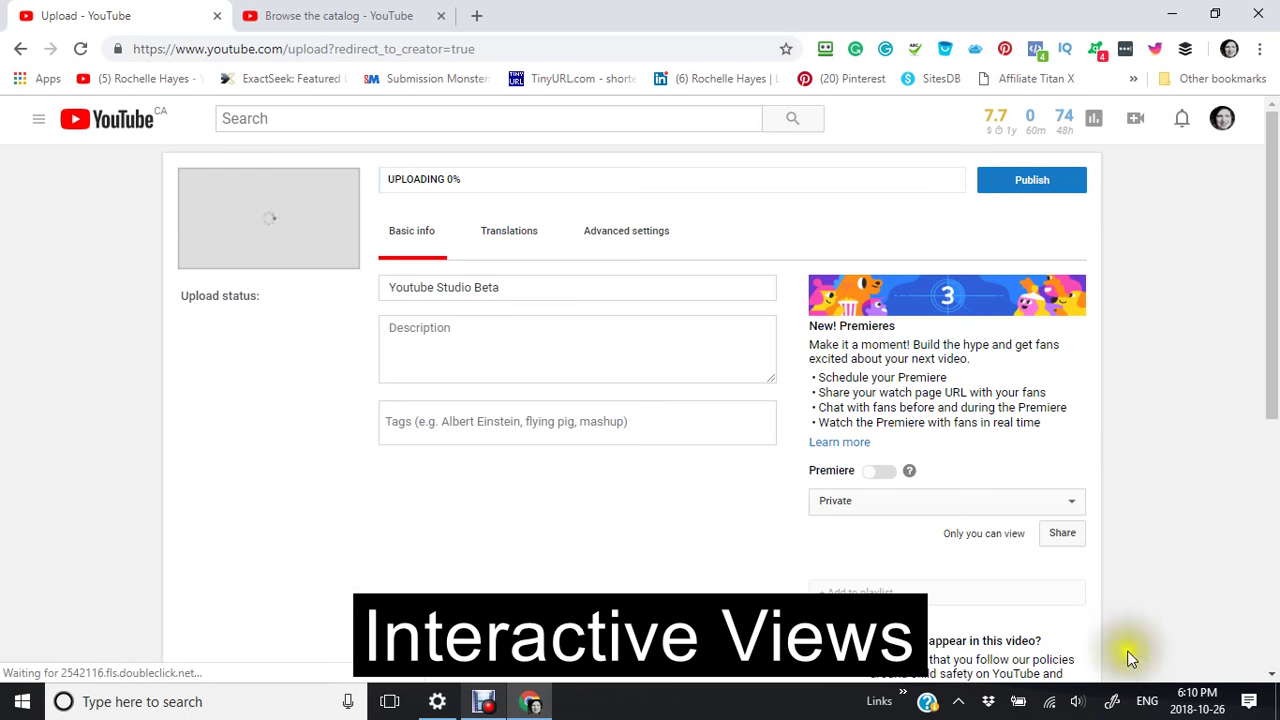
{"action": "left_click", "coordinate": [1125, 654]}
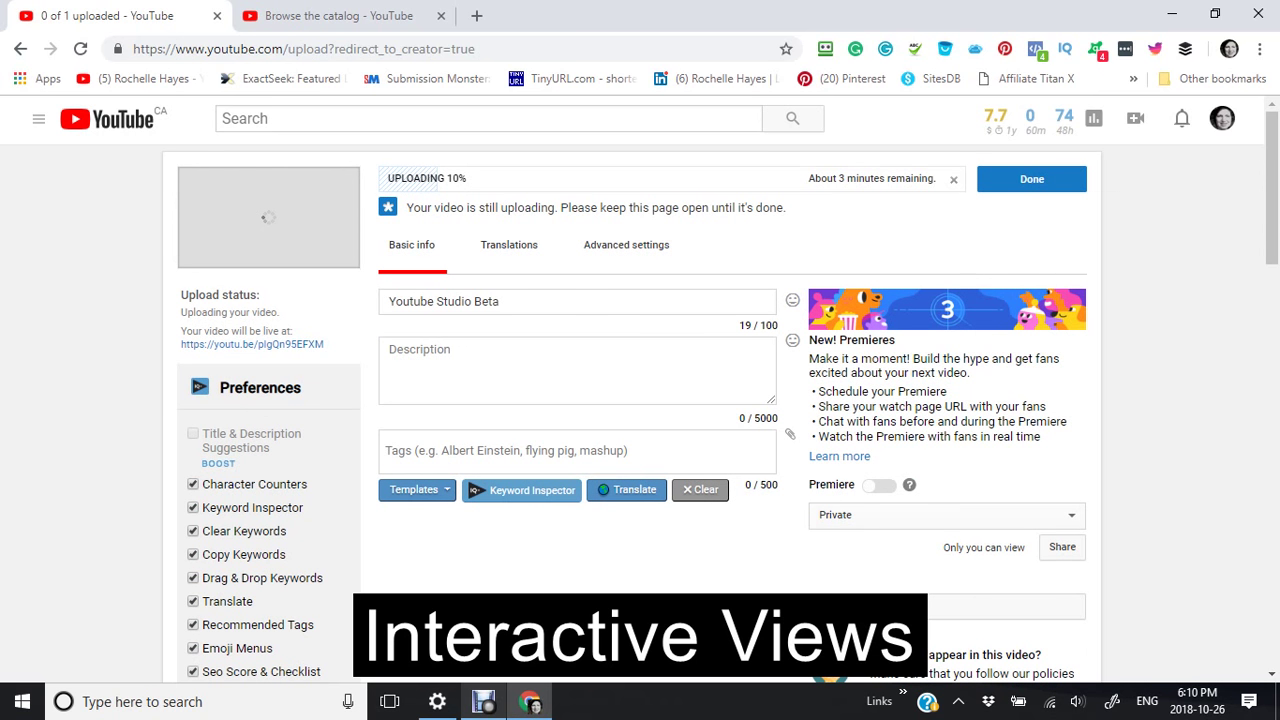
{"action": "scroll", "coordinate": [640, 400], "scroll_direction": "down", "scroll_amount": 3}
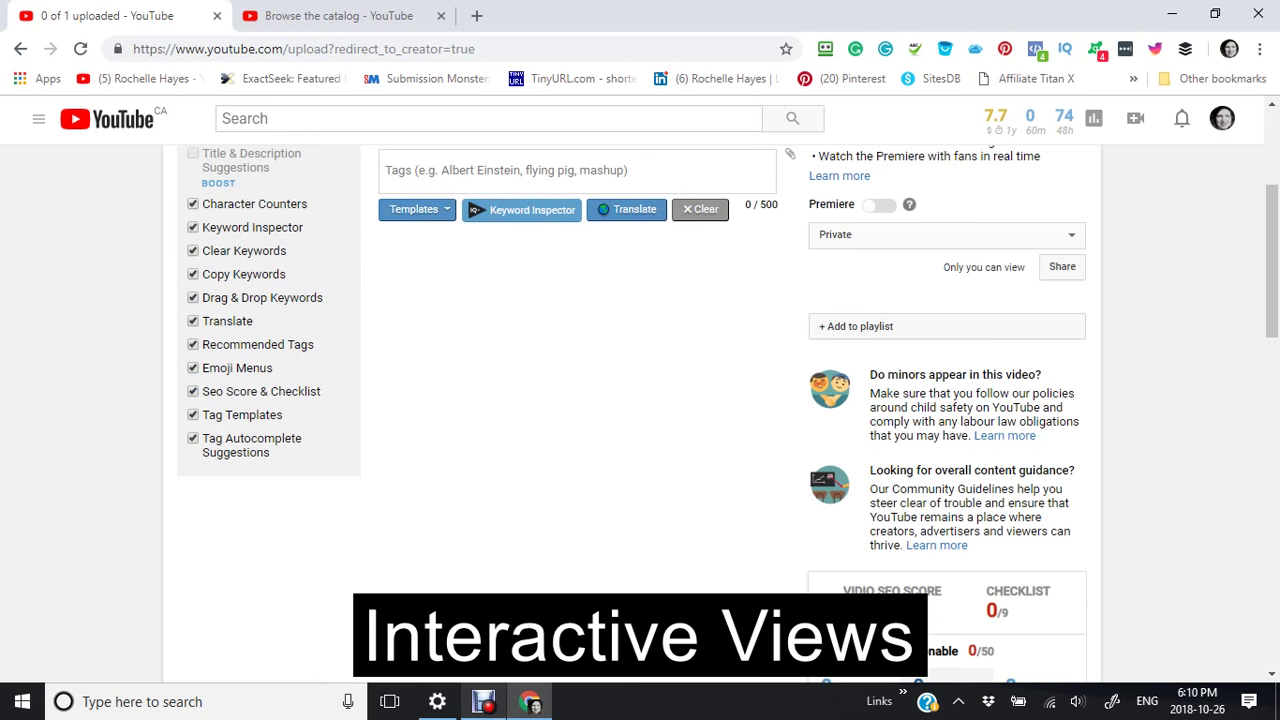
{"action": "scroll", "coordinate": [640, 400], "scroll_direction": "up", "scroll_amount": 3}
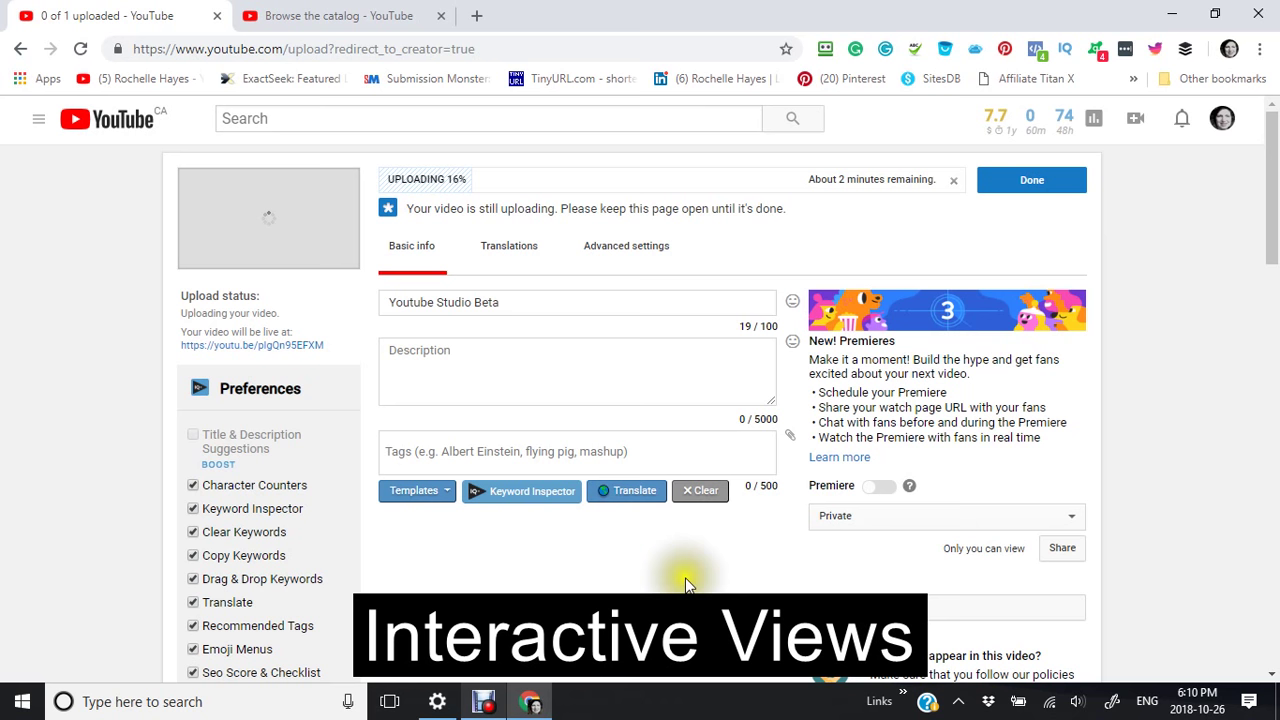
{"action": "left_click", "coordinate": [1224, 120]}
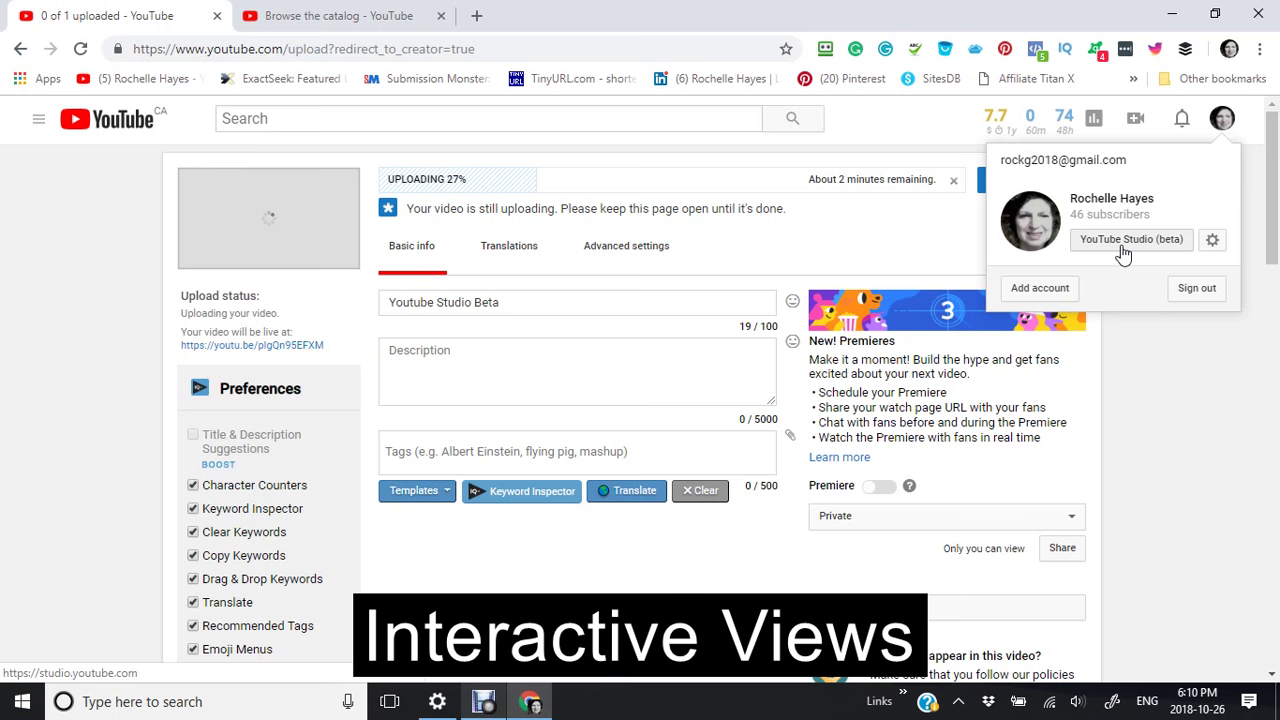
- Close the account menu, paste the video title into the Description, then switch to the catalog tab
{"action": "left_click", "coordinate": [514, 308]}
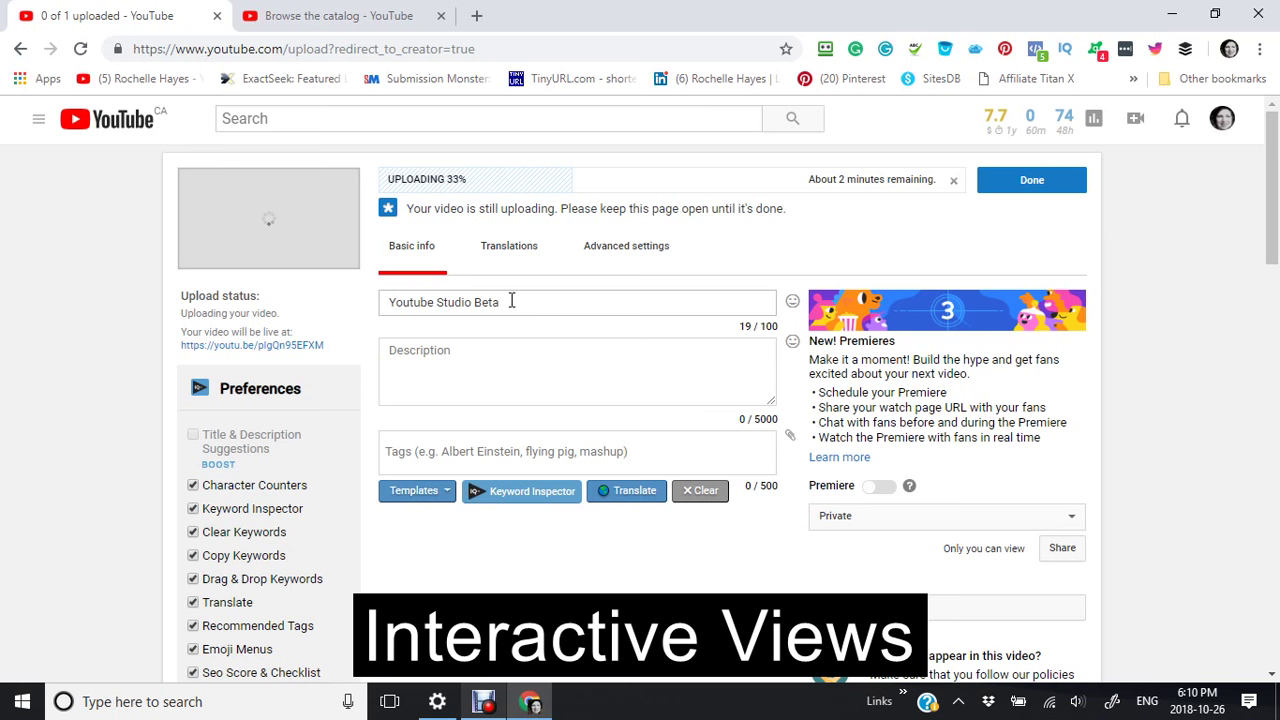
{"action": "left_click_drag", "start_coordinate": [511, 301], "coordinate": [393, 351]}
{"action": "key", "text": "ctrl+c"}
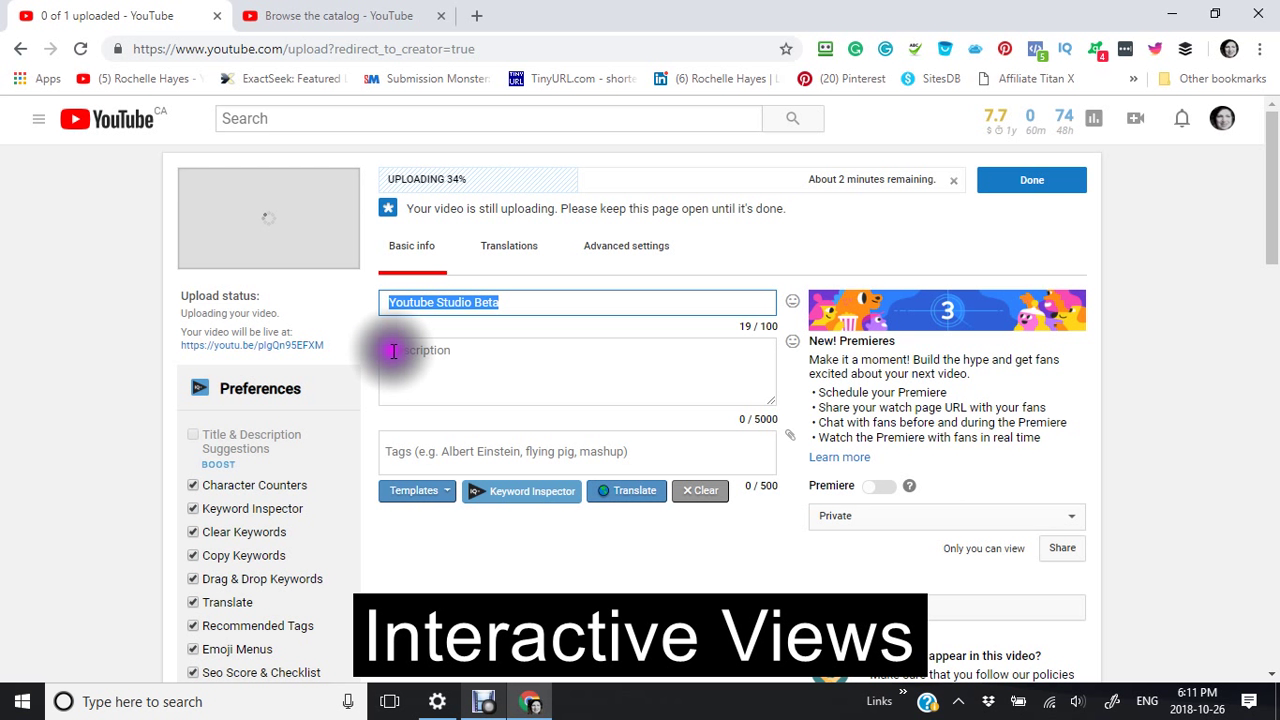
{"action": "left_click", "coordinate": [393, 351]}
{"action": "key", "text": "ctrl+v"}
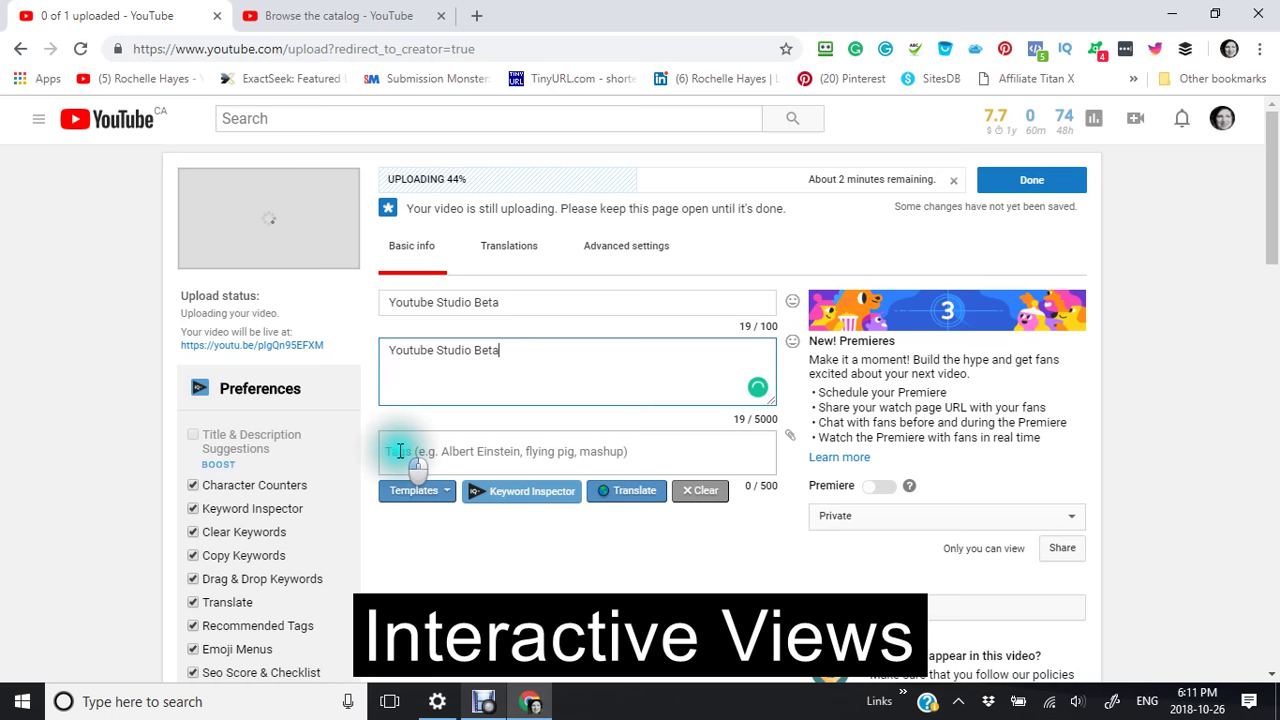
{"action": "left_click", "coordinate": [399, 451]}
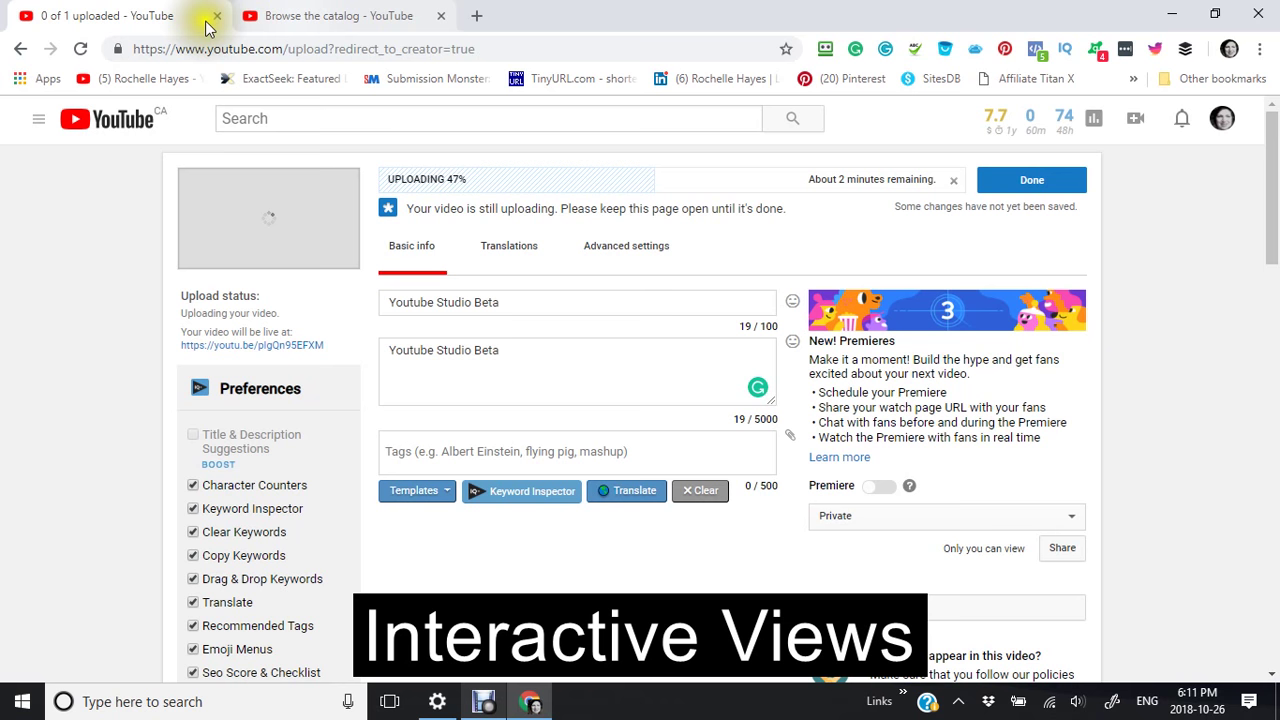
{"action": "left_click", "coordinate": [250, 20]}
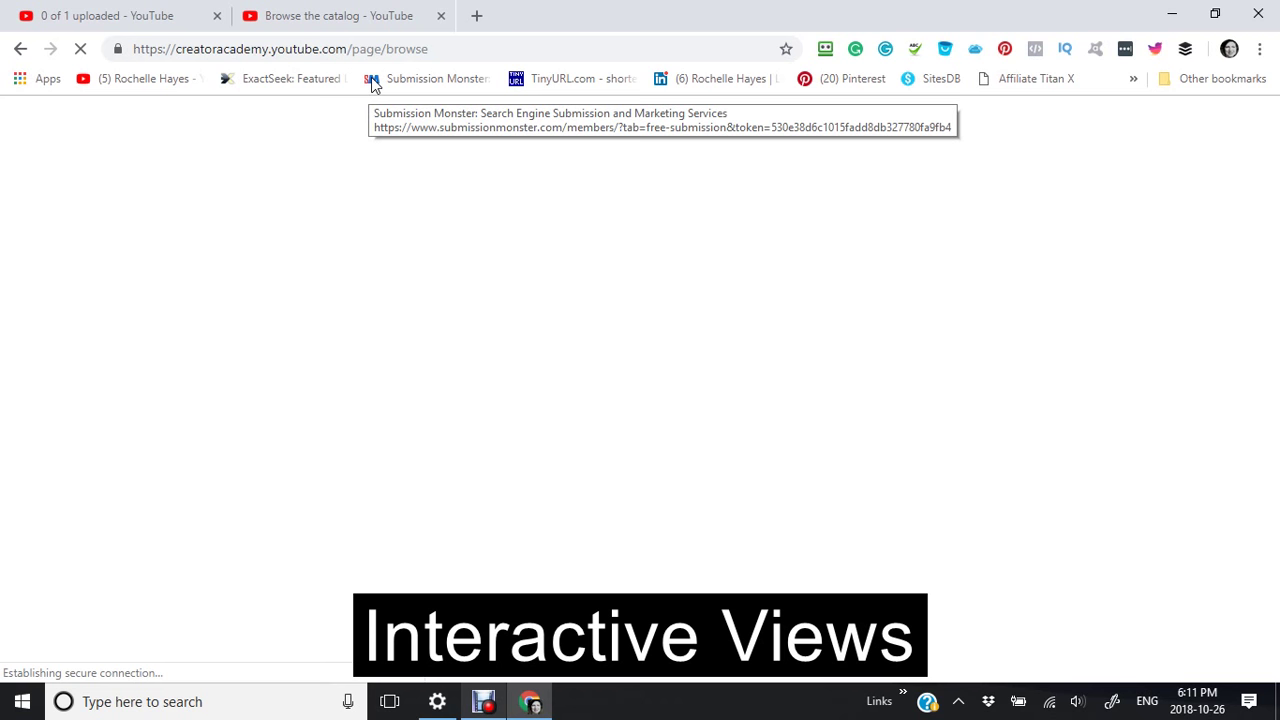
- Open the channel bookmark in a new tab and scroll to the Uploads and Created playlists rows
{"action": "left_click", "coordinate": [149, 78]}
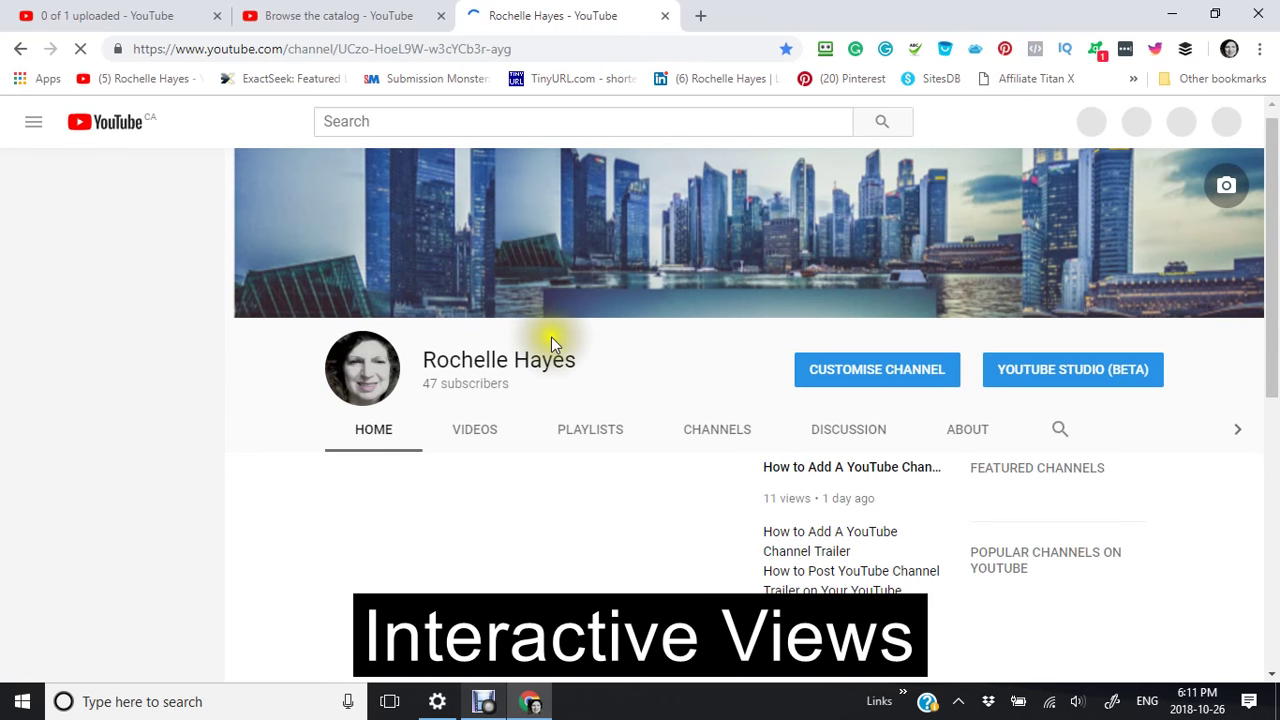
{"action": "scroll", "coordinate": [690, 400], "scroll_direction": "down", "scroll_amount": 4}
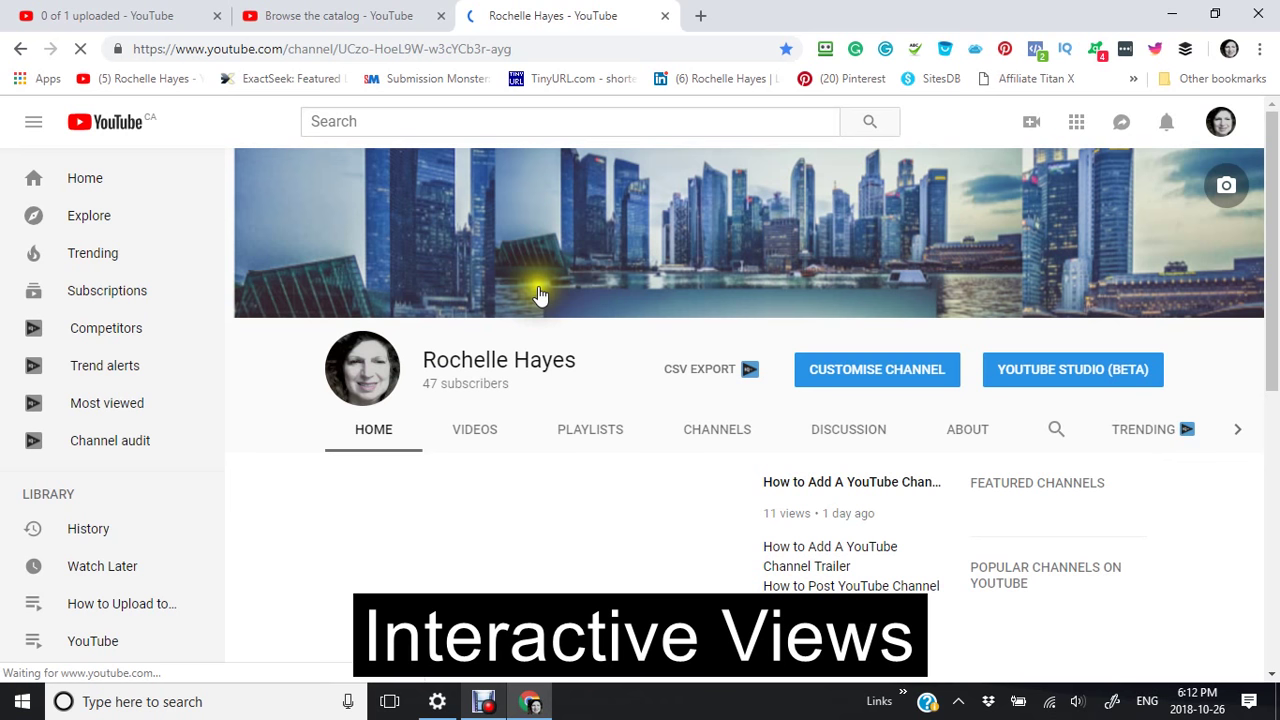
{"action": "scroll", "coordinate": [570, 320], "scroll_direction": "down", "scroll_amount": 5}
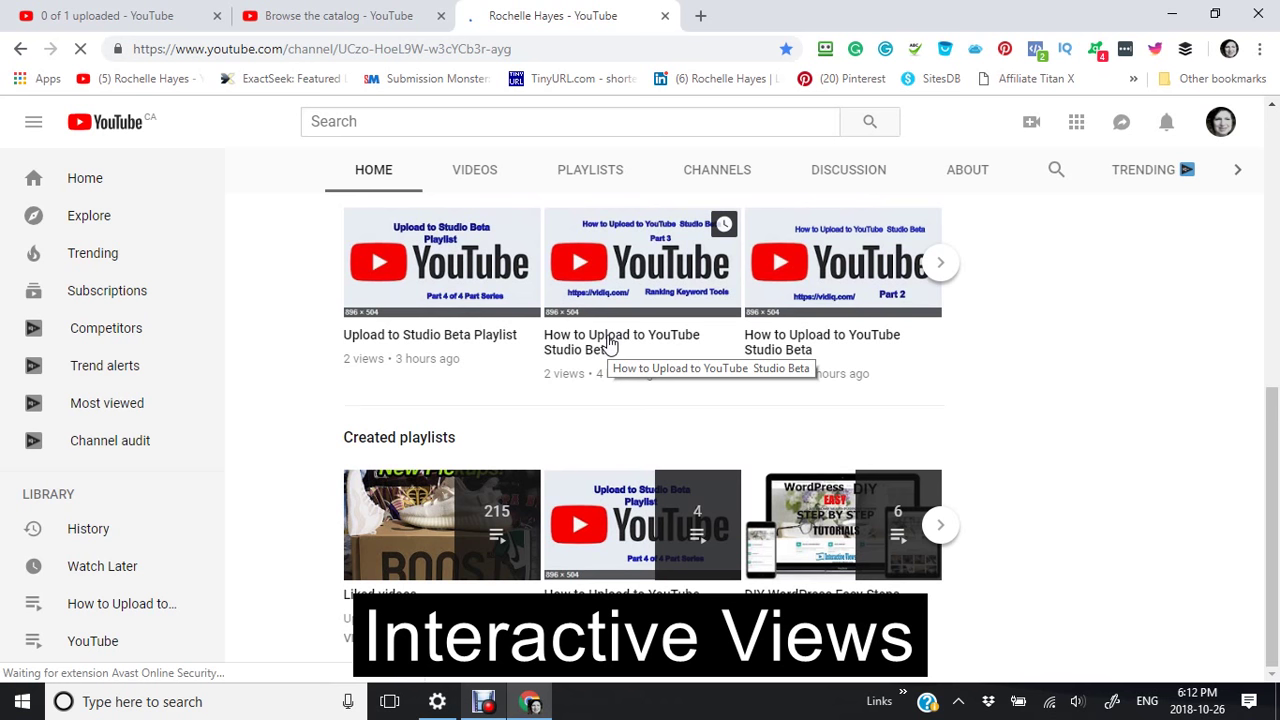
- Open the 'How to Upload to YouTube Studio Beta' video and look over its watch page
{"action": "left_click", "coordinate": [615, 342]}
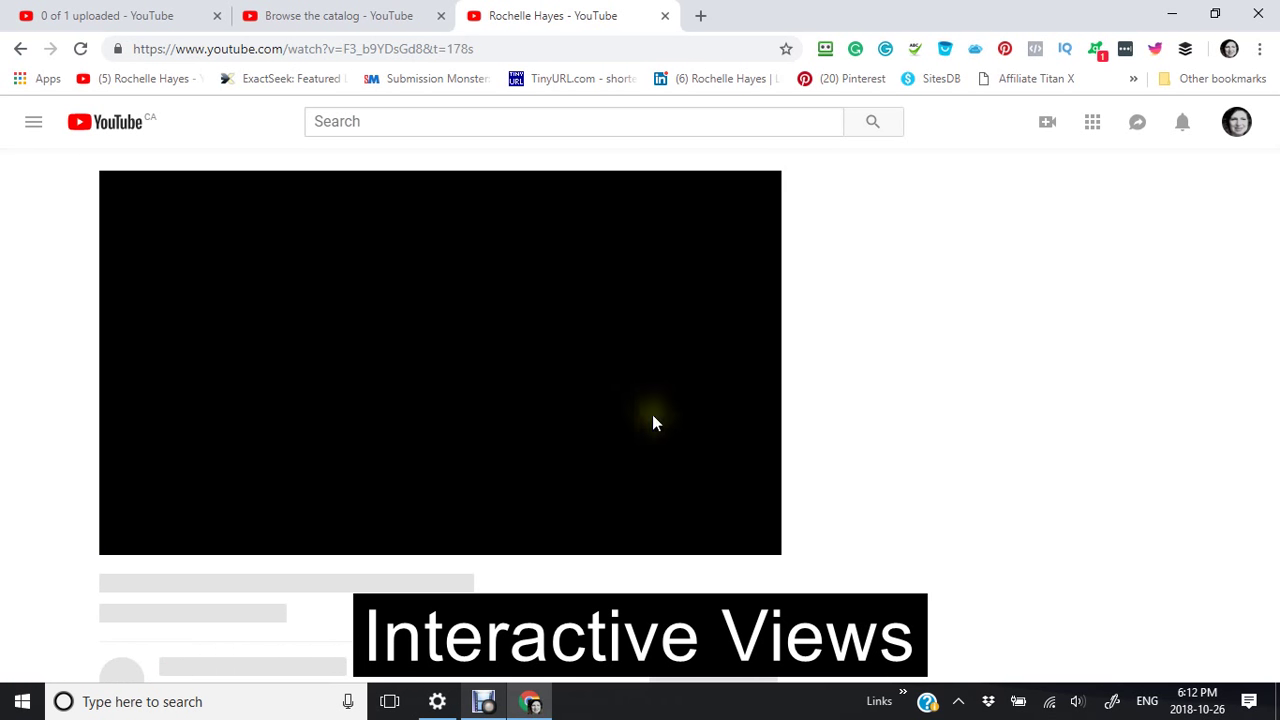
{"action": "scroll", "coordinate": [653, 424], "scroll_direction": "down", "scroll_amount": 5}
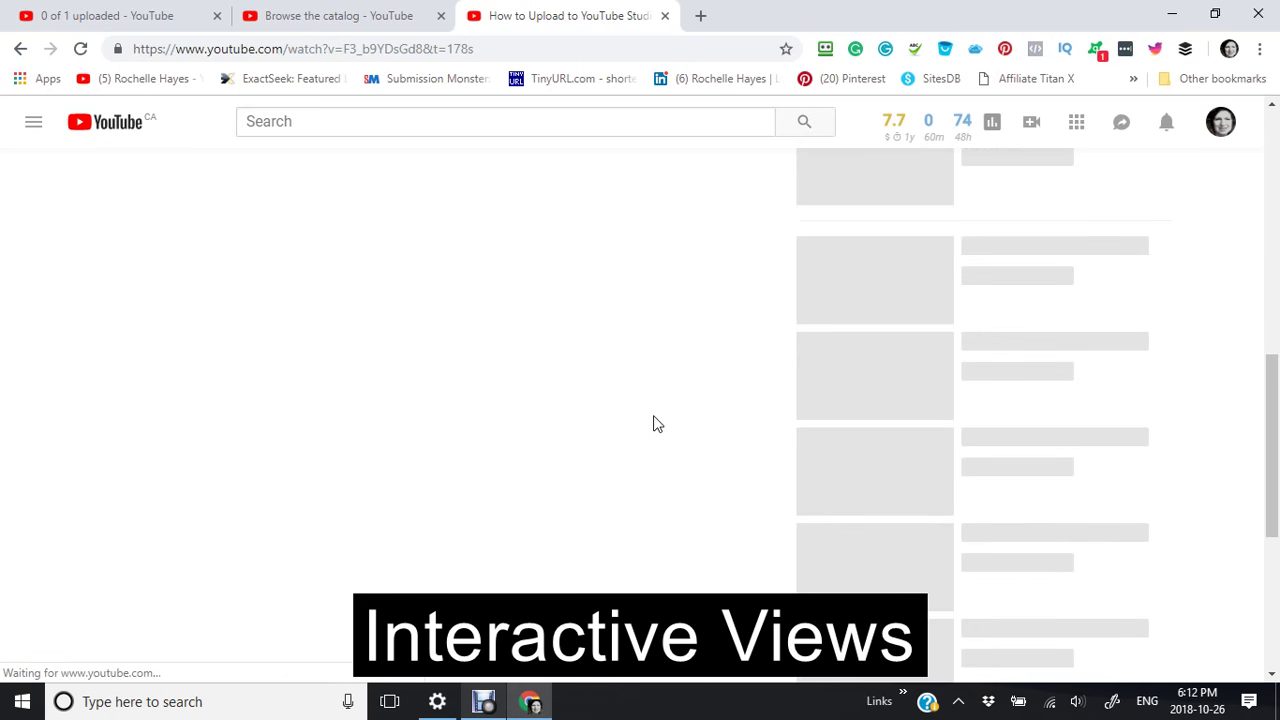
{"action": "scroll", "coordinate": [653, 424], "scroll_direction": "up", "scroll_amount": 3}
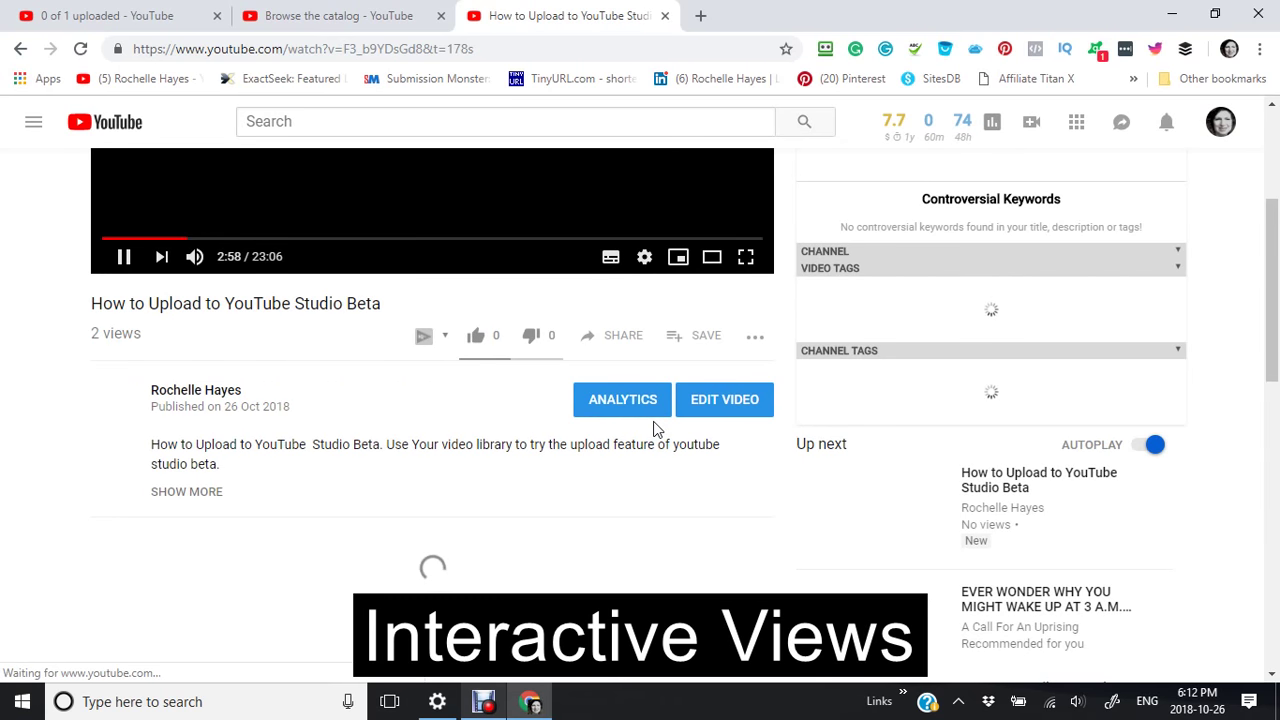
{"action": "scroll", "coordinate": [655, 428], "scroll_direction": "down", "scroll_amount": 2}
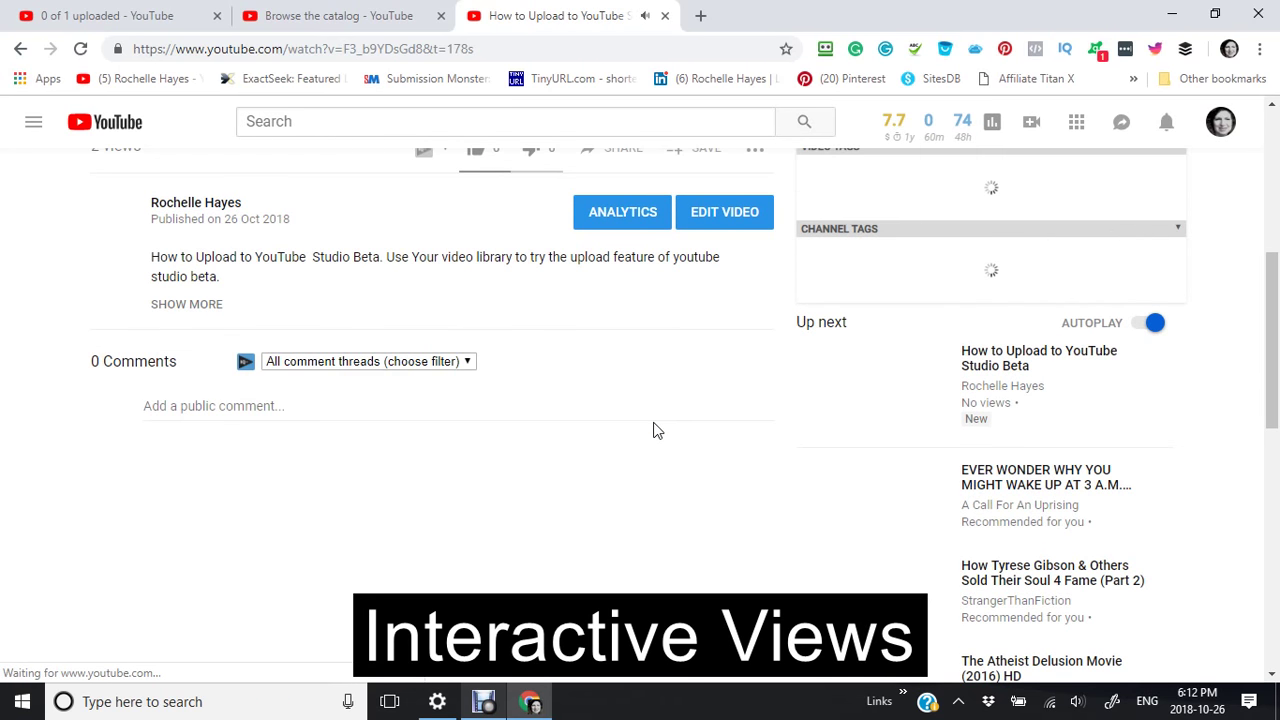
{"action": "scroll", "coordinate": [653, 430], "scroll_direction": "up", "scroll_amount": 5}
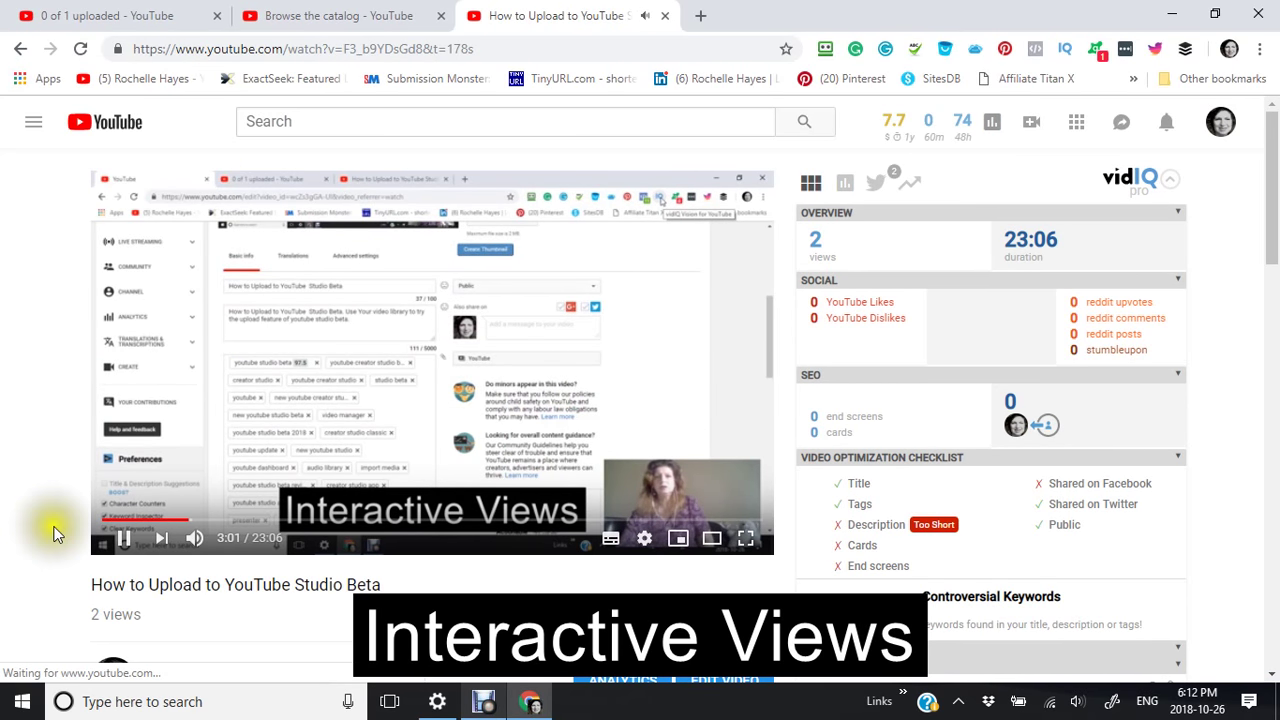
- Resume the video, copy its tags with vidIQ, and go back to the upload tab
{"action": "left_click", "coordinate": [125, 537]}
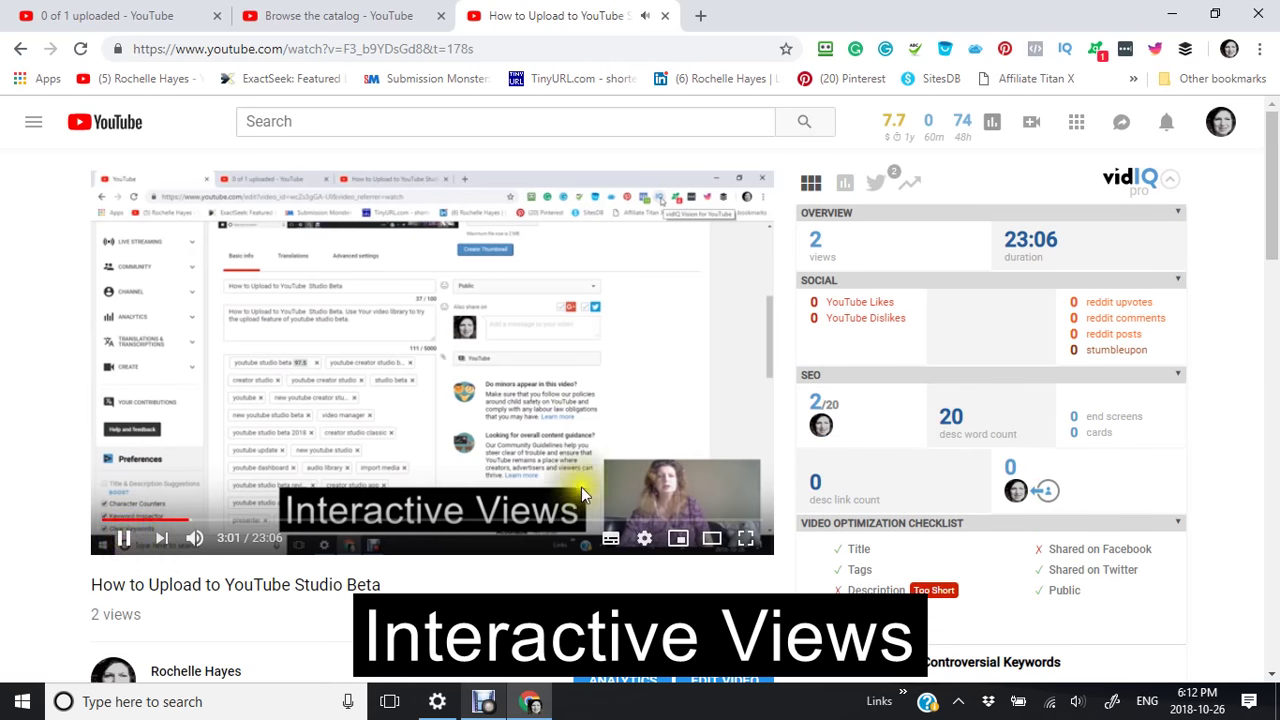
{"action": "scroll", "coordinate": [610, 500], "scroll_direction": "down", "scroll_amount": 4}
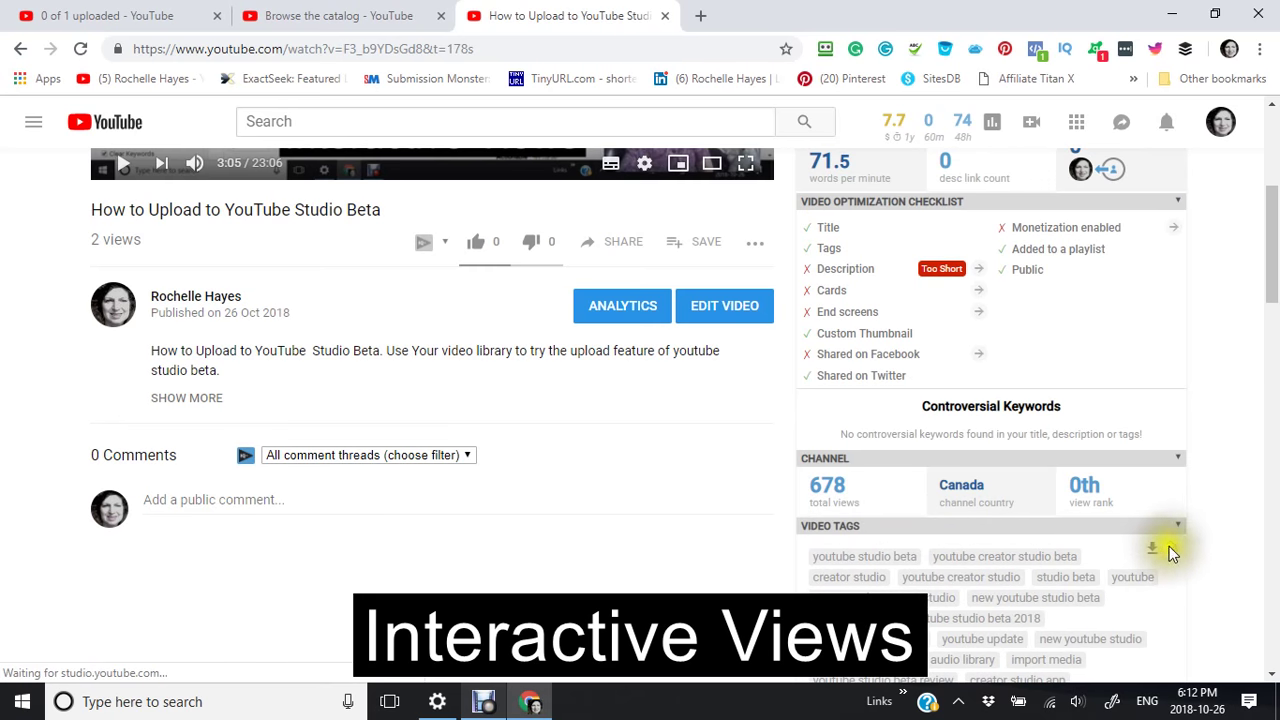
{"action": "left_click", "coordinate": [1171, 546]}
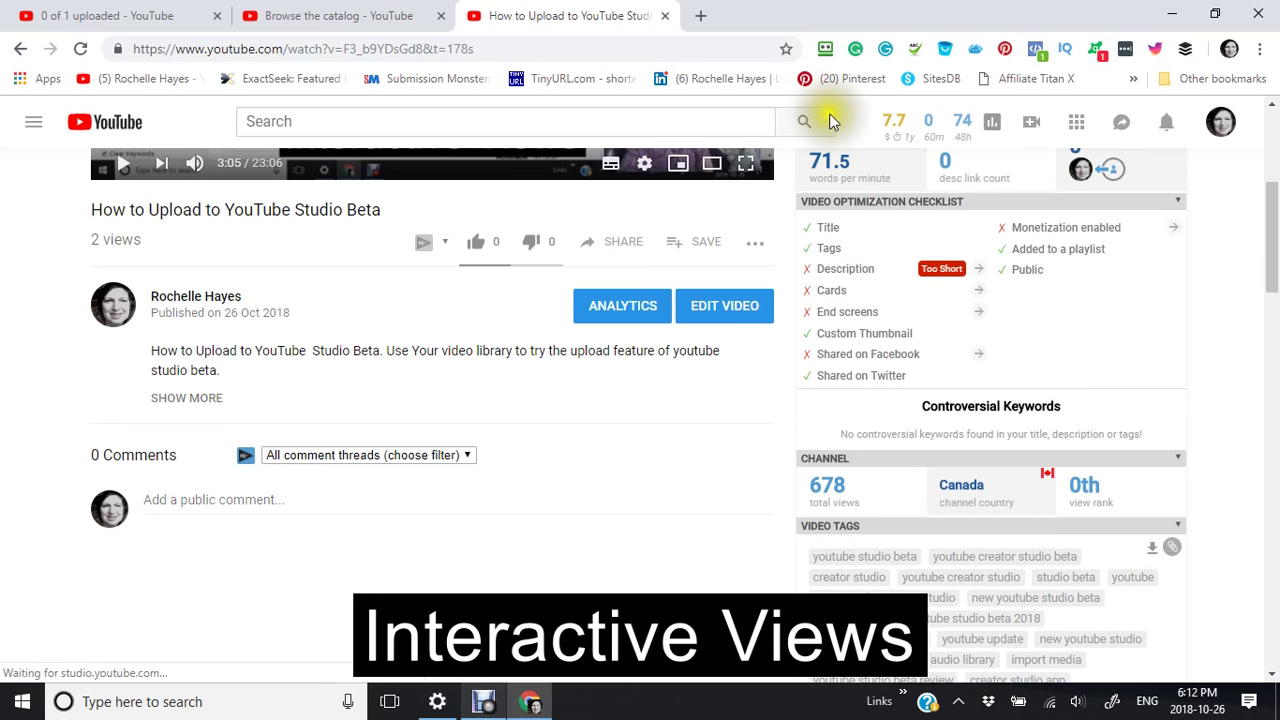
{"action": "left_click", "coordinate": [138, 22]}
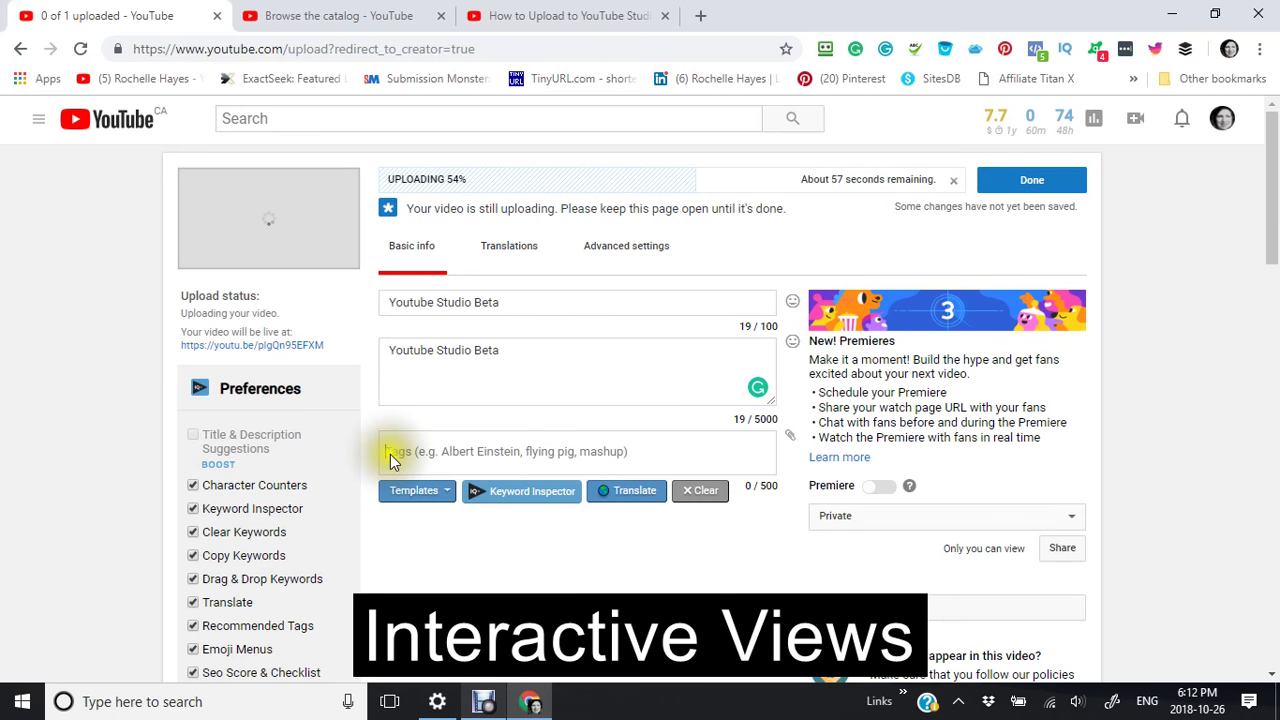
- Paste the copied YouTube Studio beta keywords into the Tags field as tag chips (475/500 characters)
{"action": "left_click", "coordinate": [390, 456]}
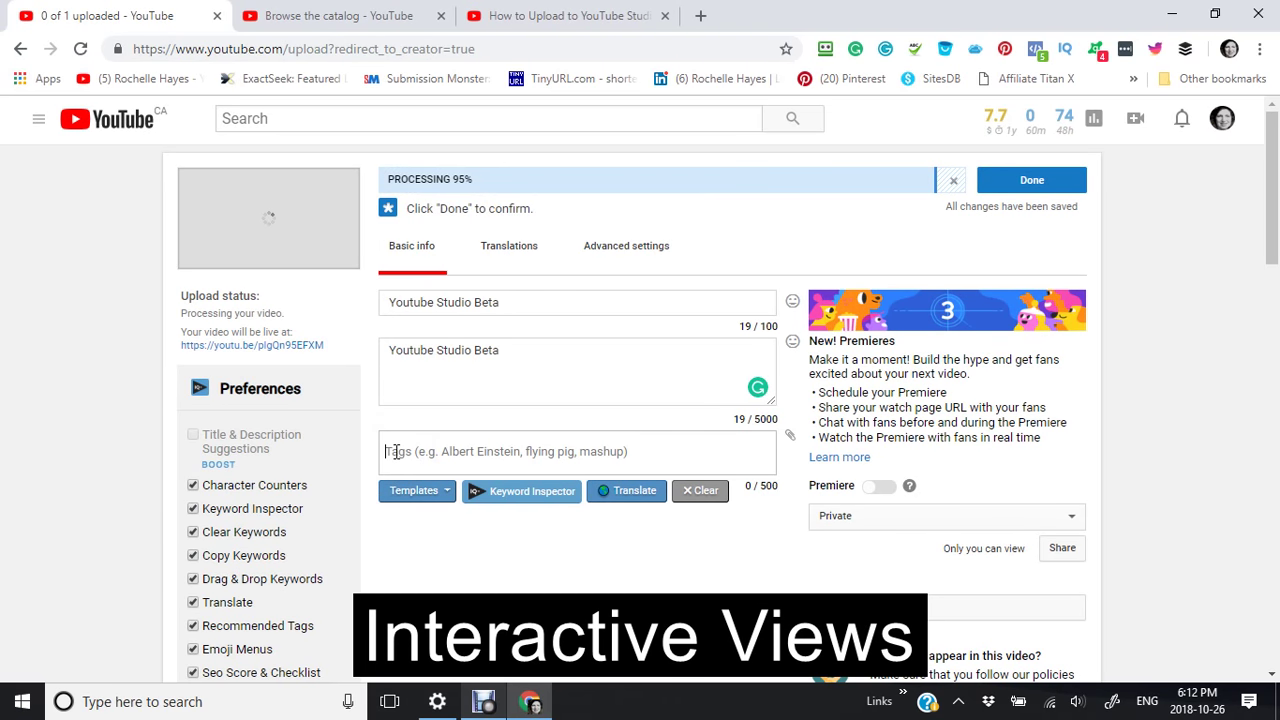
{"action": "right_click", "coordinate": [395, 456]}
{"action": "left_click", "coordinate": [437, 255]}
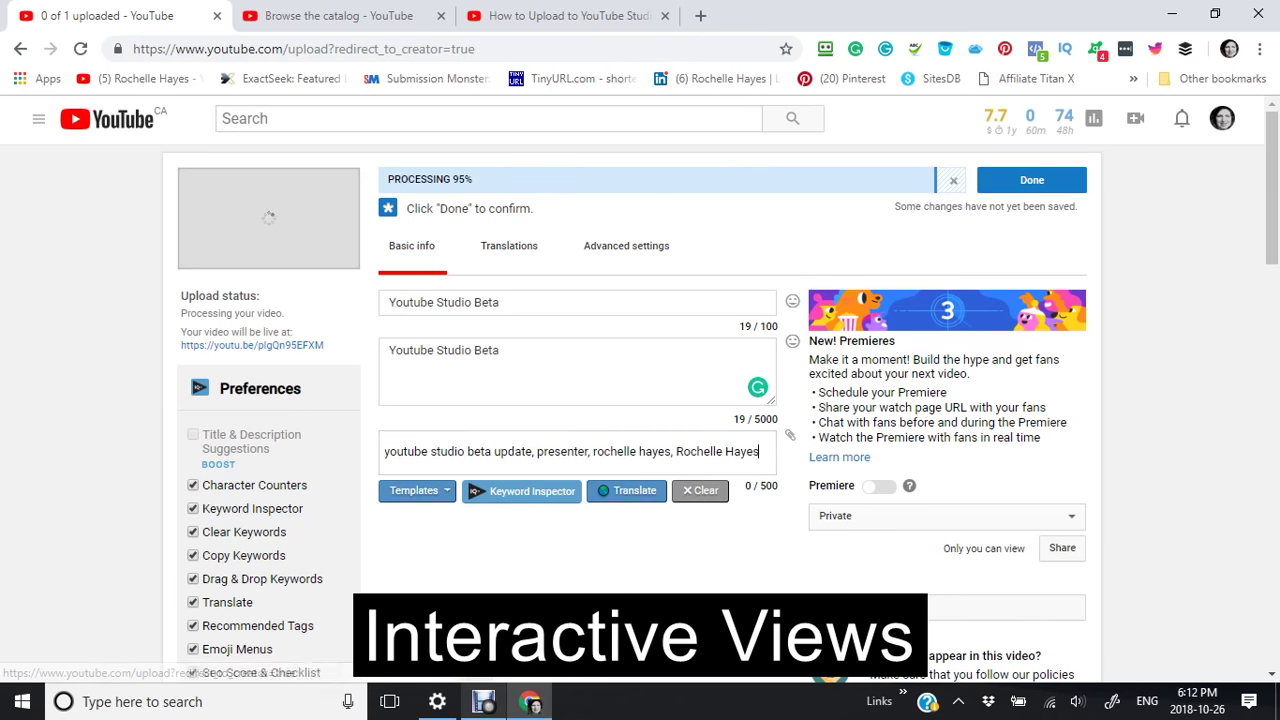
{"action": "key", "text": "Return"}
{"action": "scroll", "coordinate": [457, 585], "scroll_direction": "down", "scroll_amount": 3}
{"action": "scroll", "coordinate": [457, 585], "scroll_direction": "up", "scroll_amount": 3}
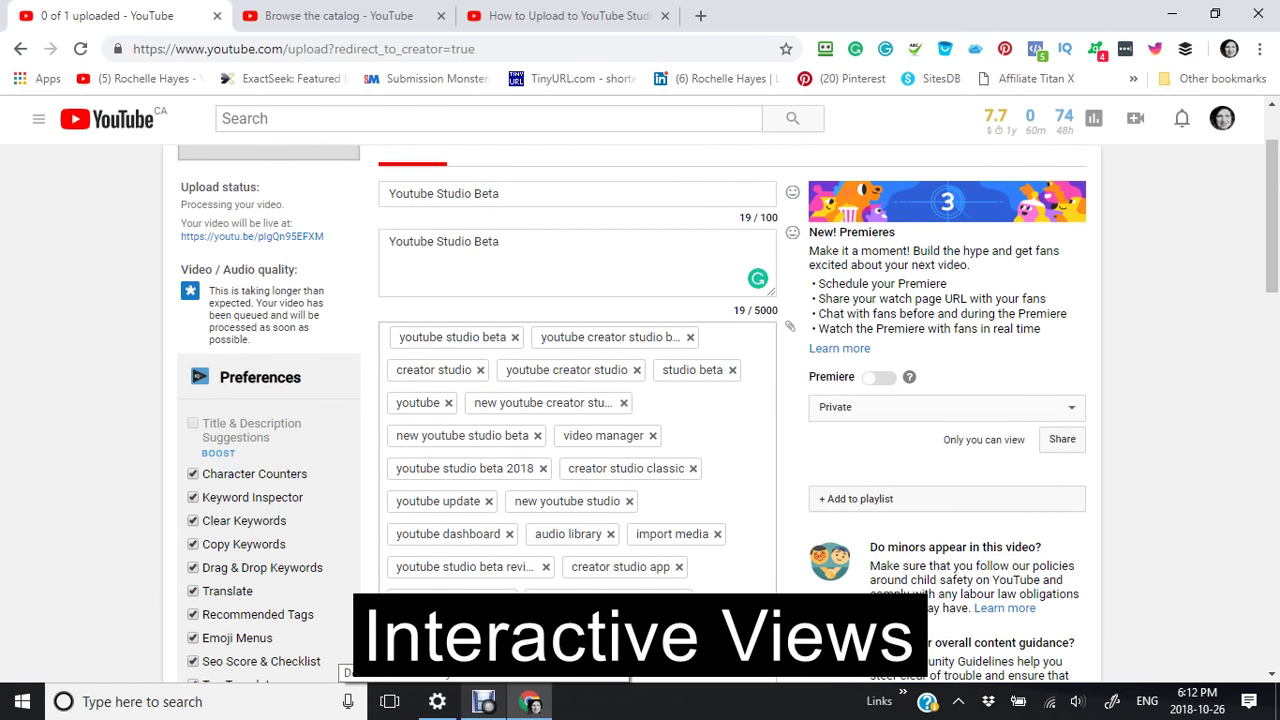
{"action": "scroll", "coordinate": [577, 450], "scroll_direction": "up", "scroll_amount": 1}
{"action": "scroll", "coordinate": [577, 450], "scroll_direction": "down", "scroll_amount": 5}
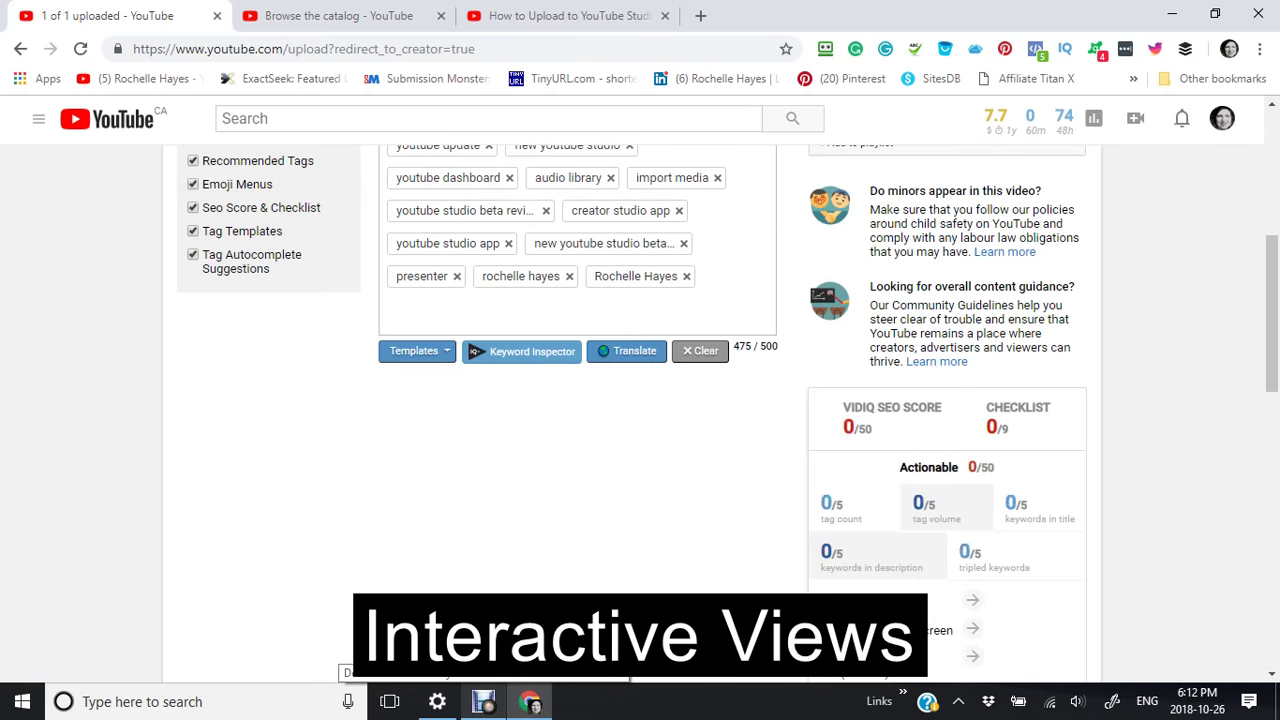
{"action": "scroll", "coordinate": [577, 450], "scroll_direction": "up", "scroll_amount": 5}
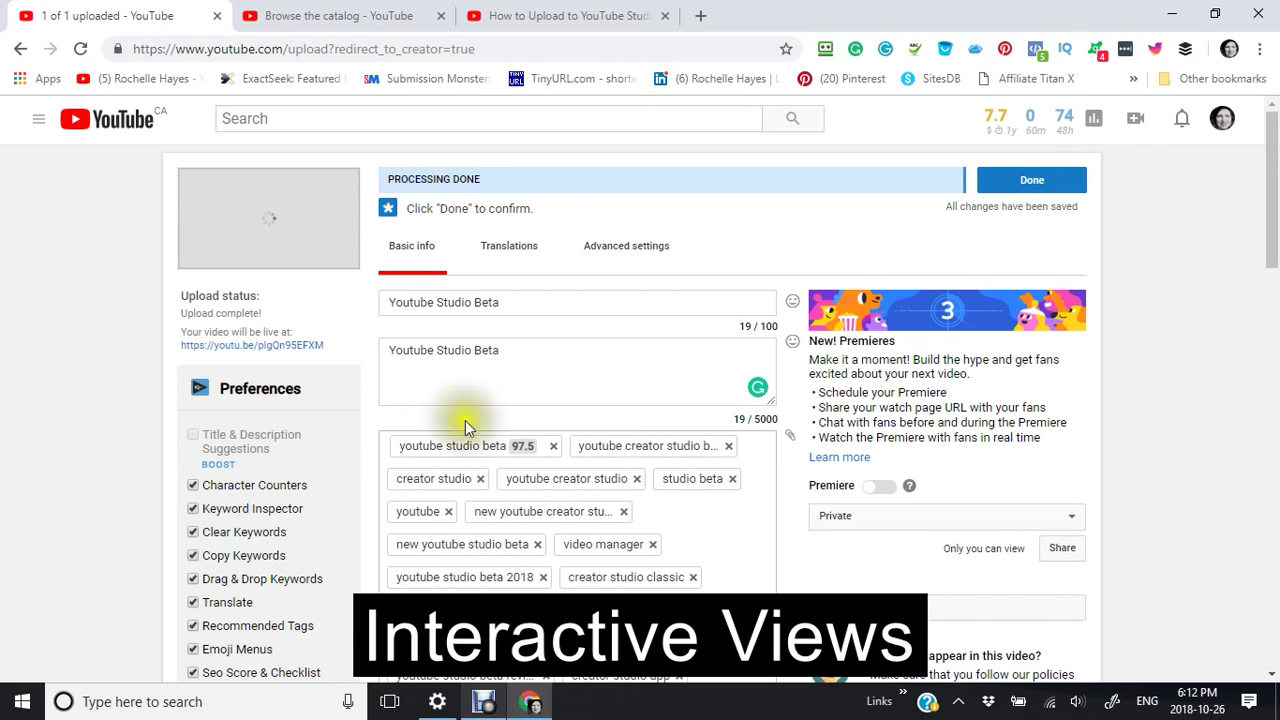
- Switch to the video's Advanced settings
{"action": "left_click", "coordinate": [678, 258]}
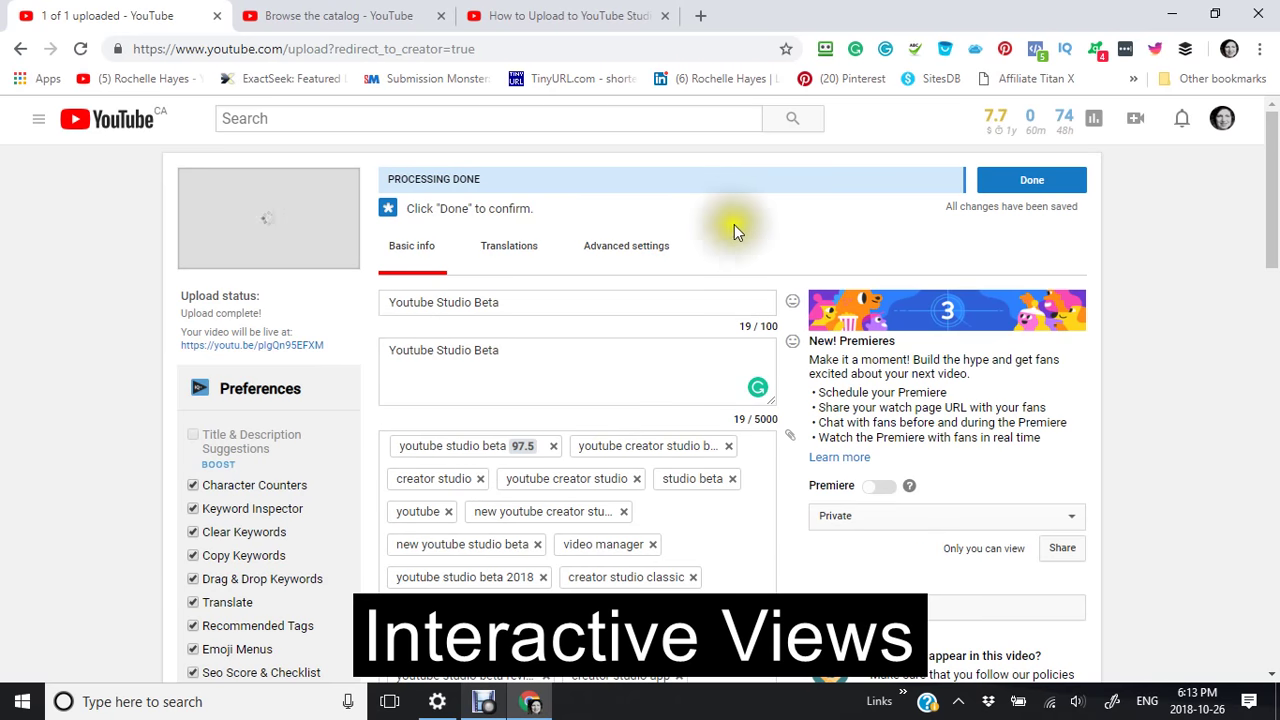
{"action": "scroll", "coordinate": [750, 236], "scroll_direction": "down", "scroll_amount": 1}
{"action": "left_click", "coordinate": [670, 163]}
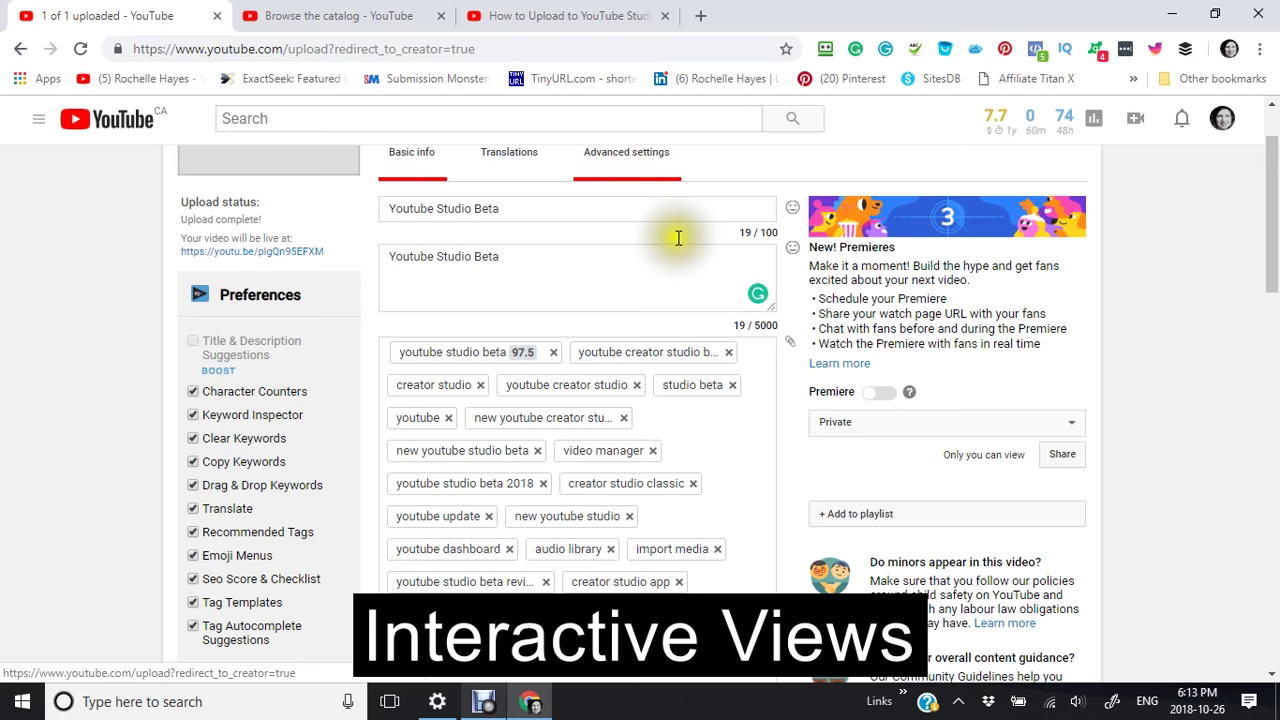
- Set the licence to Creative Commons - Attribution and the recording date to today, 26 October 2018
{"action": "left_click", "coordinate": [620, 155]}
{"action": "left_click", "coordinate": [628, 168]}
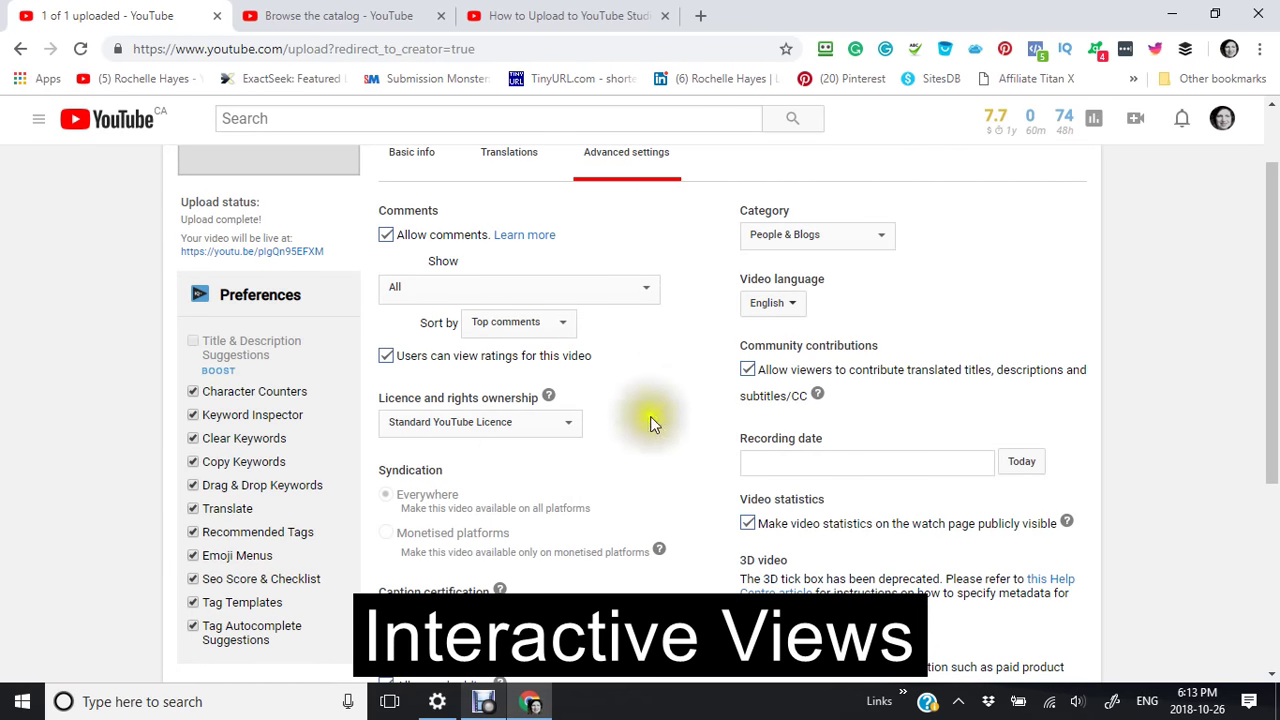
{"action": "left_click", "coordinate": [572, 424]}
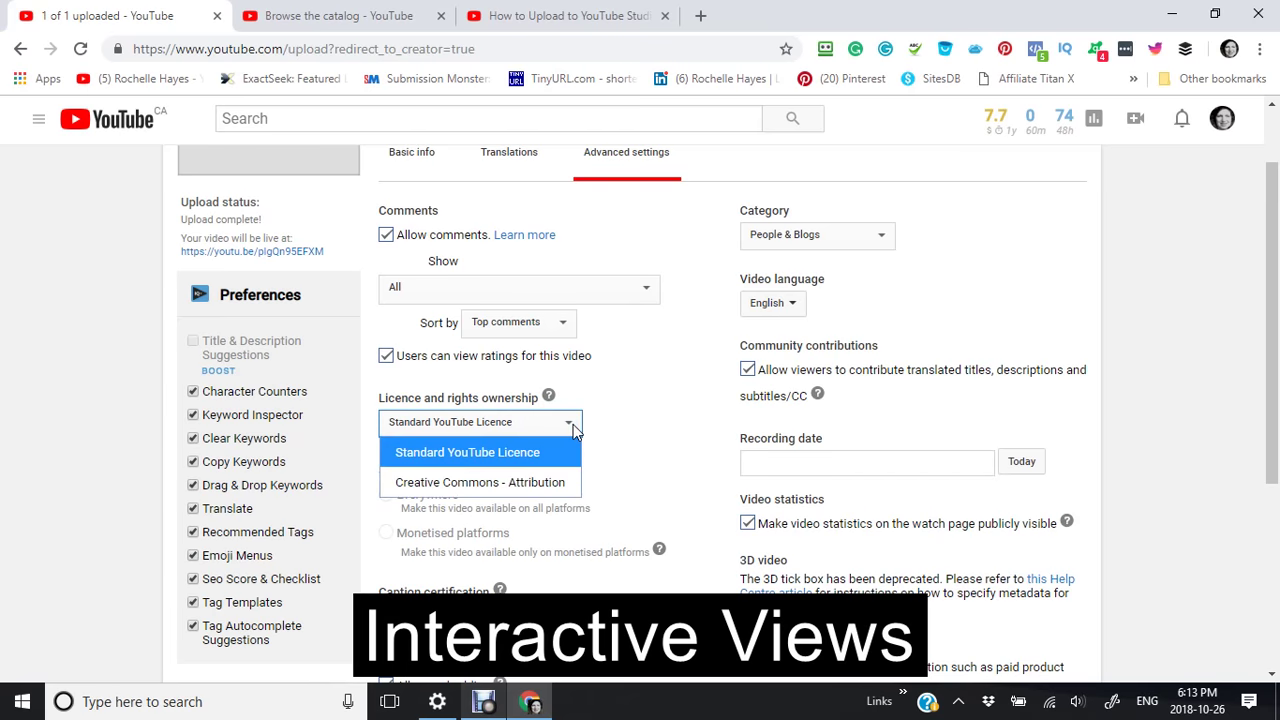
{"action": "left_click", "coordinate": [547, 490]}
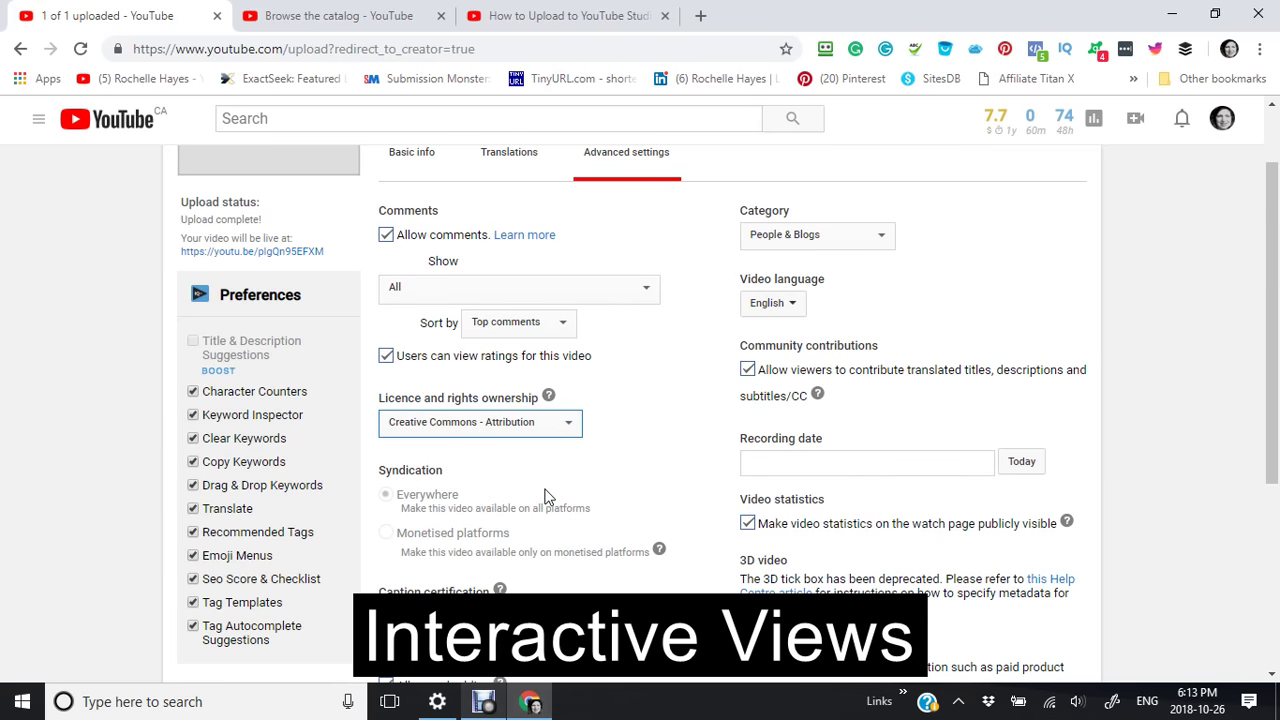
{"action": "scroll", "coordinate": [651, 443], "scroll_direction": "down", "scroll_amount": 2}
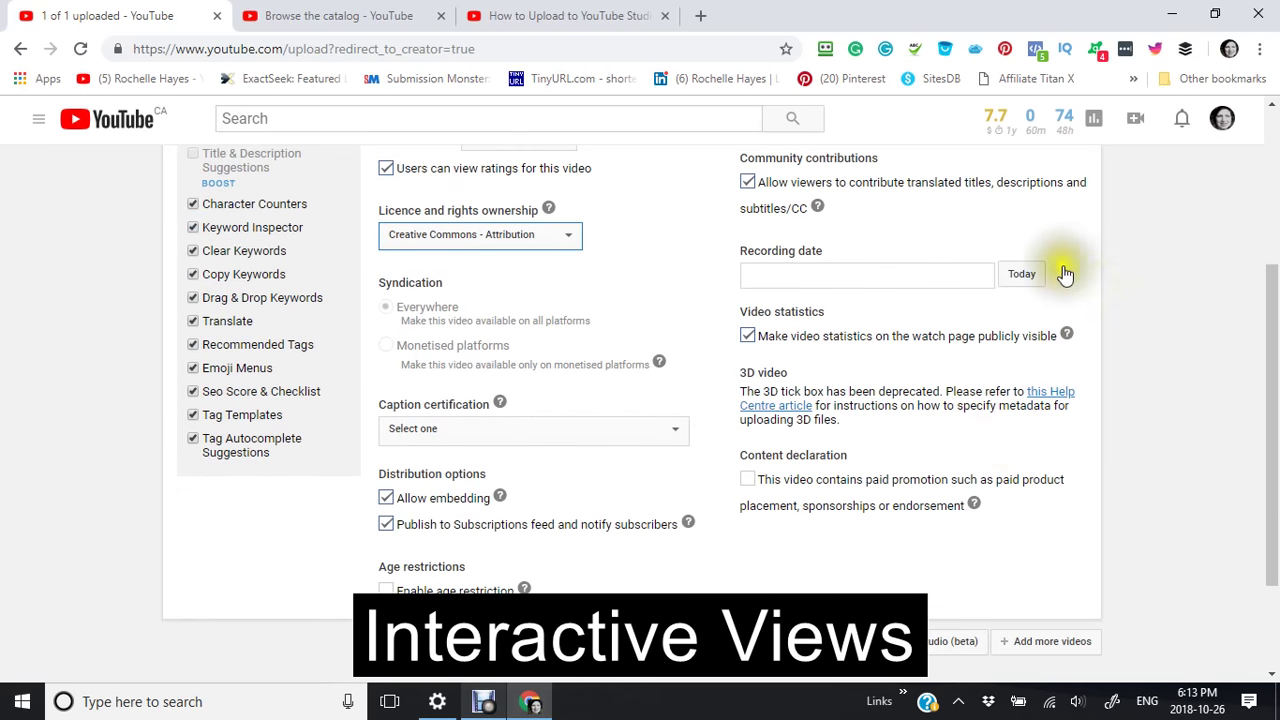
{"action": "left_click", "coordinate": [1020, 284]}
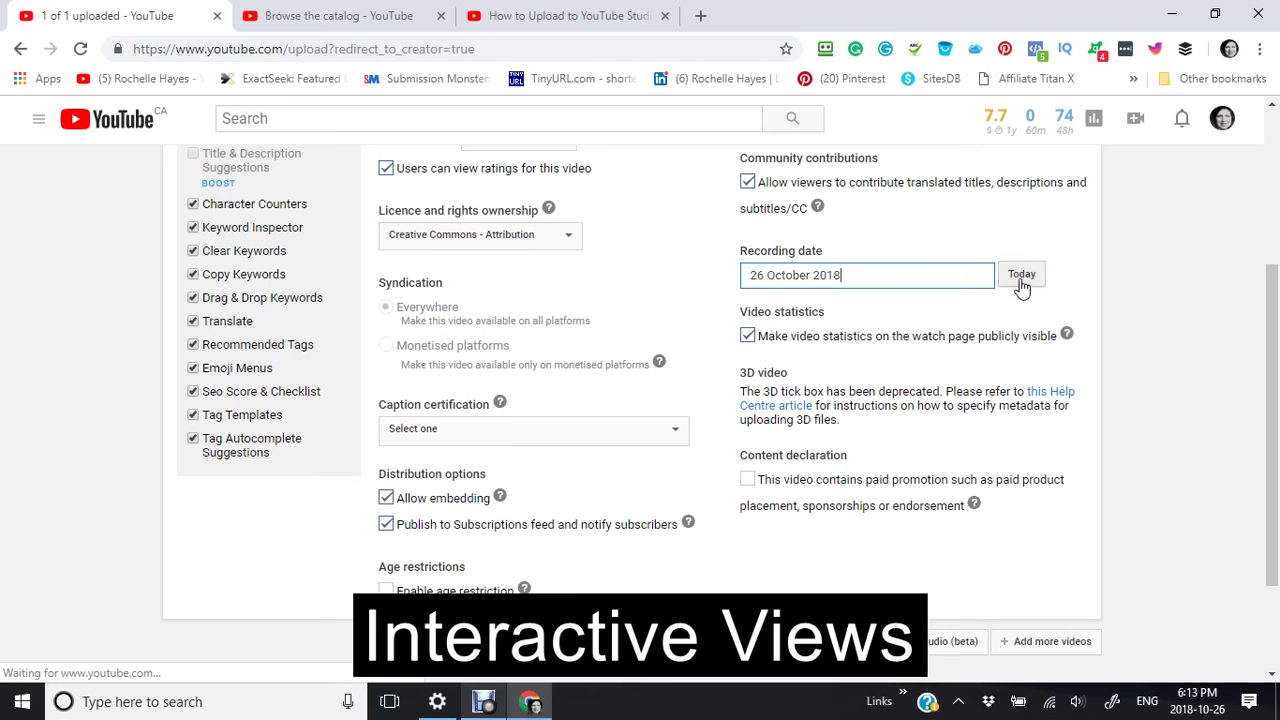
- Certify that the content has never aired on US television, then review the advanced settings
{"action": "scroll", "coordinate": [599, 364], "scroll_direction": "down", "scroll_amount": 1}
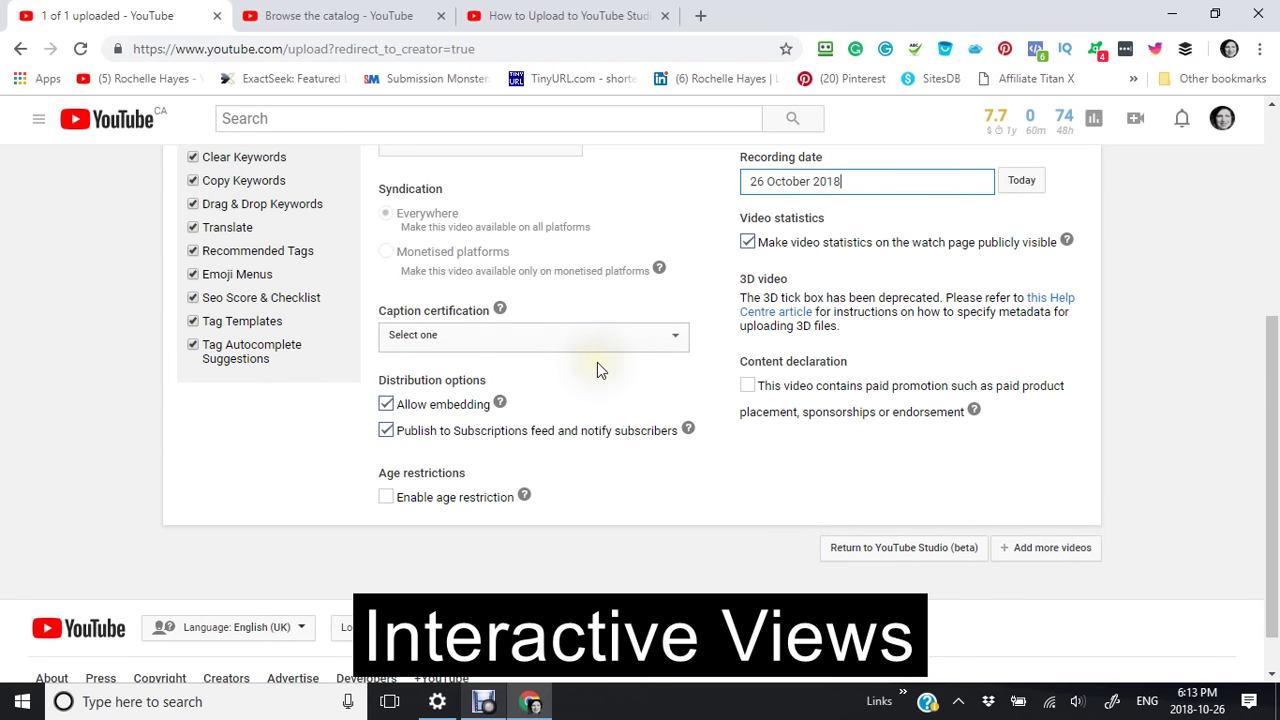
{"action": "scroll", "coordinate": [597, 362], "scroll_direction": "up", "scroll_amount": 3}
{"action": "scroll", "coordinate": [596, 362], "scroll_direction": "down", "scroll_amount": 2}
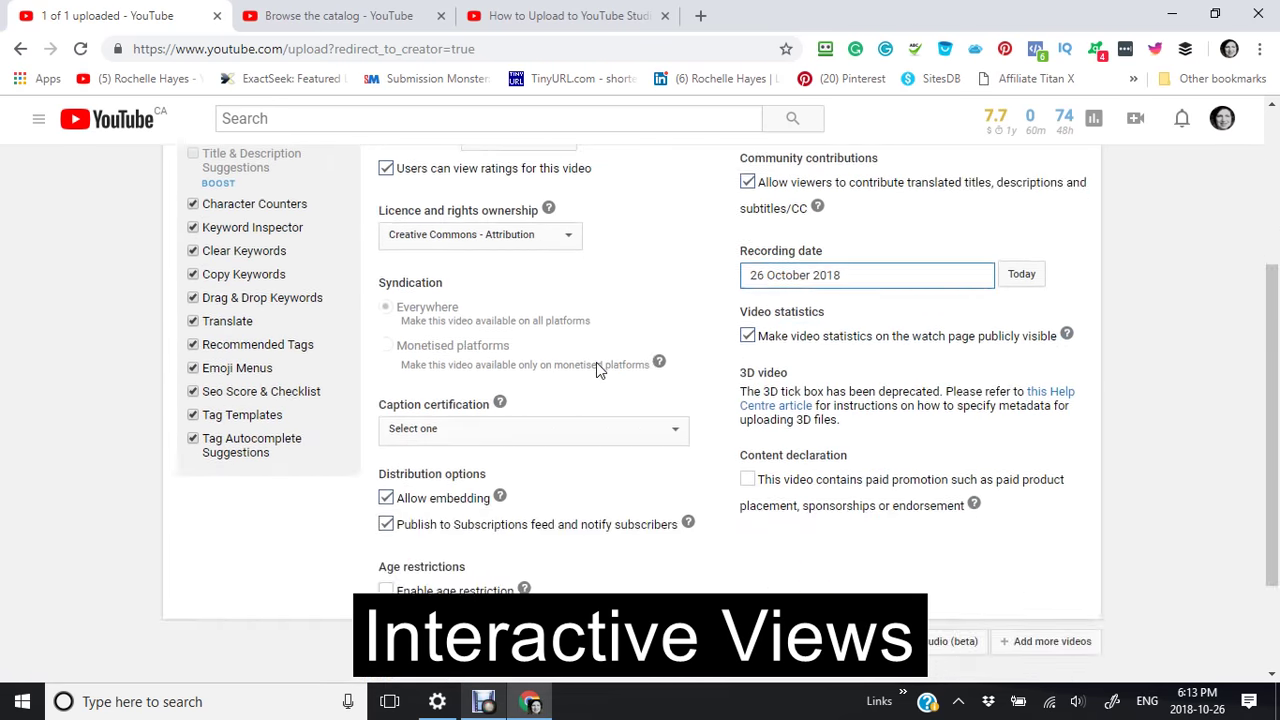
{"action": "left_click", "coordinate": [676, 432]}
{"action": "left_click", "coordinate": [601, 488]}
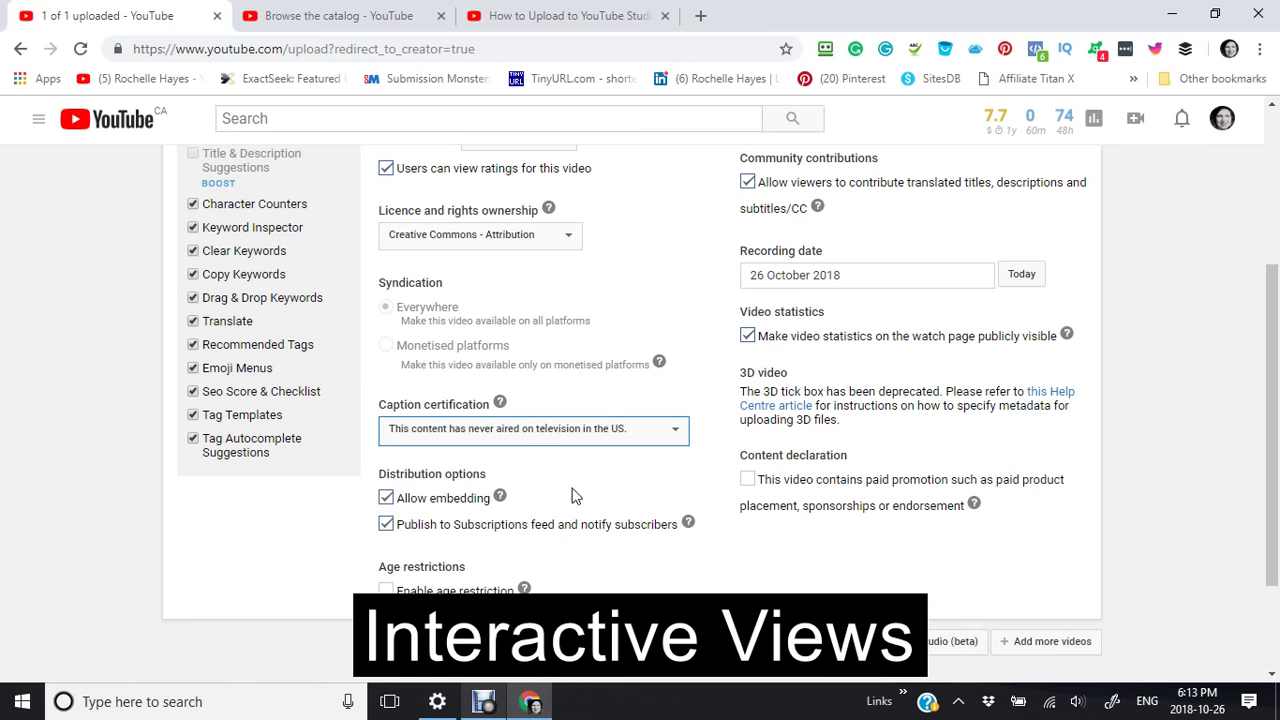
{"action": "scroll", "coordinate": [668, 324], "scroll_direction": "up", "scroll_amount": 1}
{"action": "scroll", "coordinate": [668, 324], "scroll_direction": "up", "scroll_amount": 3}
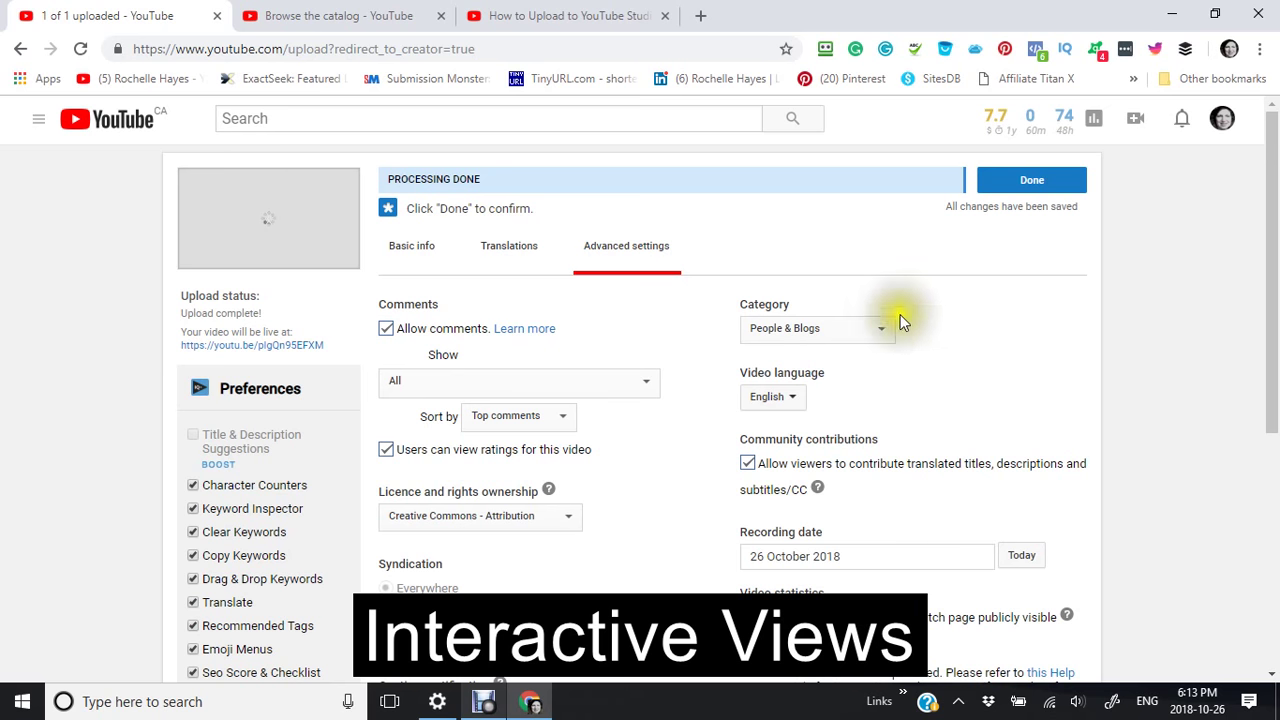
{"action": "scroll", "coordinate": [838, 254], "scroll_direction": "down", "scroll_amount": 4}
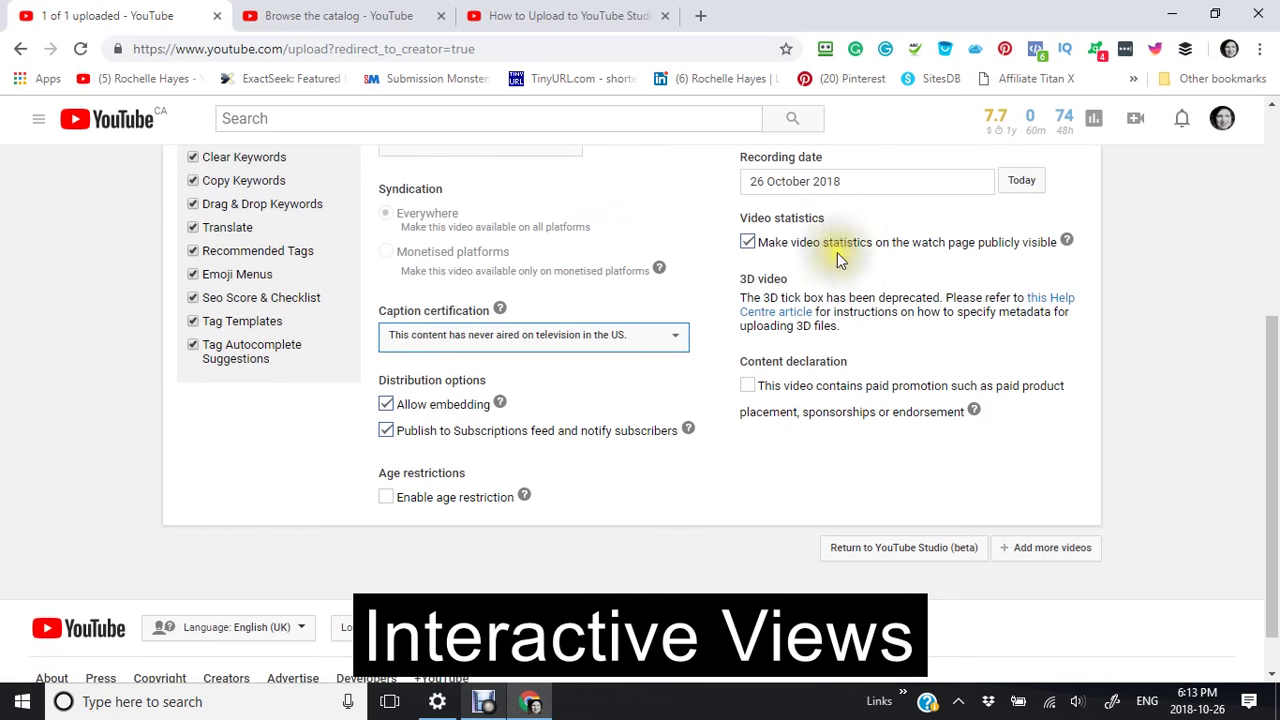
{"action": "scroll", "coordinate": [838, 258], "scroll_direction": "up", "scroll_amount": 4}
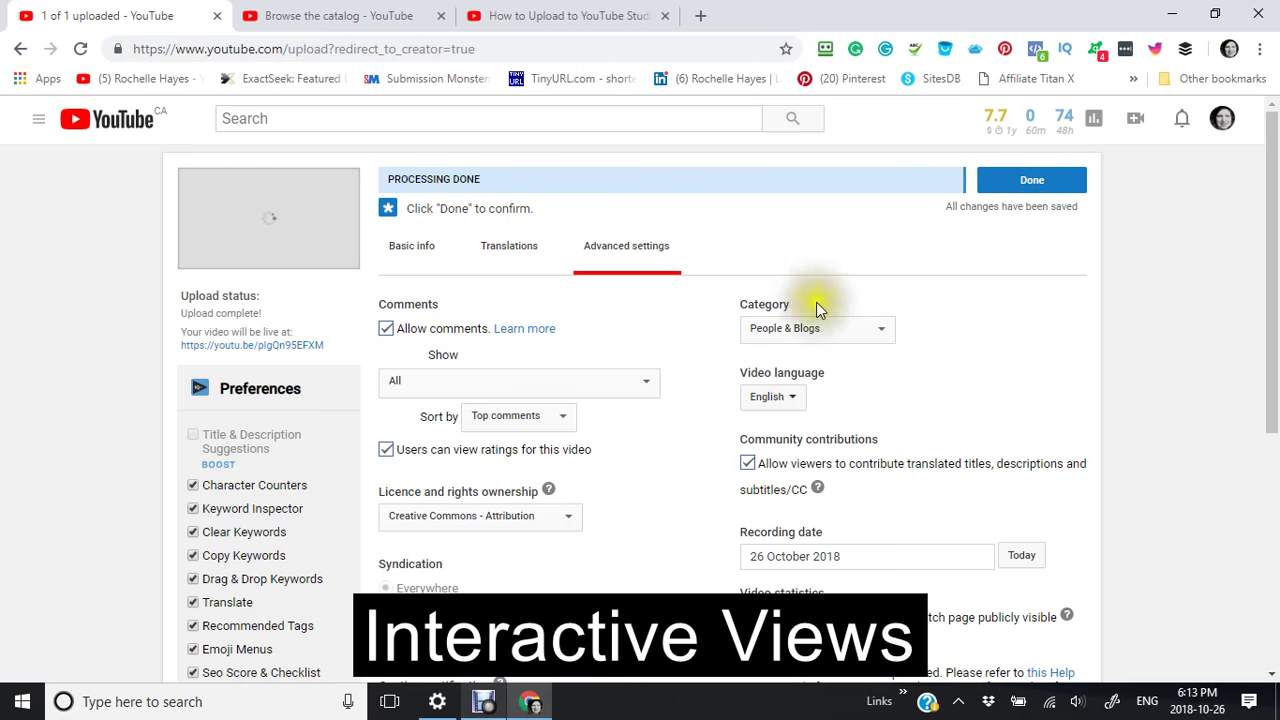
{"action": "scroll", "coordinate": [697, 357], "scroll_direction": "down", "scroll_amount": 1}
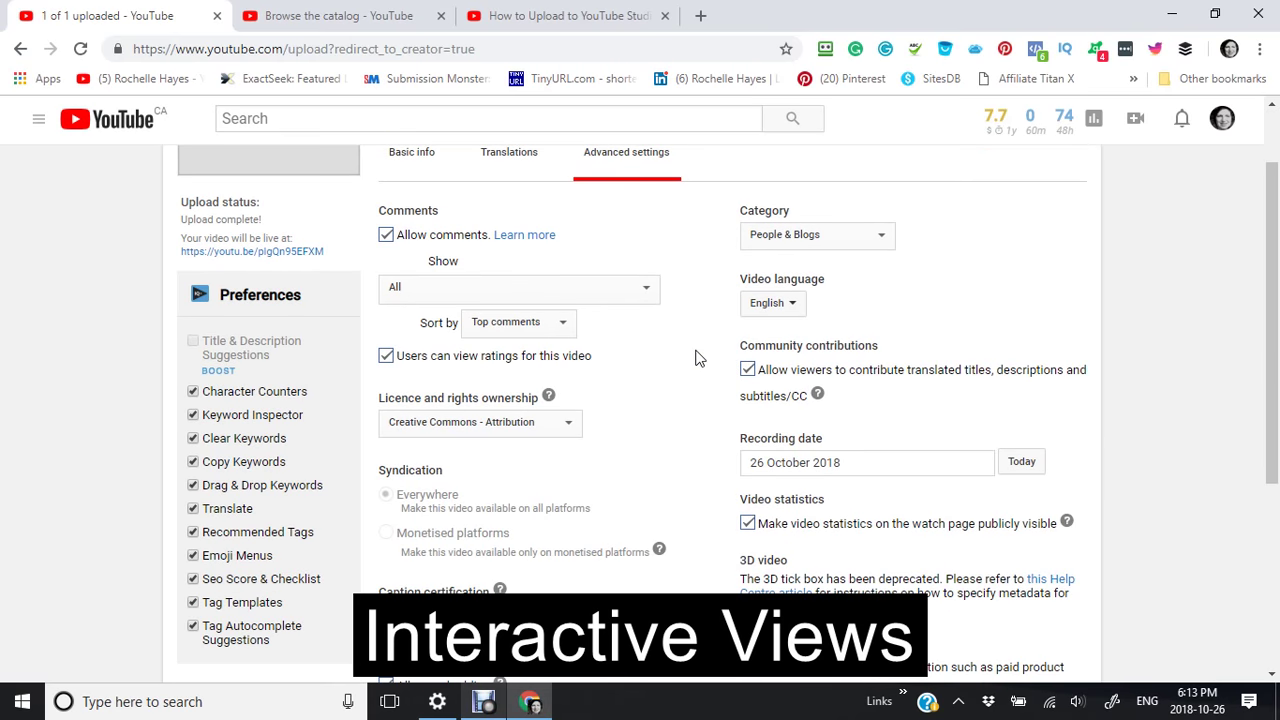
{"action": "scroll", "coordinate": [697, 357], "scroll_direction": "up", "scroll_amount": 1}
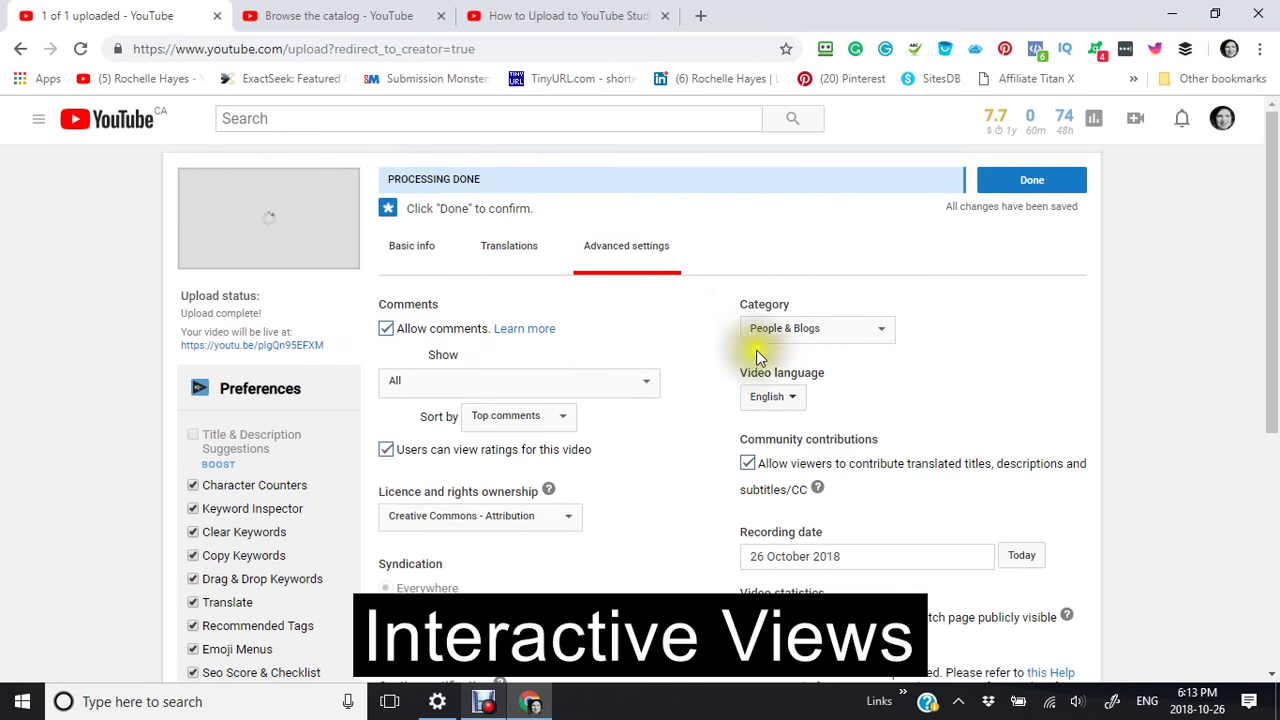
- Mark the upload Done and return to the dashboard showing the Upload to Studio Beta Playlist video
{"action": "left_click", "coordinate": [1041, 190]}
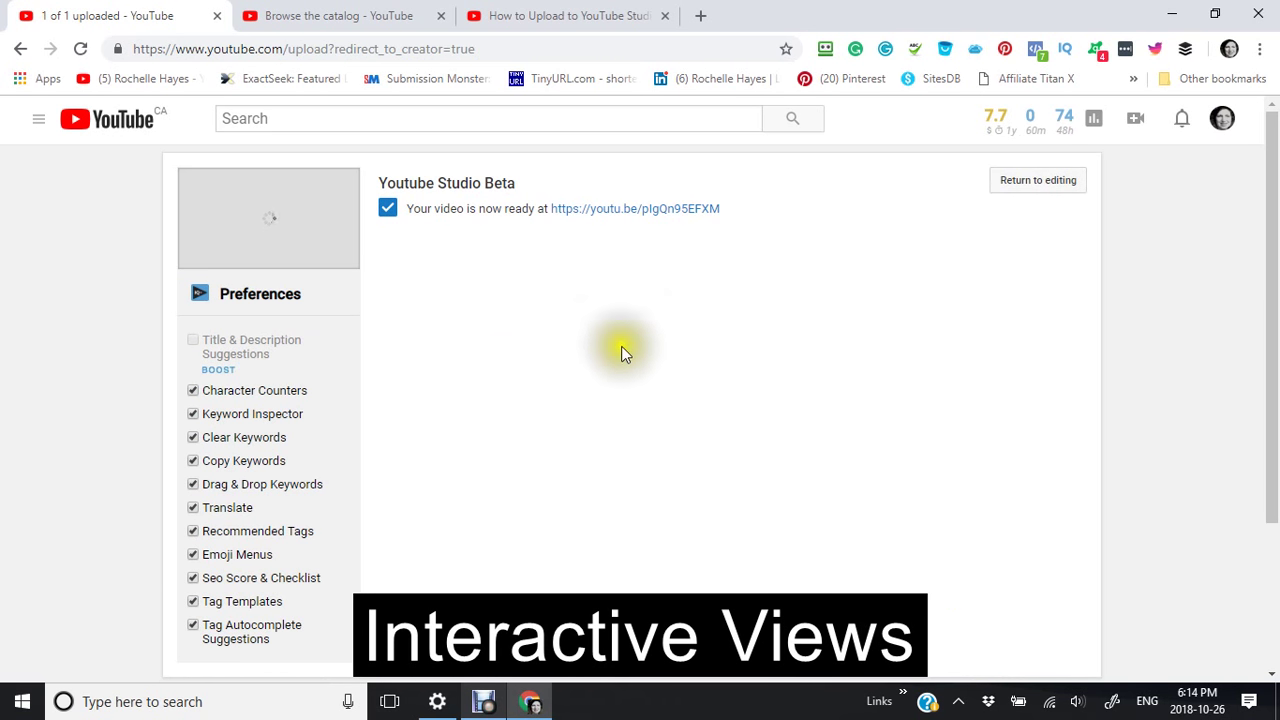
{"action": "scroll", "coordinate": [620, 360], "scroll_direction": "down", "scroll_amount": 3}
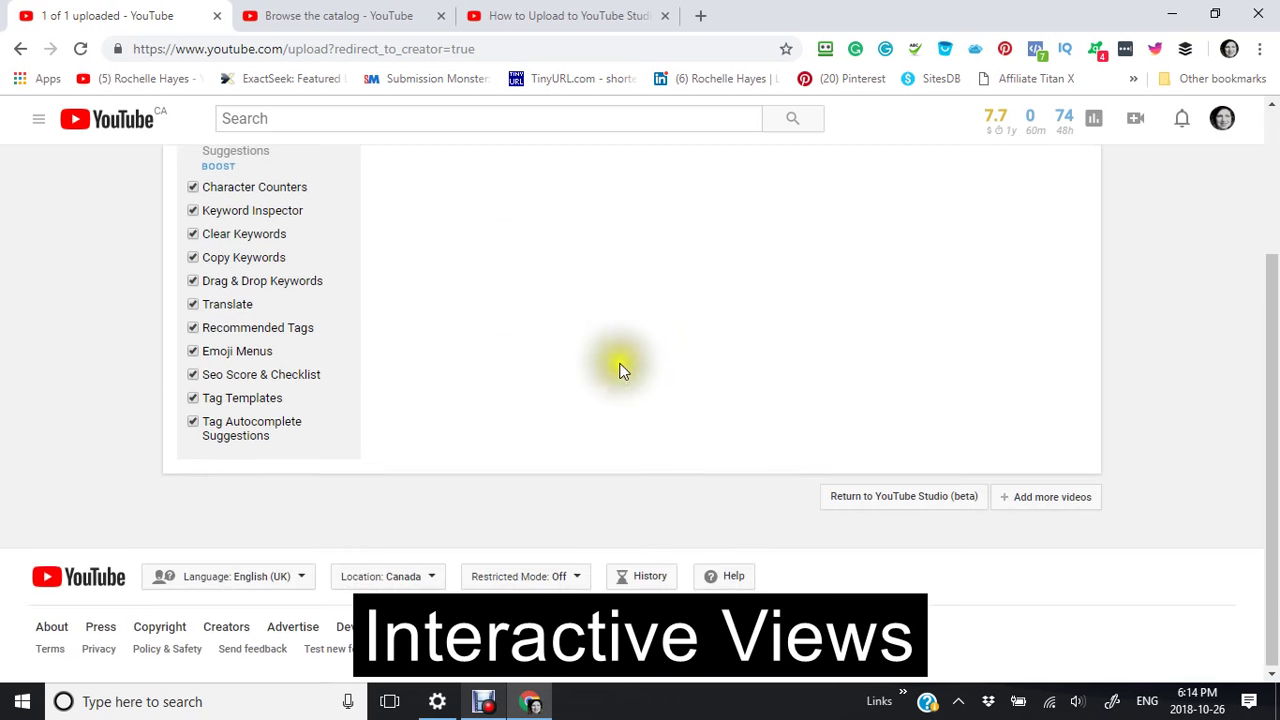
{"action": "left_click", "coordinate": [890, 500]}
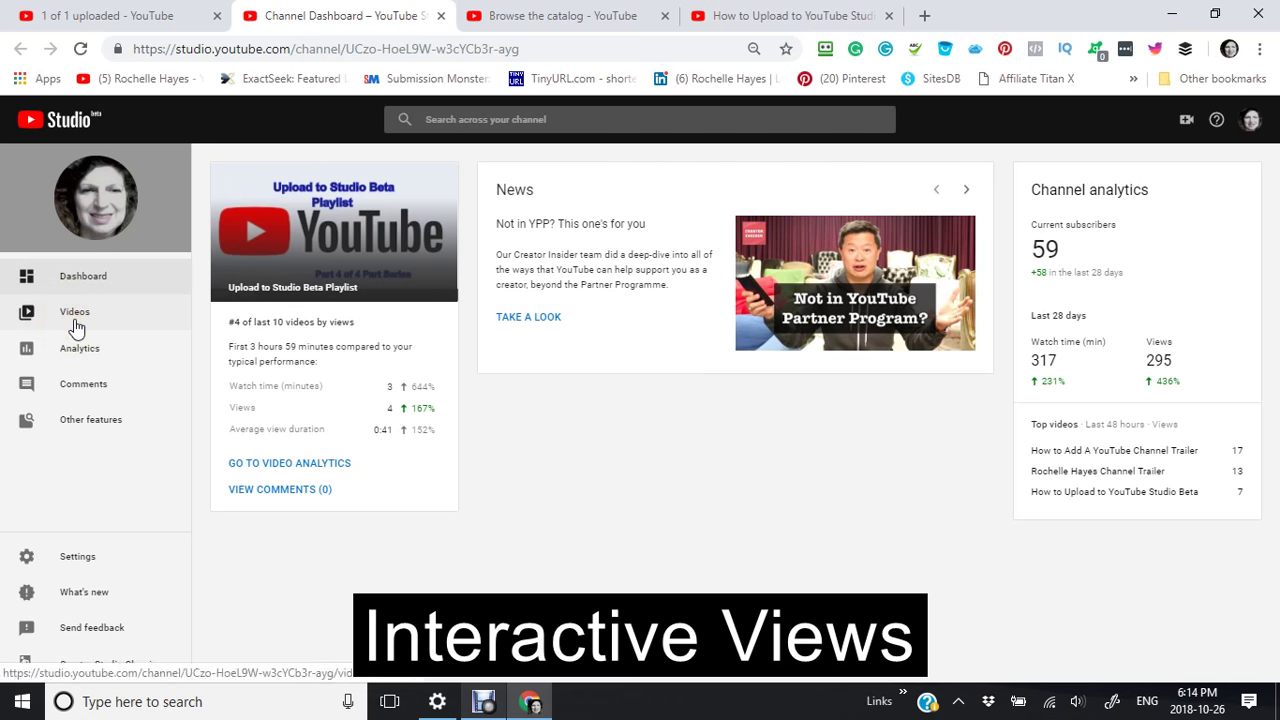
- Open Channel Analytics and browse the overview panels
{"action": "left_click", "coordinate": [77, 358]}
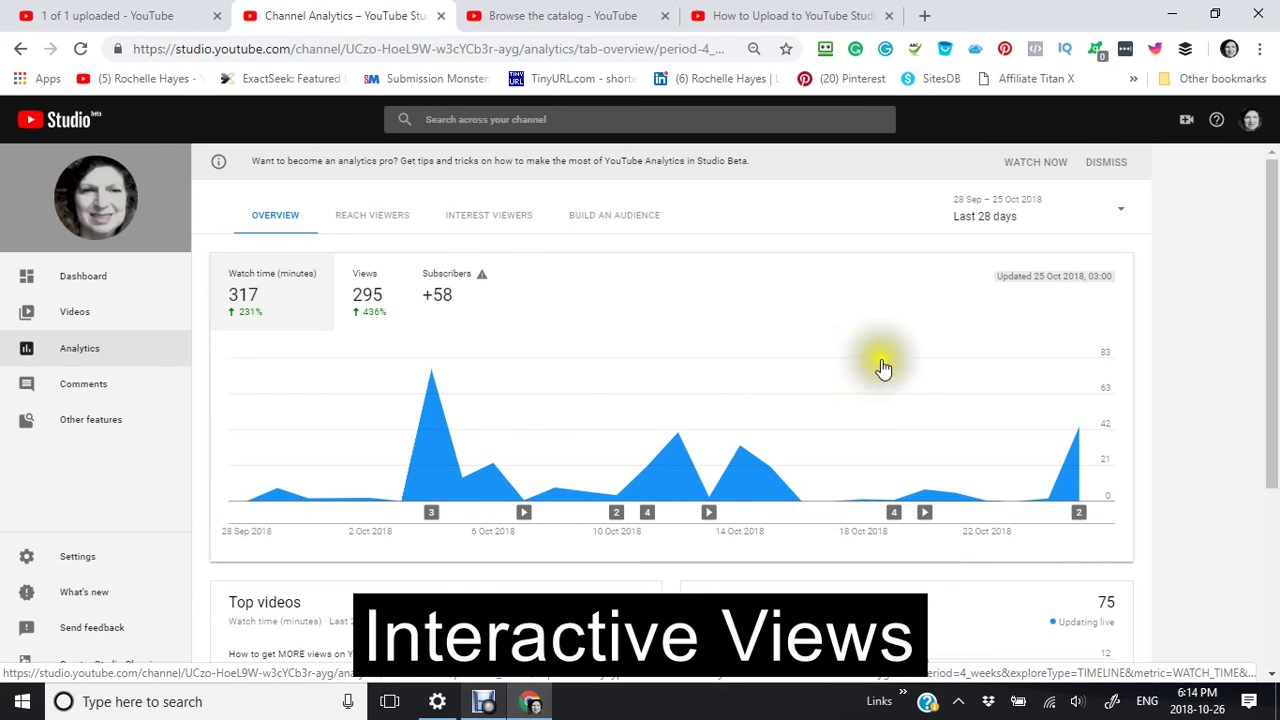
{"action": "scroll", "coordinate": [705, 313], "scroll_direction": "down", "scroll_amount": 3}
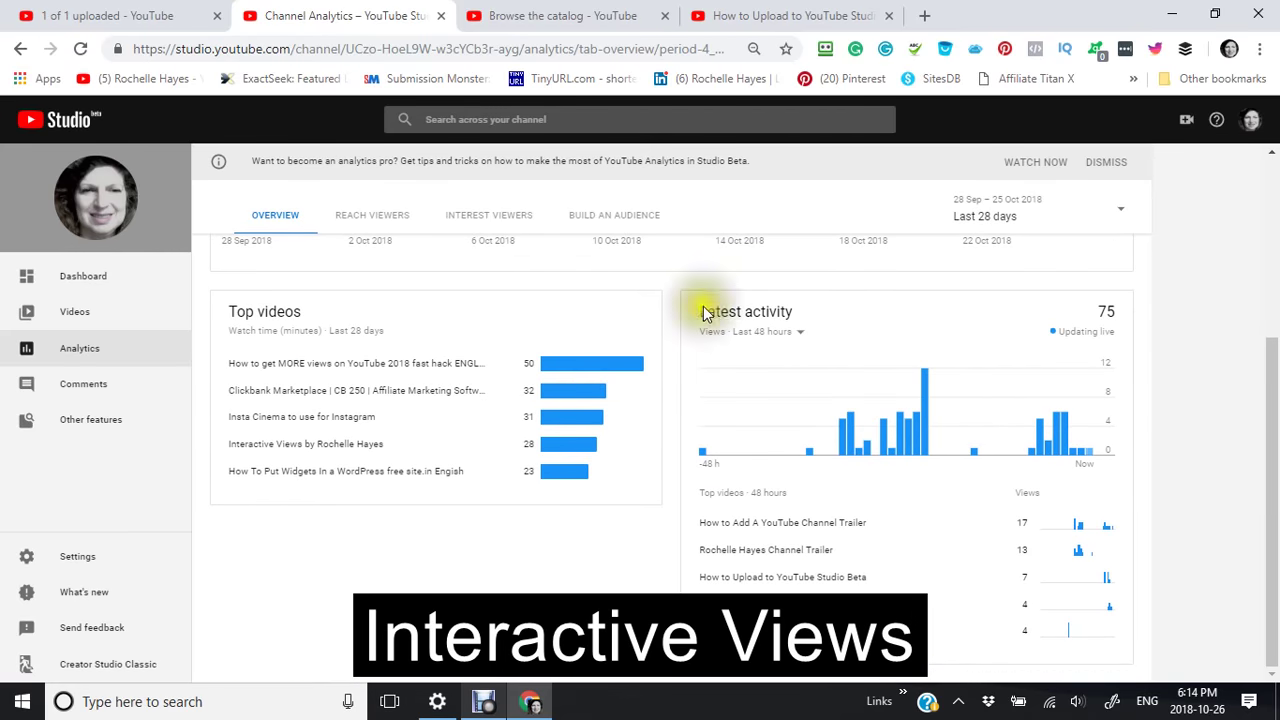
{"action": "scroll", "coordinate": [705, 313], "scroll_direction": "up", "scroll_amount": 3}
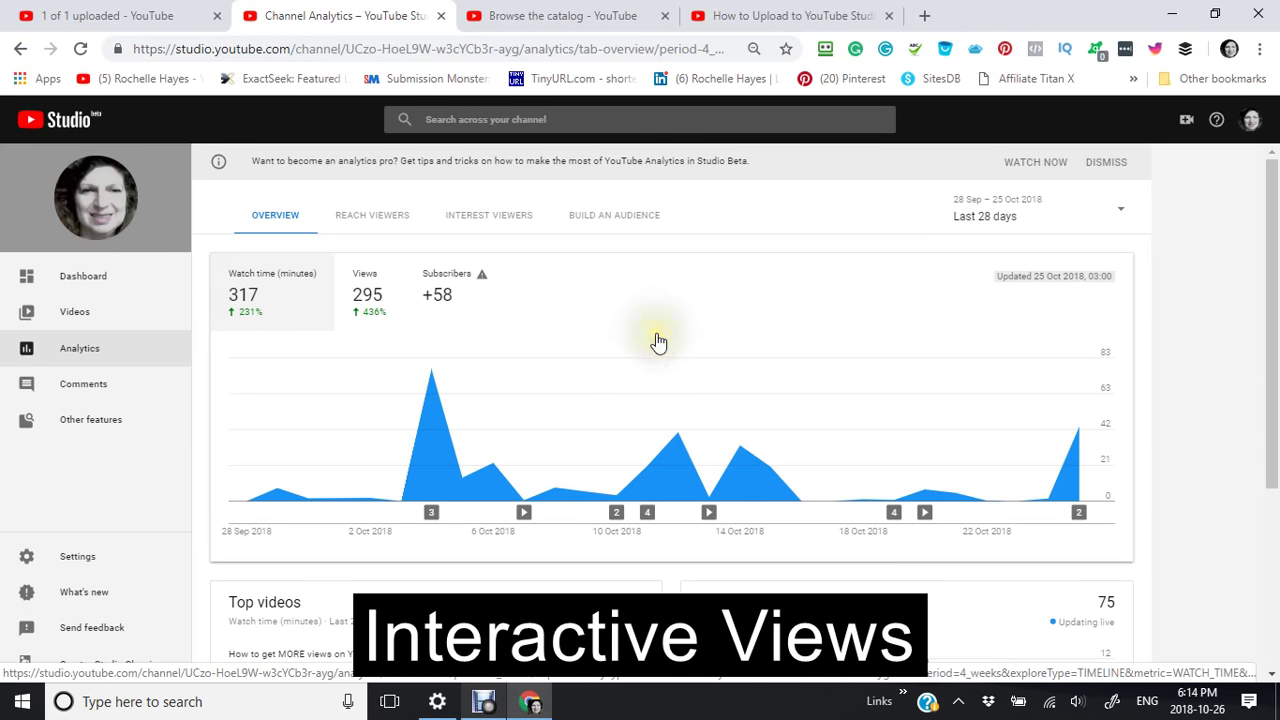
{"action": "scroll", "coordinate": [654, 343], "scroll_direction": "down", "scroll_amount": 3}
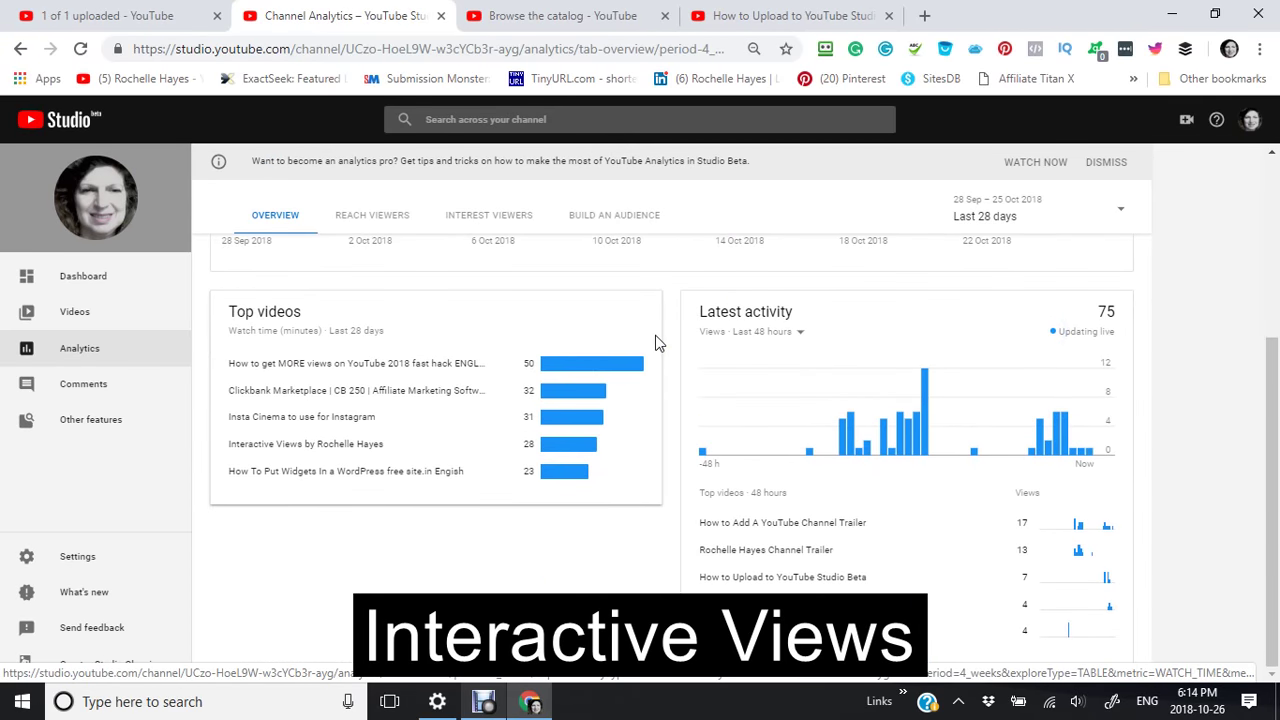
{"action": "scroll", "coordinate": [655, 343], "scroll_direction": "up", "scroll_amount": 3}
{"action": "left_click", "coordinate": [650, 343]}
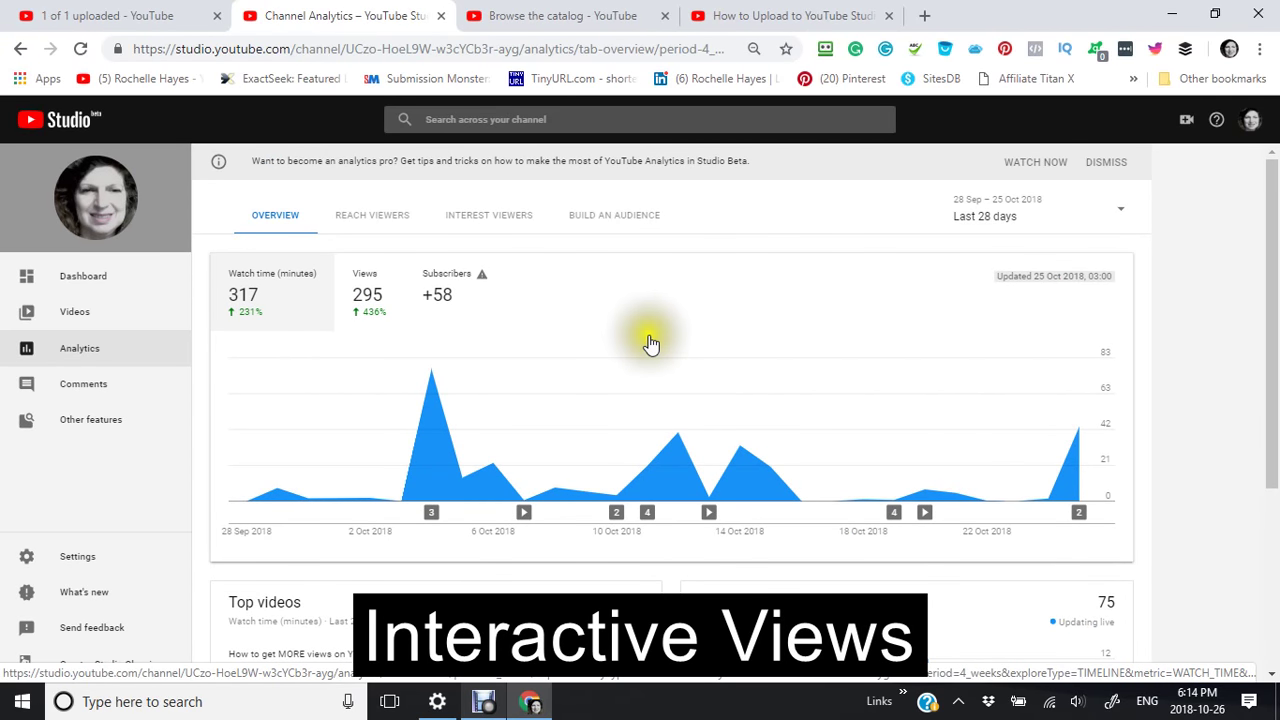
{"action": "left_click", "coordinate": [276, 216]}
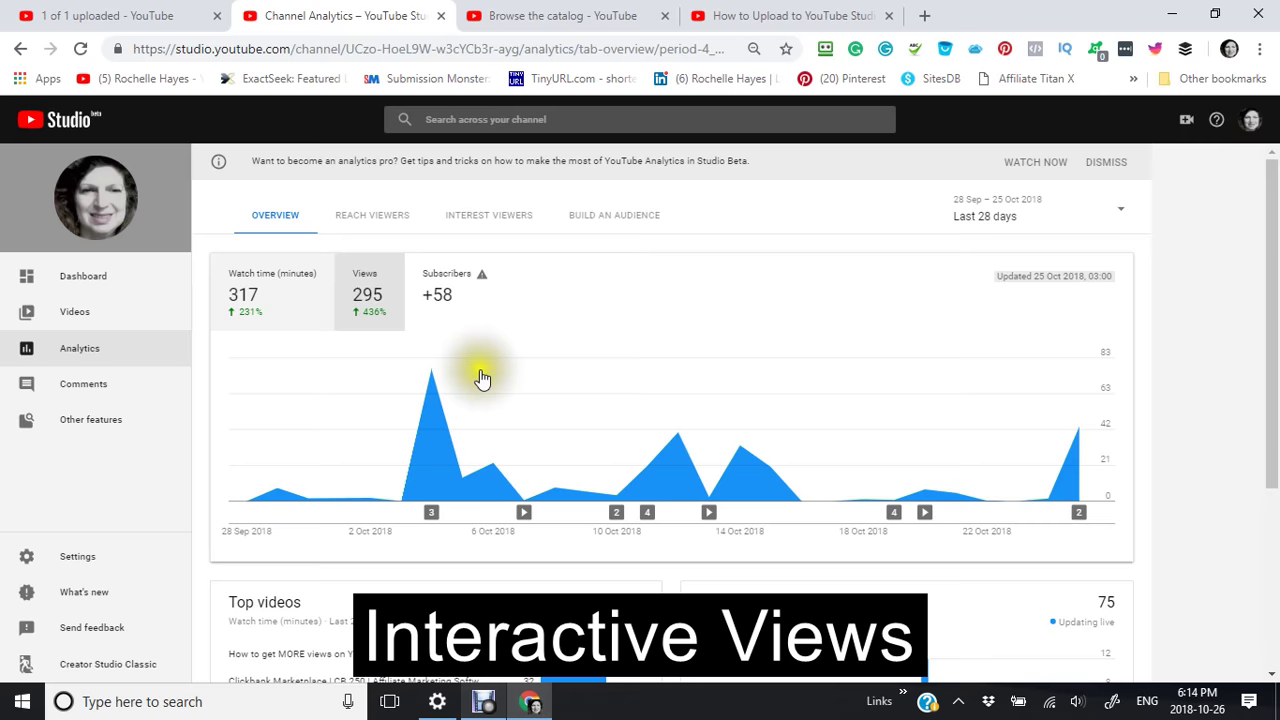
{"action": "scroll", "coordinate": [528, 407], "scroll_direction": "down", "scroll_amount": 3}
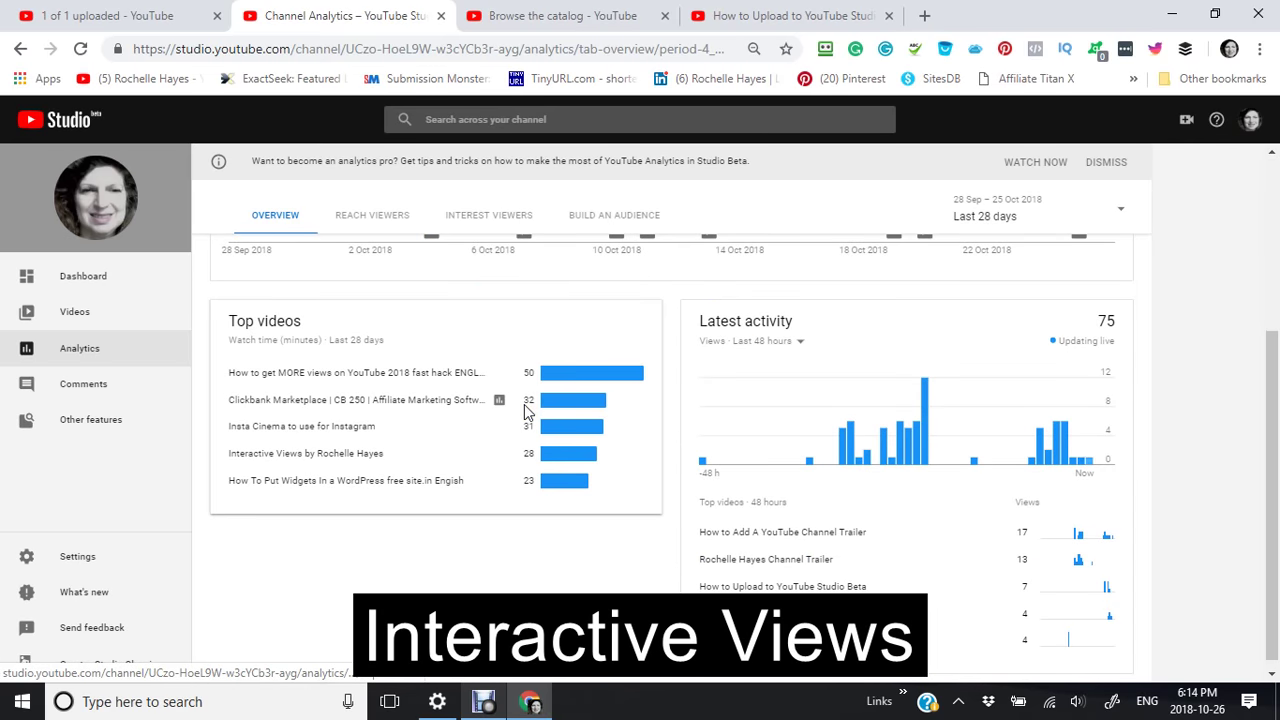
{"action": "left_click", "coordinate": [517, 333]}
{"action": "scroll", "coordinate": [510, 300], "scroll_direction": "up", "scroll_amount": 1}
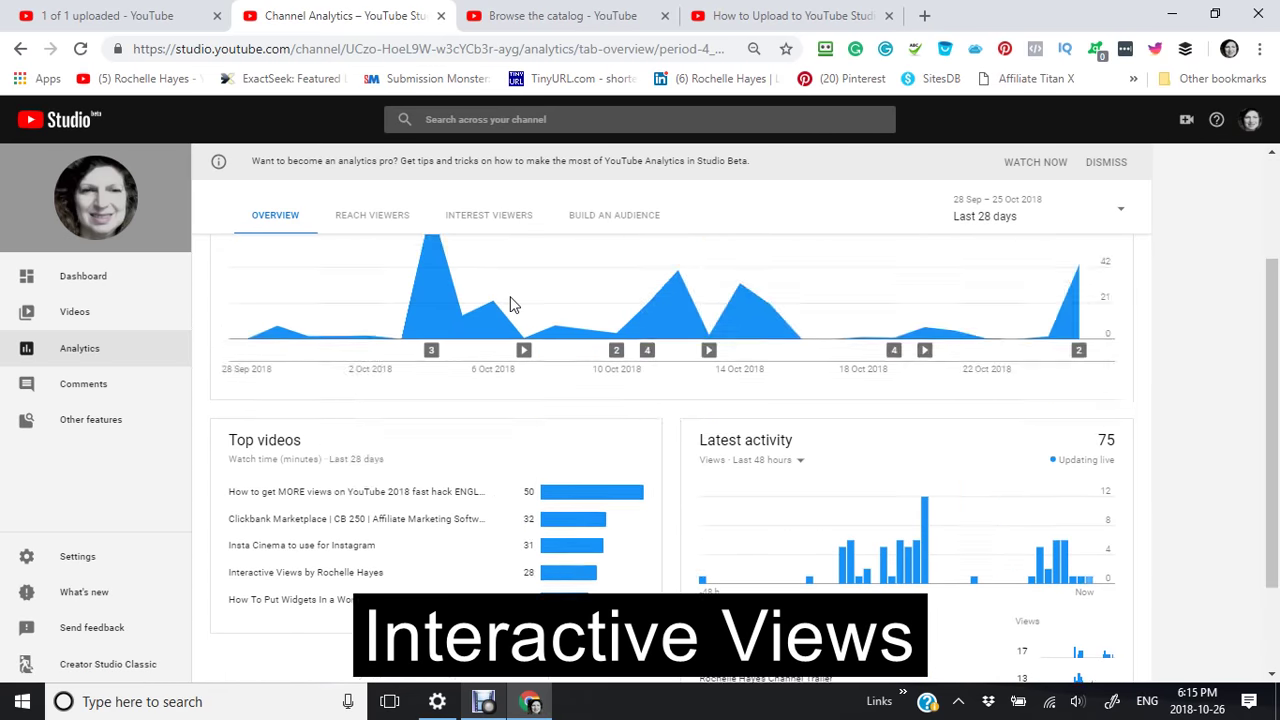
{"action": "scroll", "coordinate": [510, 305], "scroll_direction": "up", "scroll_amount": 2}
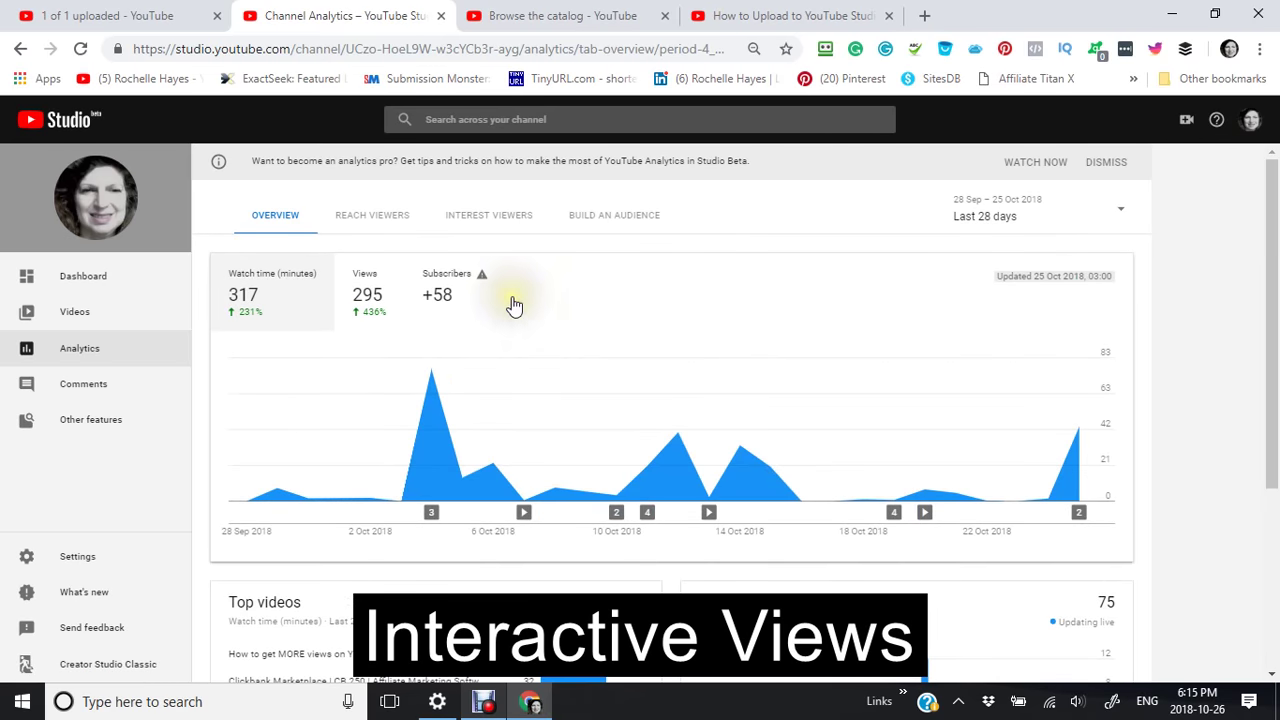
- View Reach Viewers, then Interest Viewers with 317 watch-time minutes and 1:04 average view duration
{"action": "left_click", "coordinate": [378, 224]}
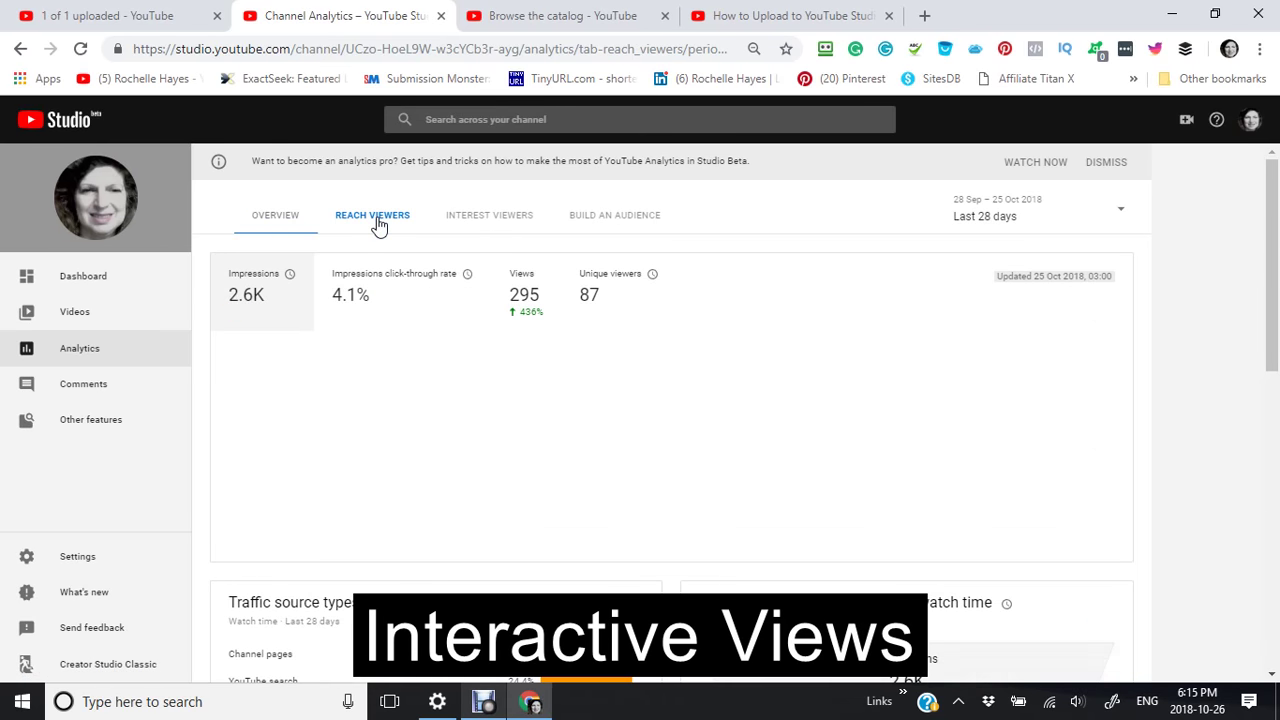
{"action": "left_click", "coordinate": [398, 224]}
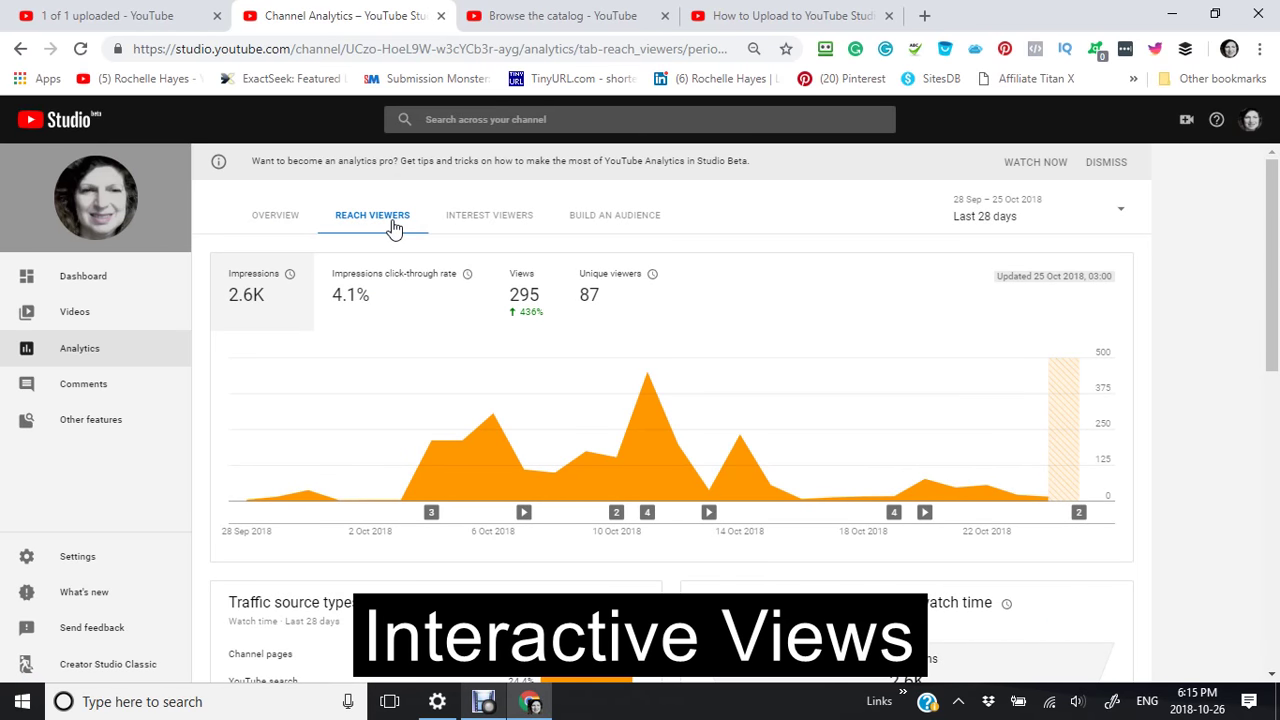
{"action": "left_click", "coordinate": [489, 224]}
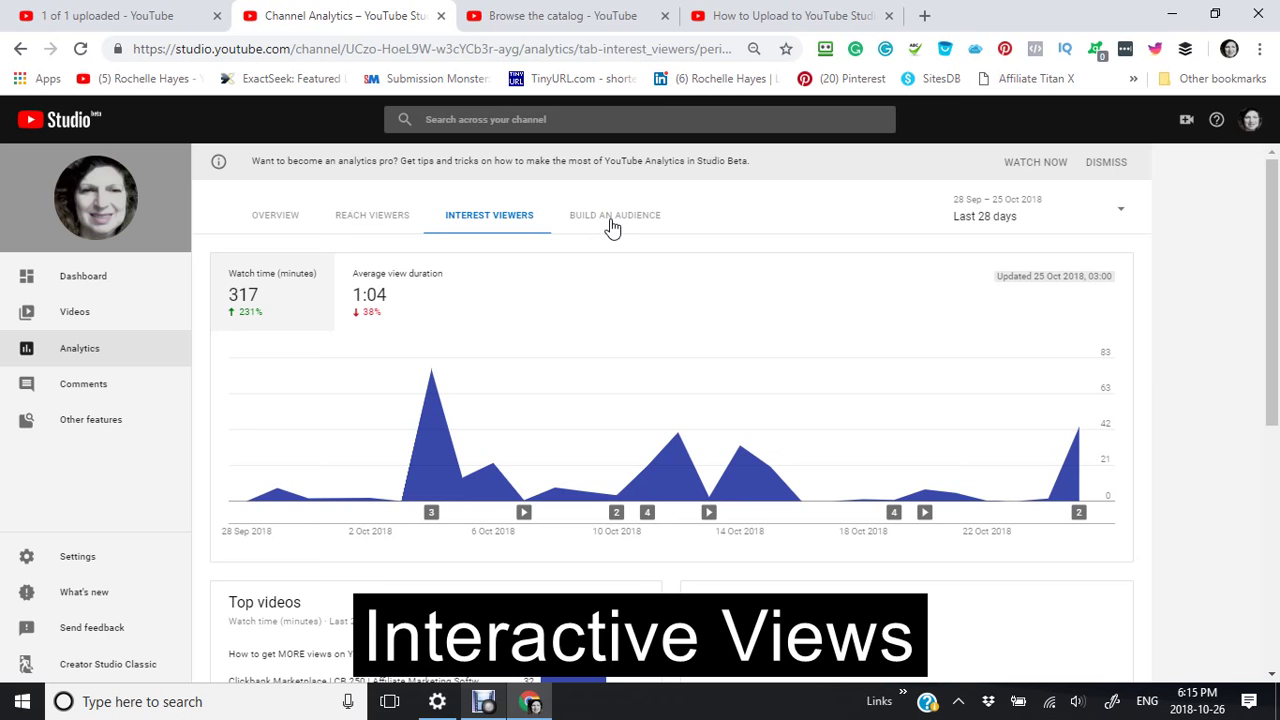
{"action": "scroll", "coordinate": [611, 223], "scroll_direction": "down", "scroll_amount": 5}
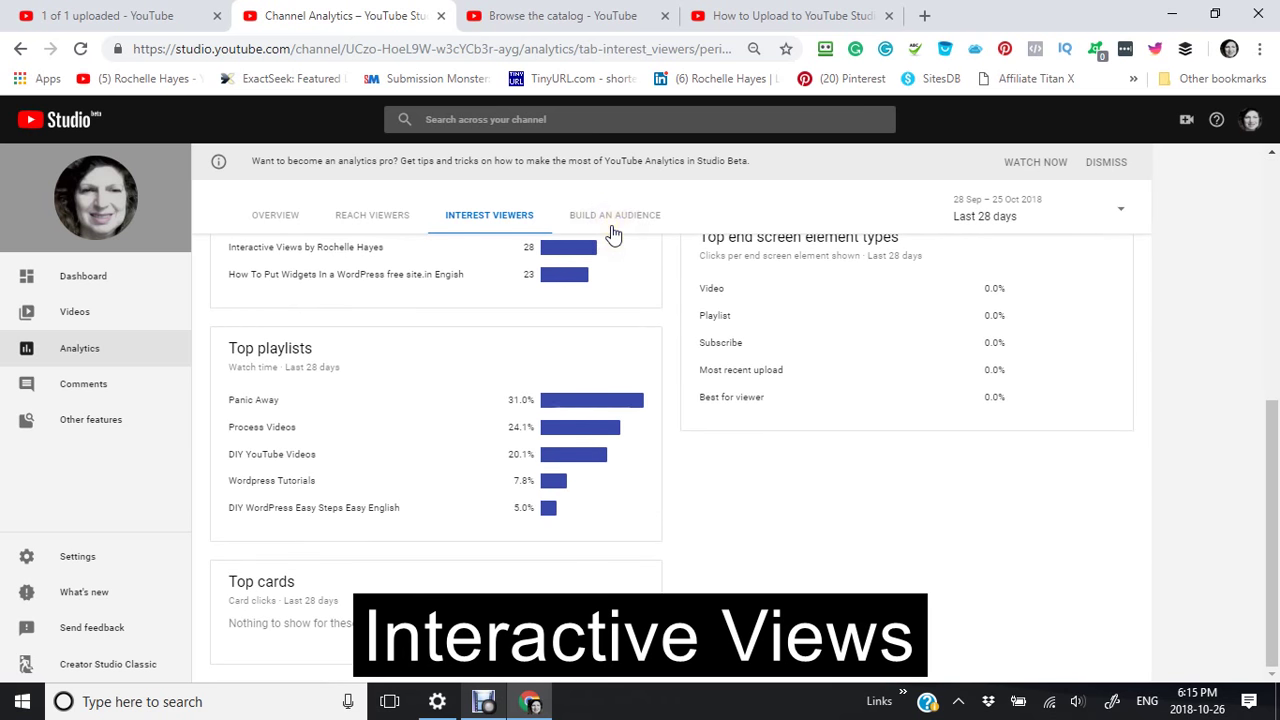
{"action": "scroll", "coordinate": [611, 231], "scroll_direction": "up", "scroll_amount": 5}
{"action": "scroll", "coordinate": [614, 238], "scroll_direction": "down", "scroll_amount": 4}
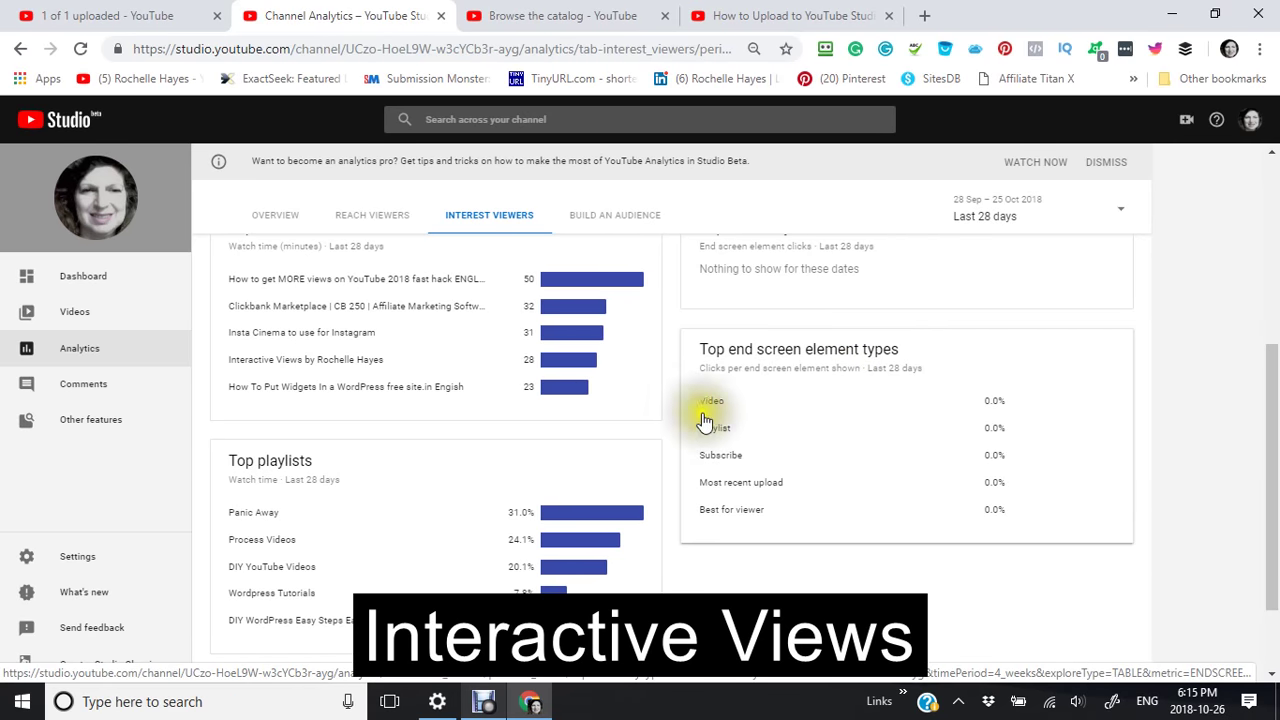
{"action": "scroll", "coordinate": [730, 474], "scroll_direction": "down", "scroll_amount": 1}
{"action": "scroll", "coordinate": [730, 474], "scroll_direction": "down", "scroll_amount": 1}
{"action": "scroll", "coordinate": [728, 477], "scroll_direction": "up", "scroll_amount": 8}
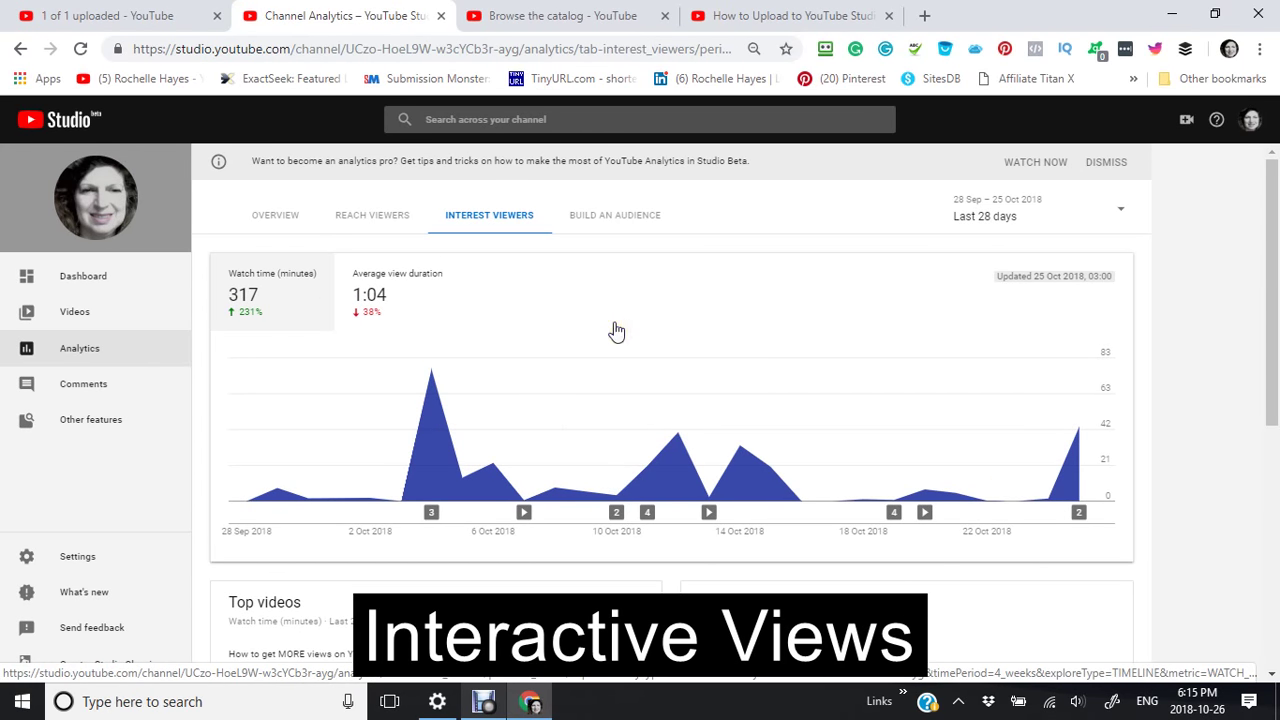
- Open Comments and try Like, Dislike, Heart and the action menu on the top comment
{"action": "left_click", "coordinate": [80, 396]}
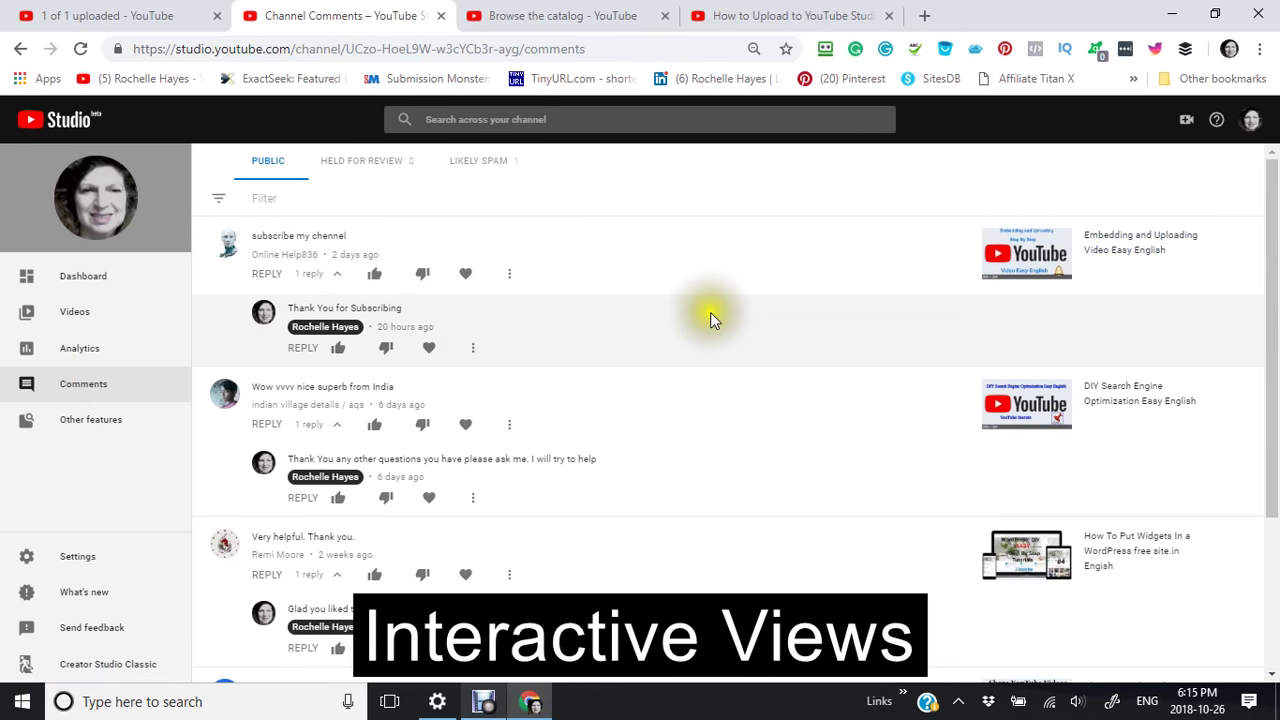
{"action": "left_click", "coordinate": [374, 275]}
{"action": "left_click", "coordinate": [424, 276]}
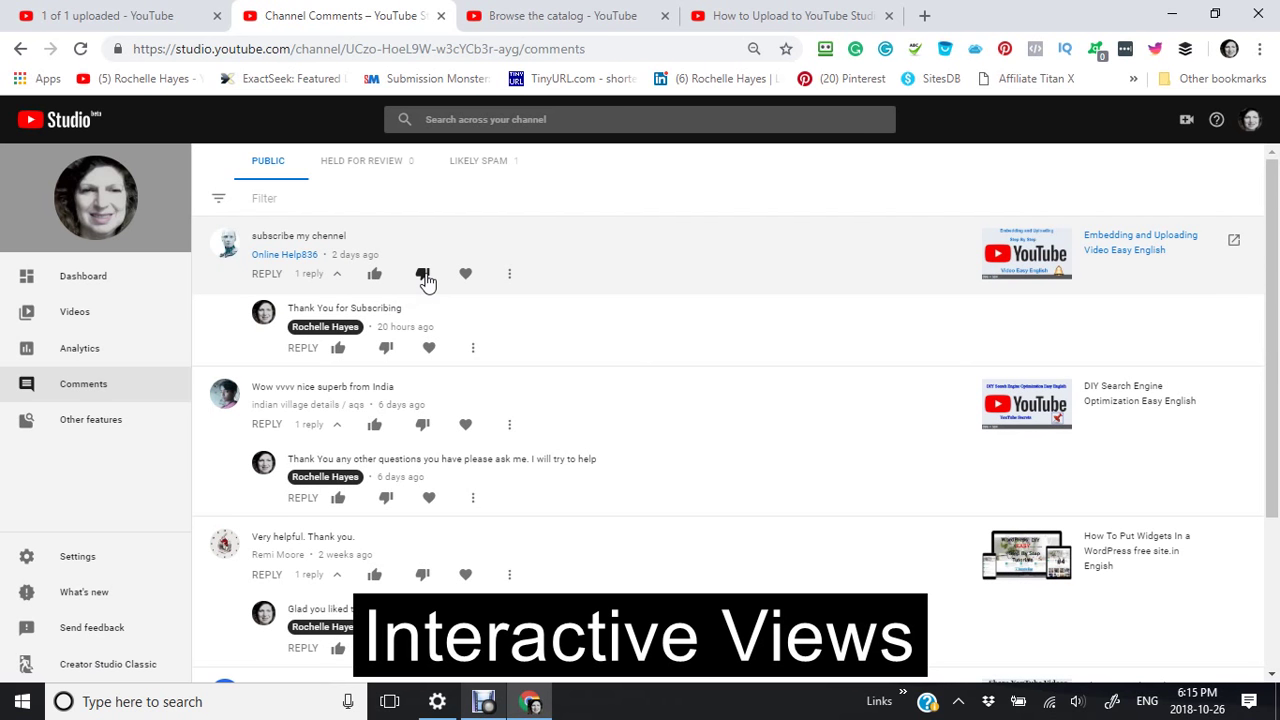
{"action": "left_click", "coordinate": [466, 275]}
{"action": "left_click", "coordinate": [530, 277]}
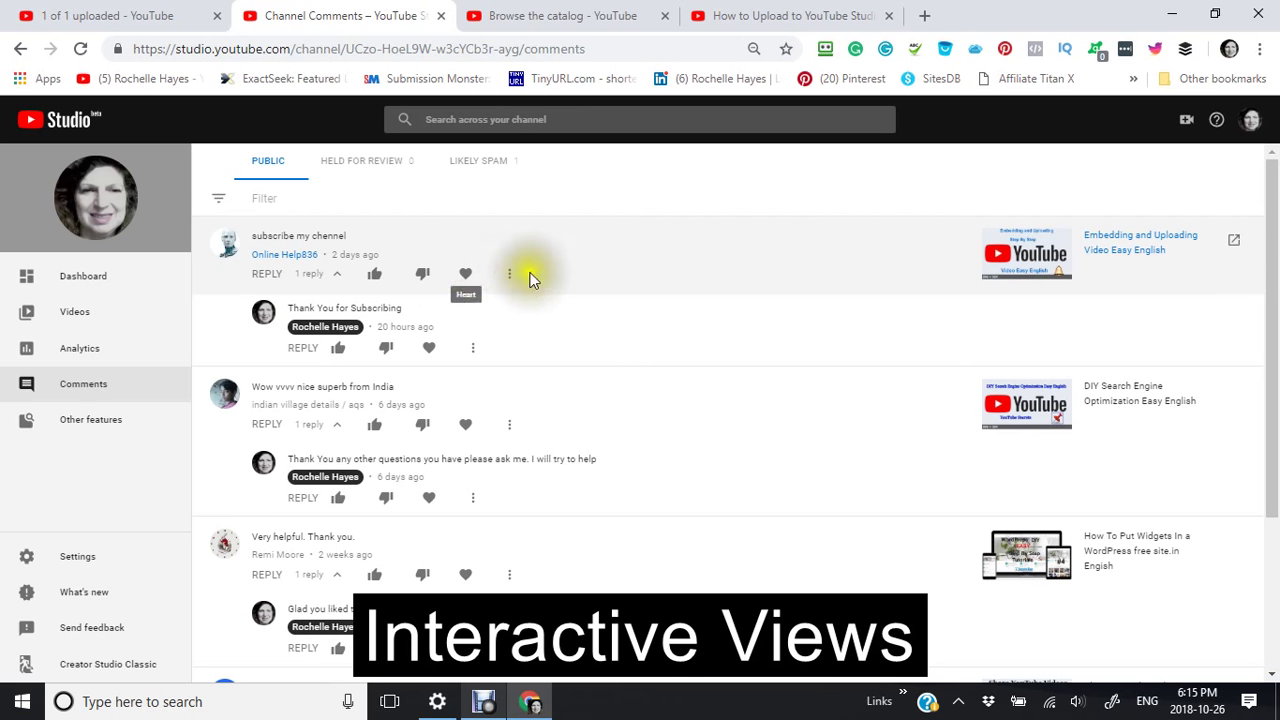
{"action": "left_click", "coordinate": [510, 277]}
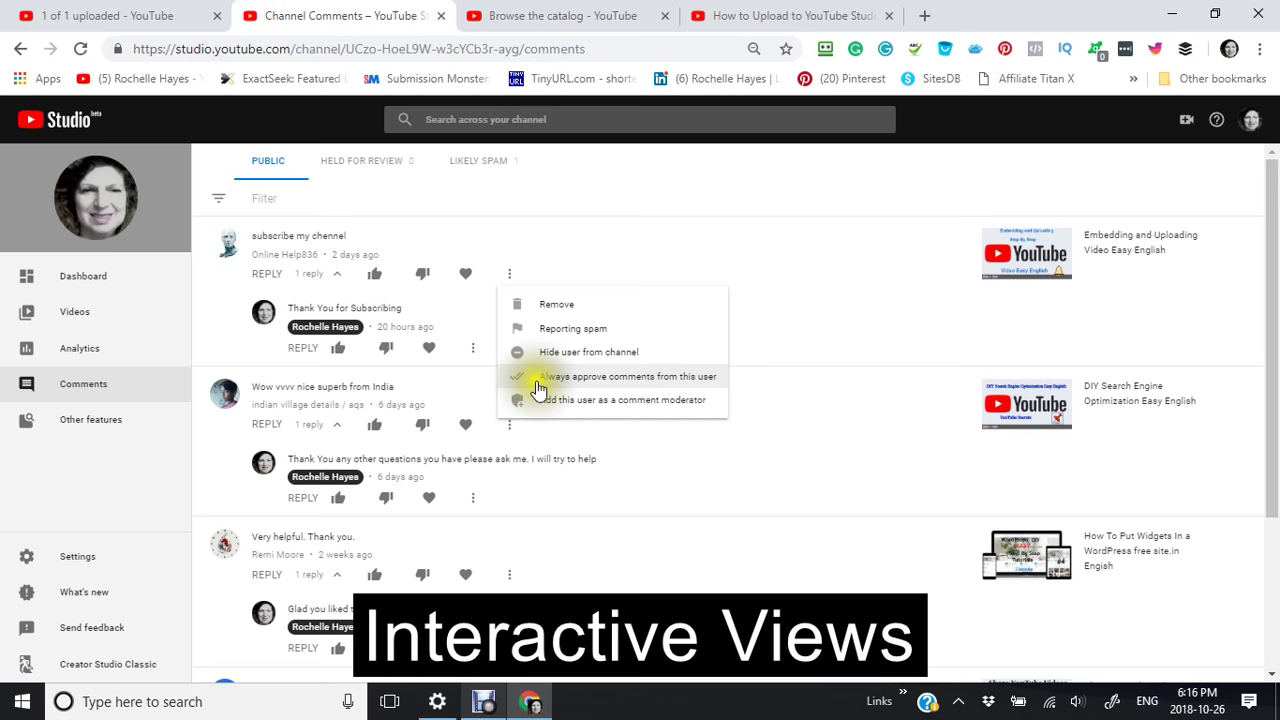
{"action": "left_click", "coordinate": [656, 457]}
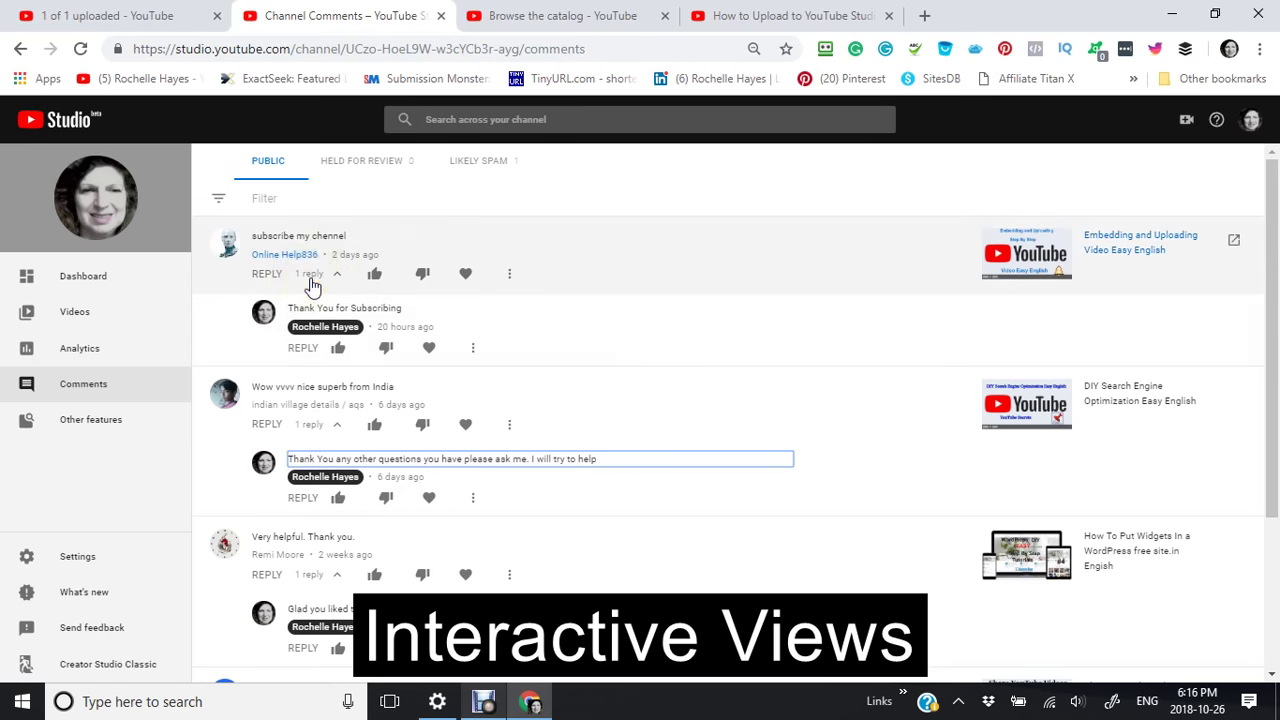
- Toggle the top comment's replies, leaving 'Thank You for Subscribing' expanded
{"action": "left_click", "coordinate": [312, 274]}
{"action": "left_click", "coordinate": [320, 283]}
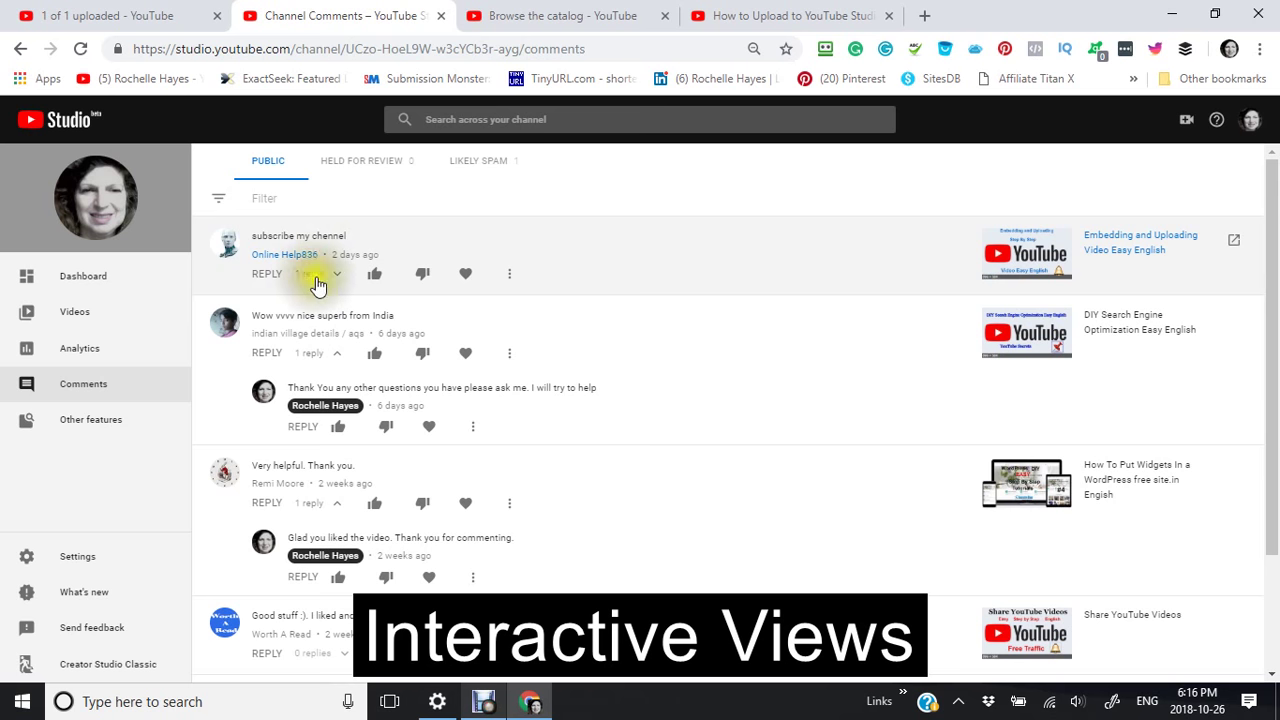
{"action": "left_click", "coordinate": [313, 280]}
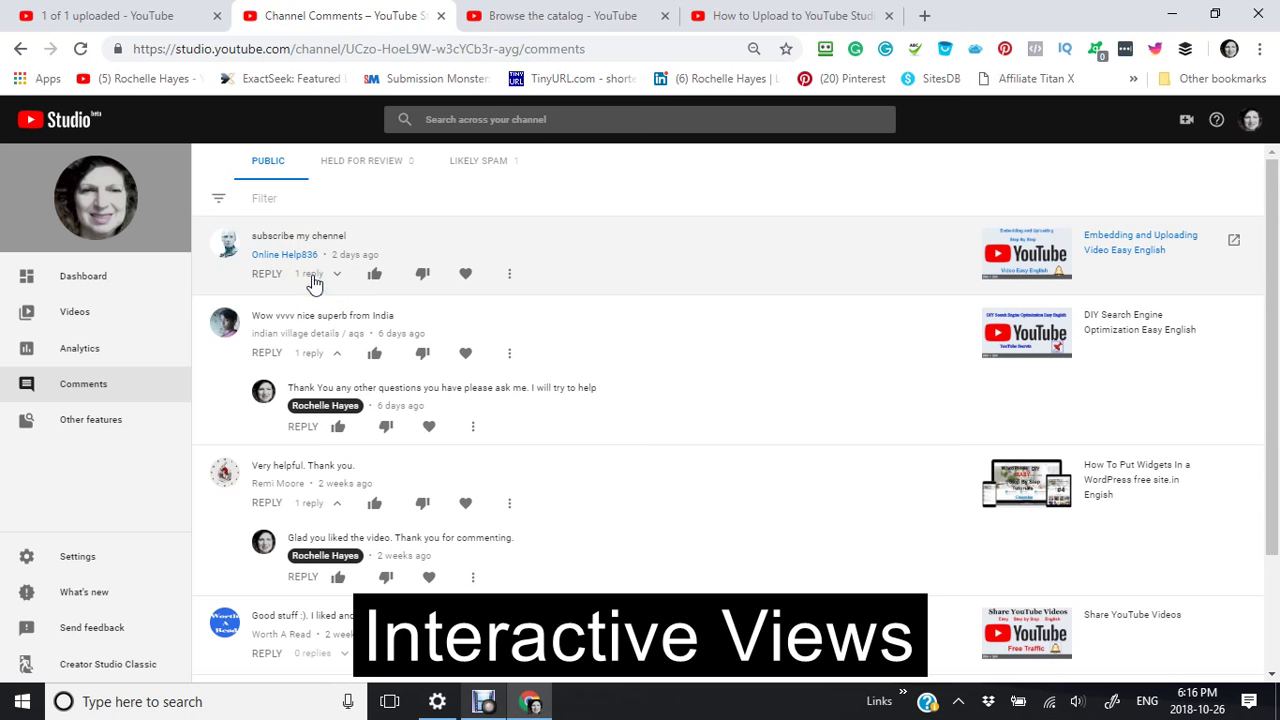
{"action": "left_click", "coordinate": [313, 280]}
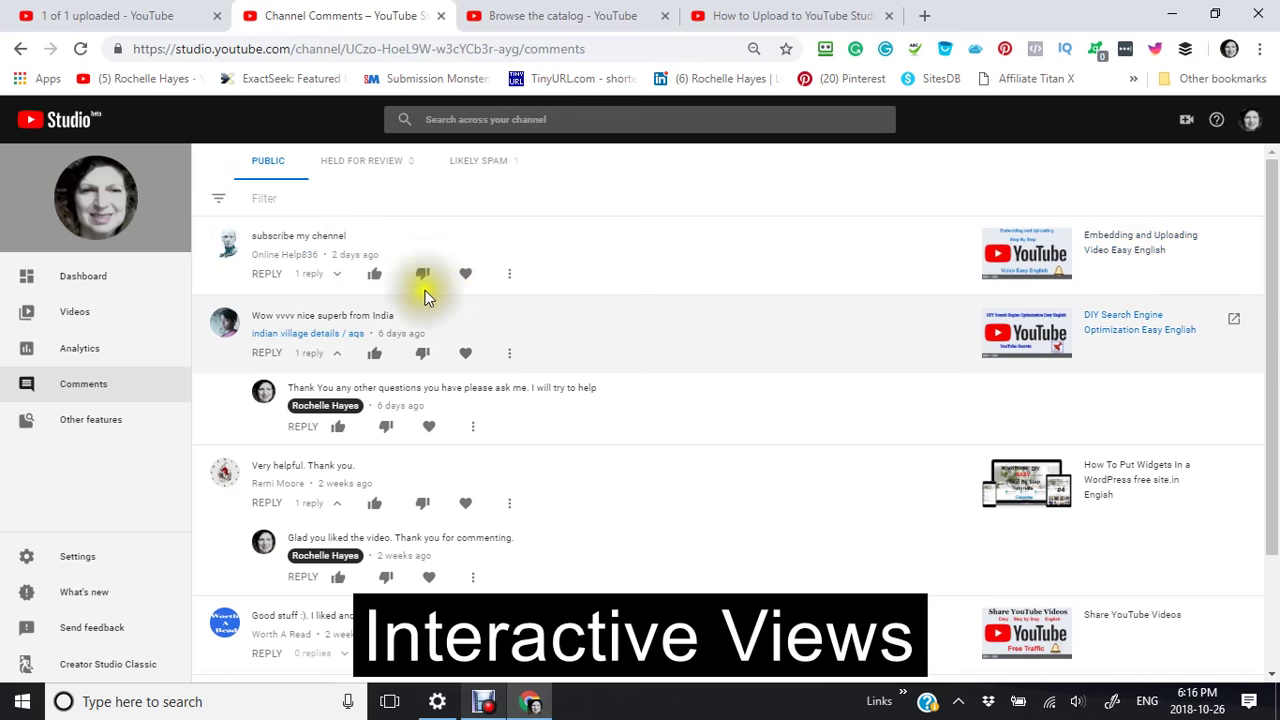
{"action": "left_click", "coordinate": [337, 277]}
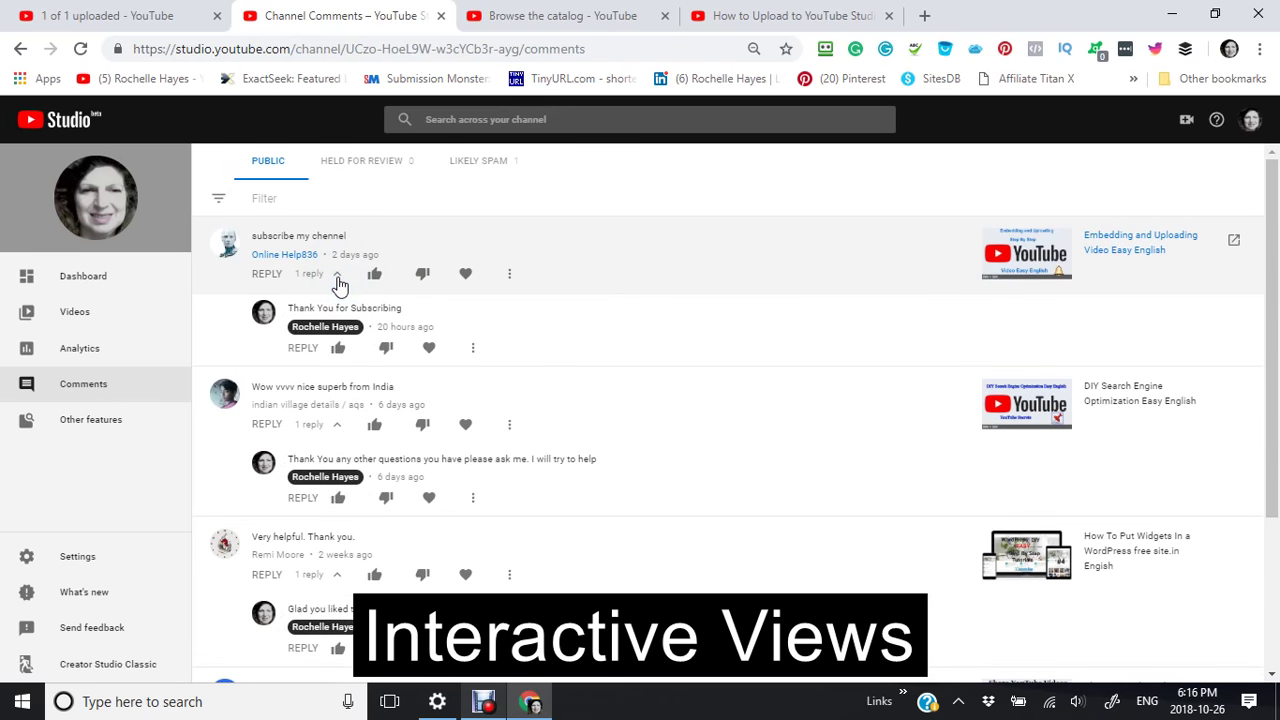
{"action": "left_click", "coordinate": [337, 277]}
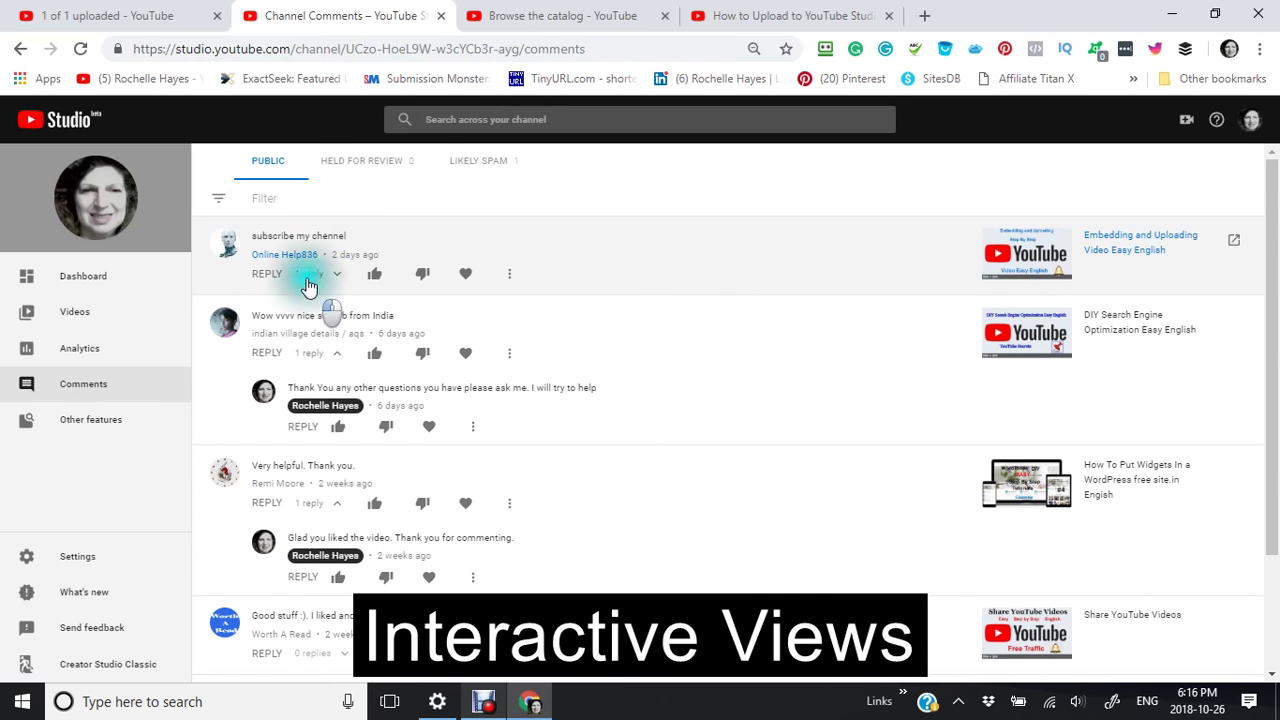
{"action": "left_click", "coordinate": [310, 279]}
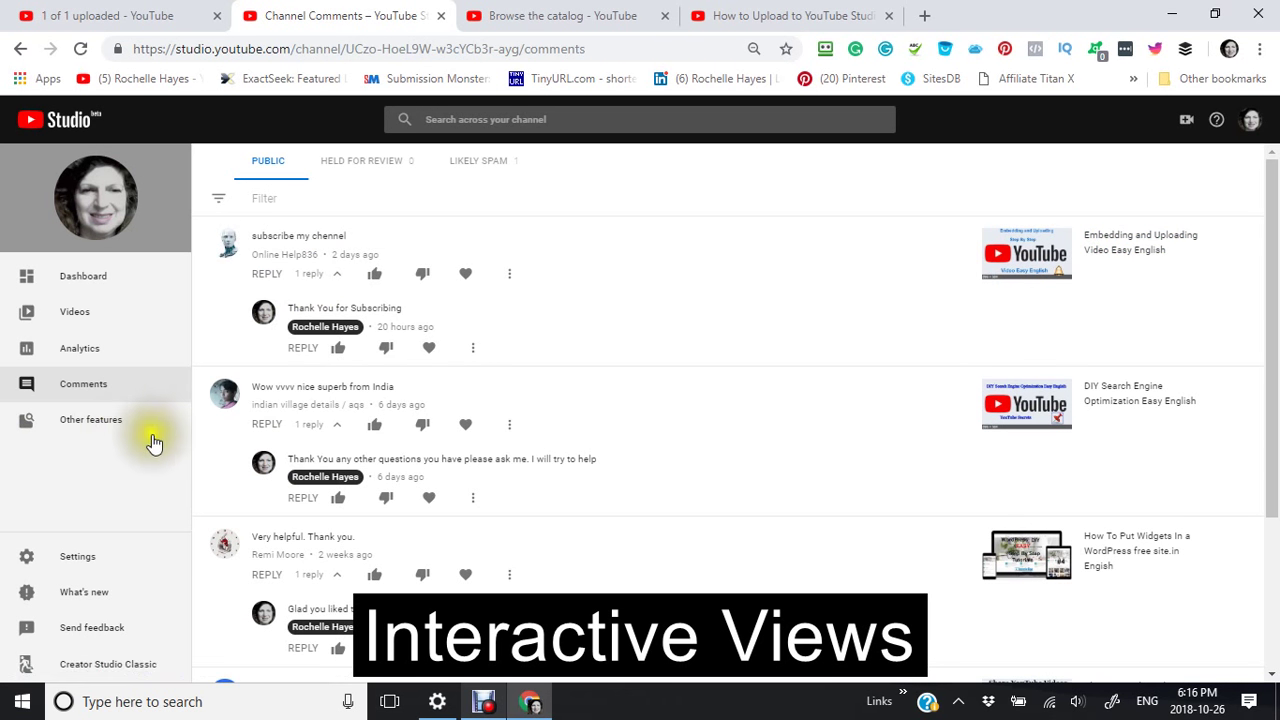
{"action": "left_click", "coordinate": [79, 426]}
{"action": "left_click", "coordinate": [80, 422]}
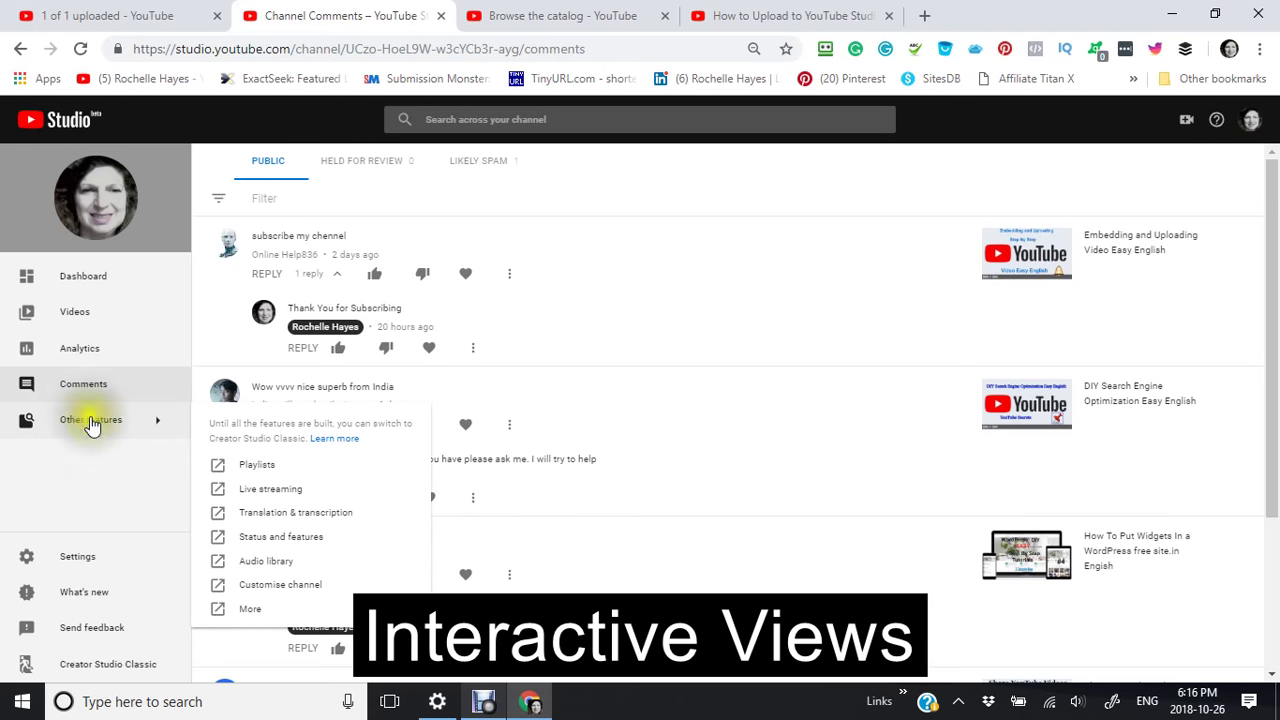
{"action": "left_click", "coordinate": [221, 440]}
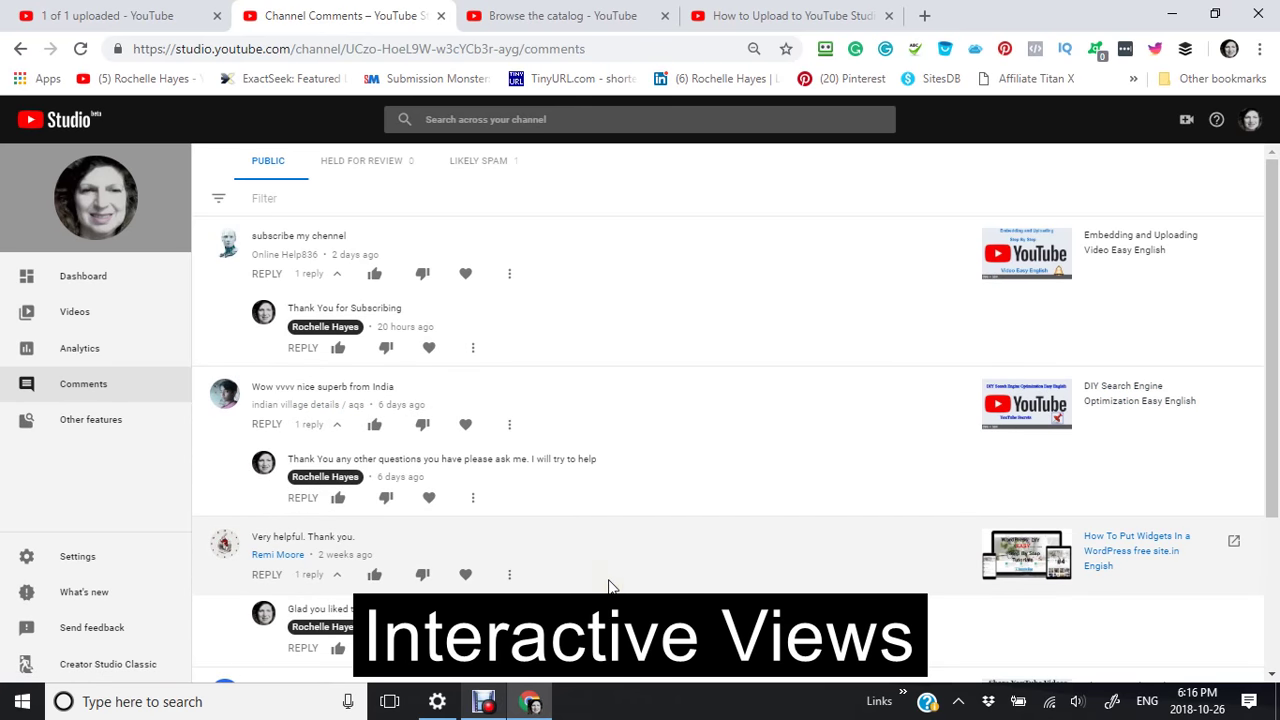
- Return to the dashboard showing 59 subscribers, 317 watch-time minutes and 295 views over 28 days
{"action": "scroll", "coordinate": [610, 587], "scroll_direction": "down", "scroll_amount": 2}
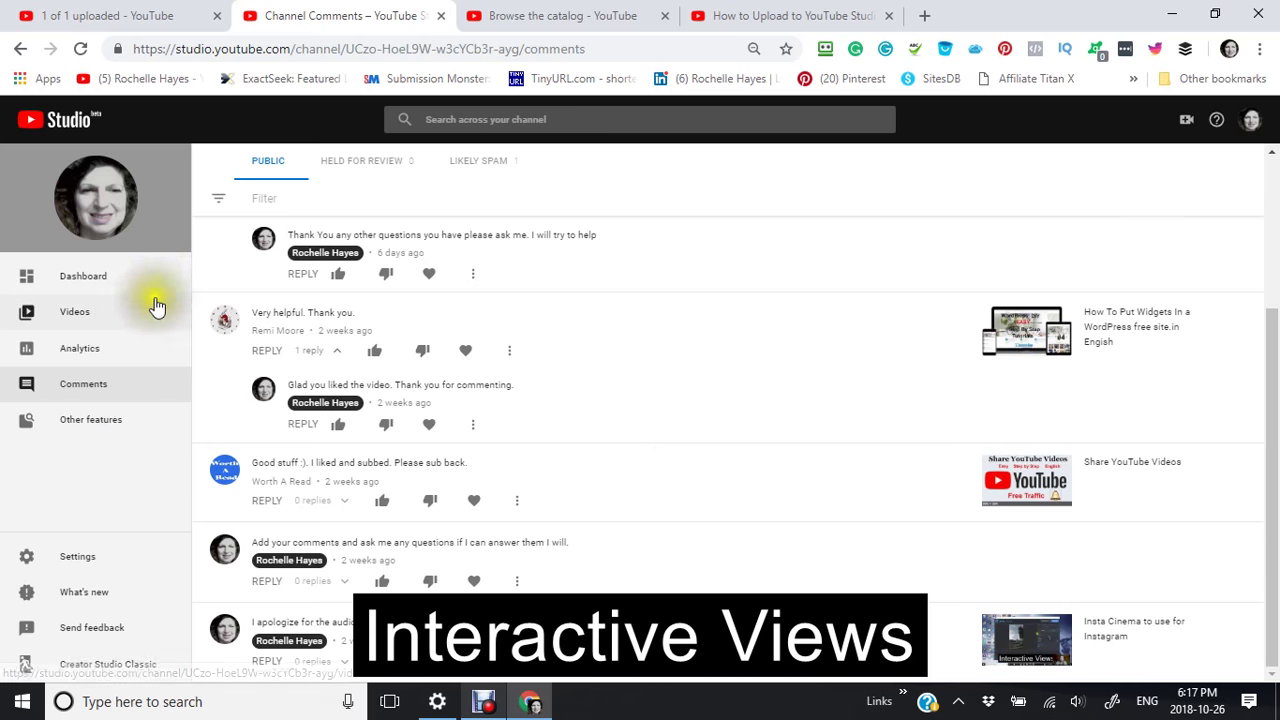
{"action": "left_click", "coordinate": [76, 284]}
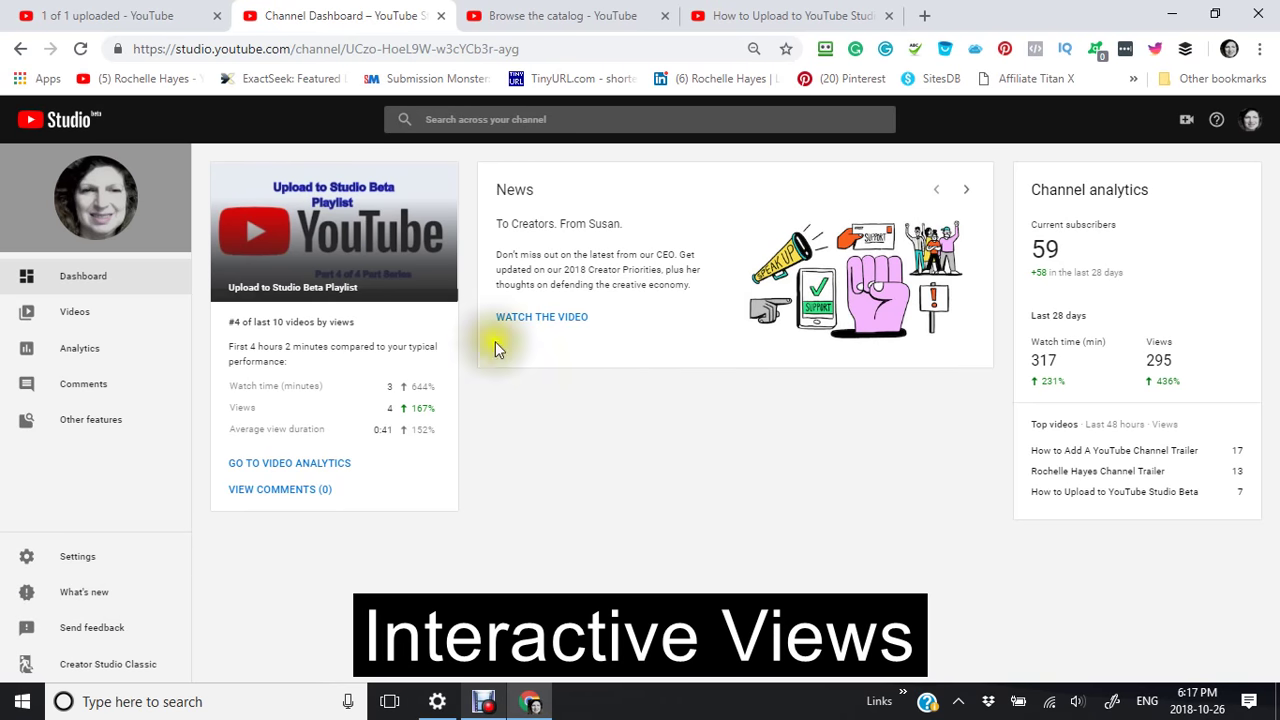
- Open the Videos uploads list, where the Youtube Studio Beta video is Private with 0 views
{"action": "left_click", "coordinate": [75, 316]}
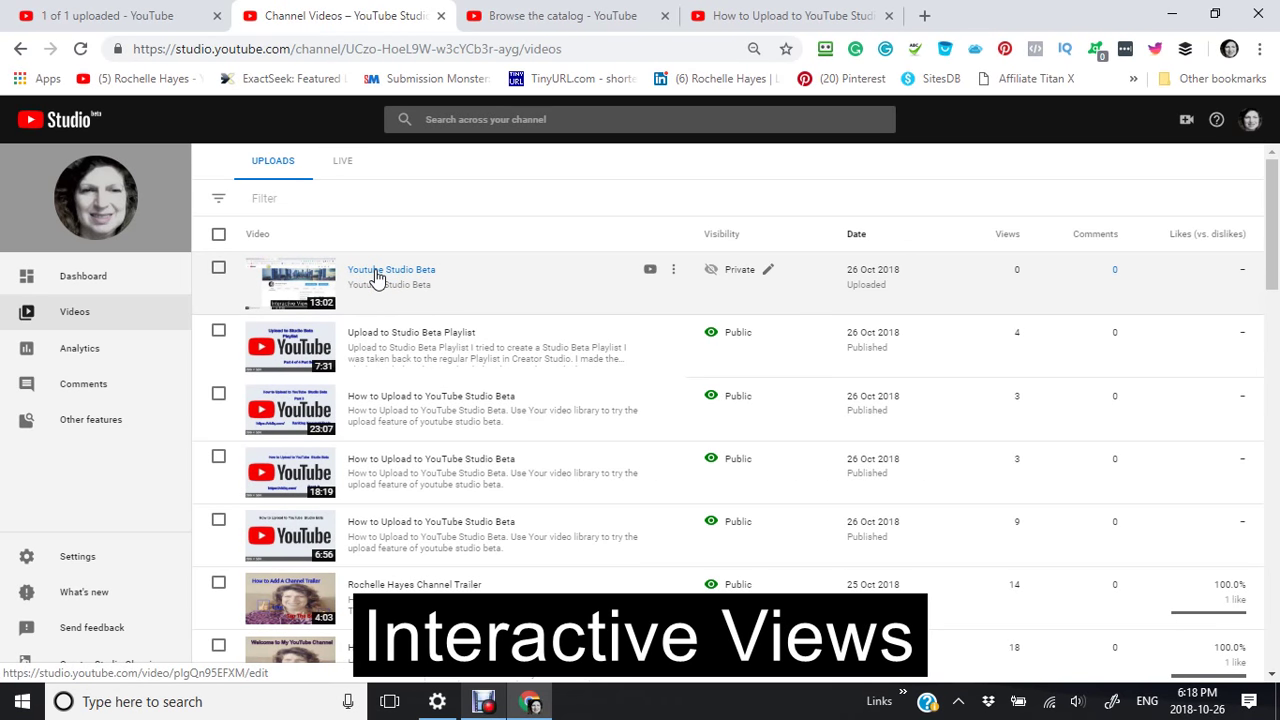
- Open the Youtube Studio Beta video's details and edit its description to 'Youtube Studio Beta show new ideas'
{"action": "left_click", "coordinate": [378, 278]}
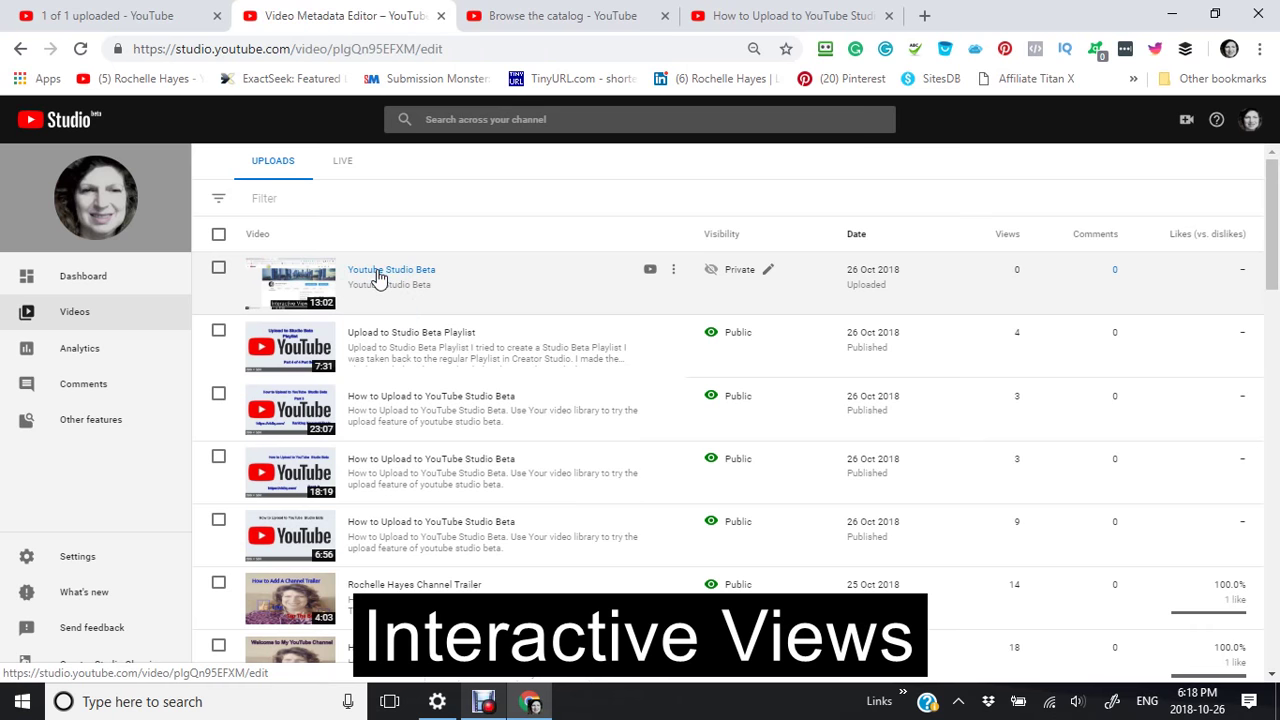
{"action": "left_click", "coordinate": [379, 280]}
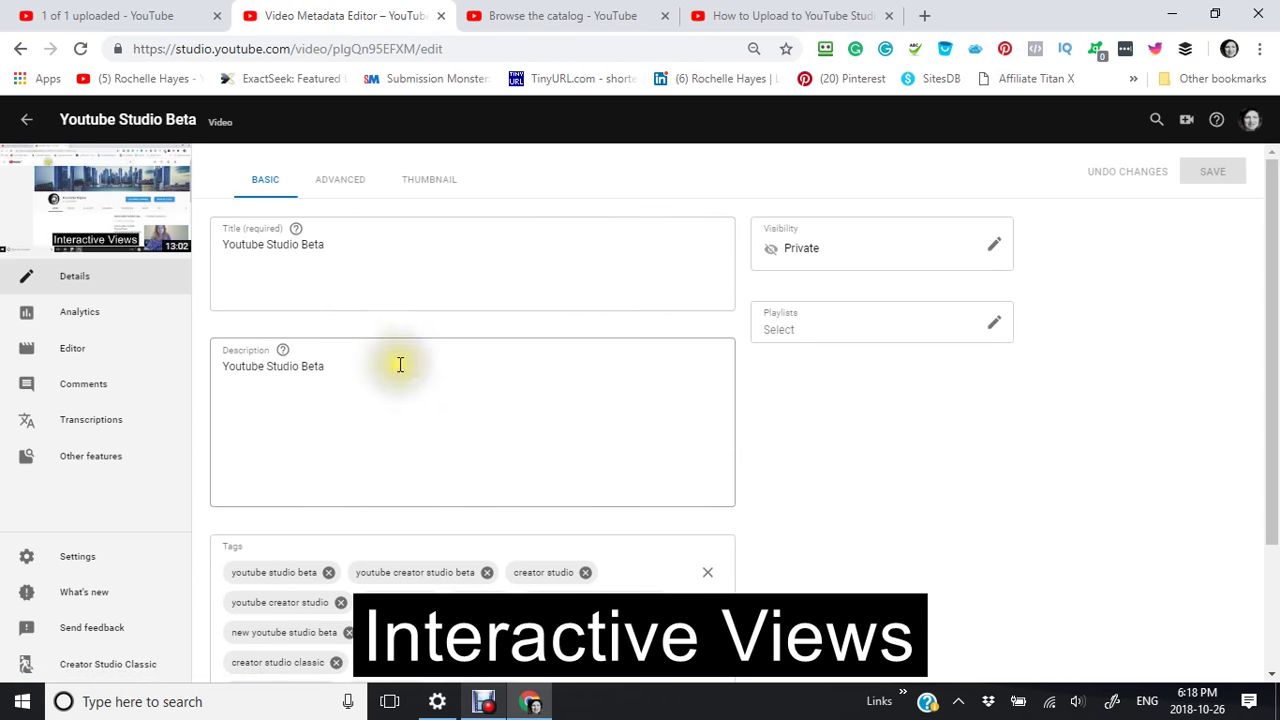
{"action": "left_click", "coordinate": [385, 372]}
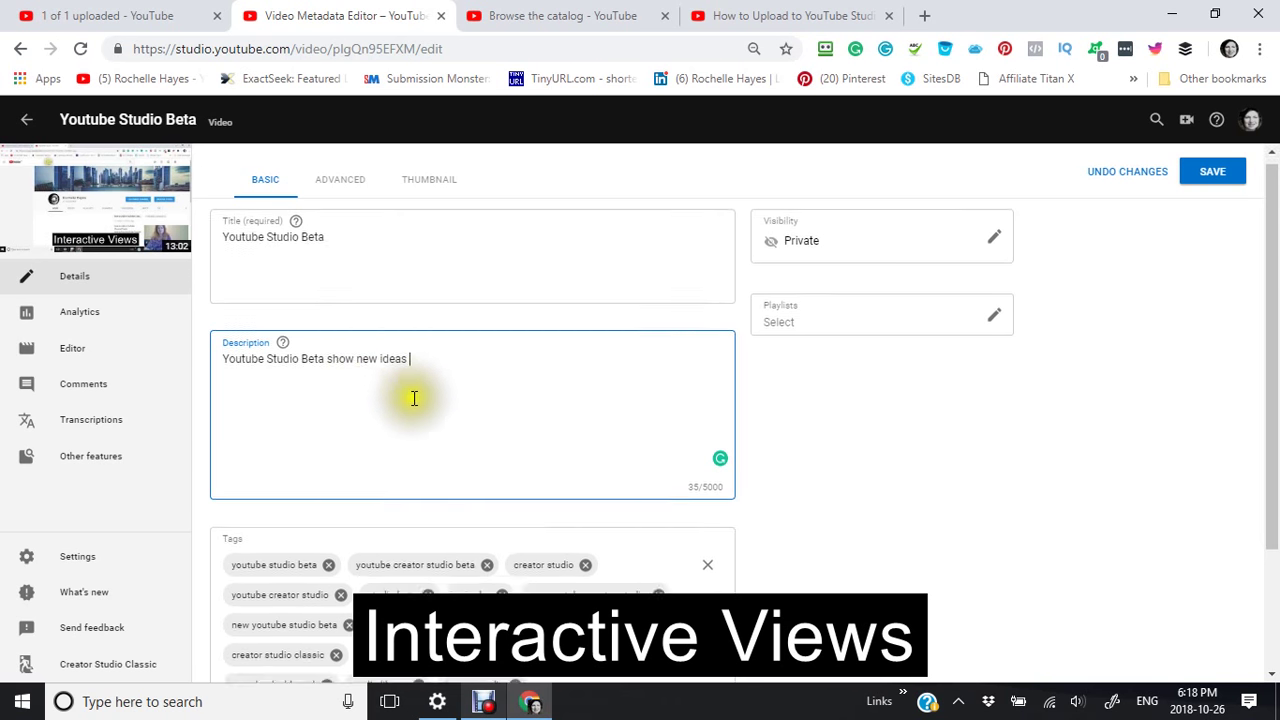
- Check the tags and save the updated description
{"action": "scroll", "coordinate": [411, 397], "scroll_direction": "down", "scroll_amount": 2}
{"action": "scroll", "coordinate": [411, 443], "scroll_direction": "up", "scroll_amount": 2}
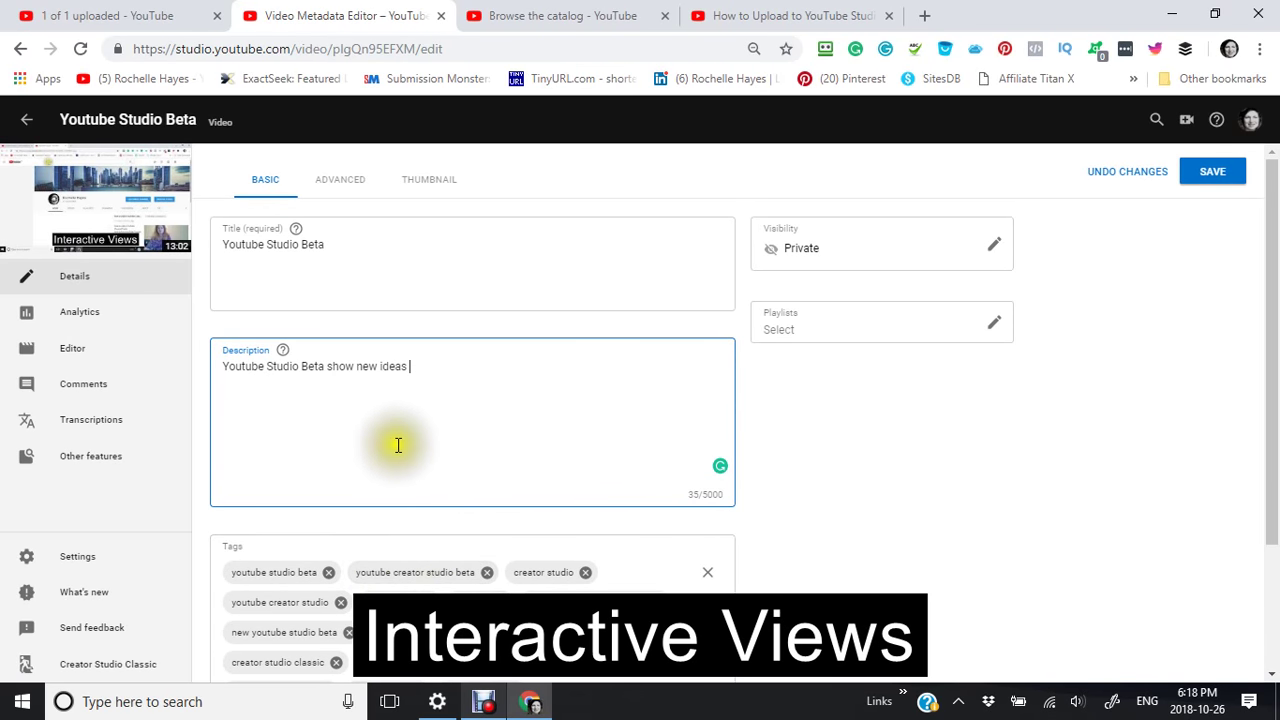
{"action": "scroll", "coordinate": [477, 495], "scroll_direction": "down", "scroll_amount": 1}
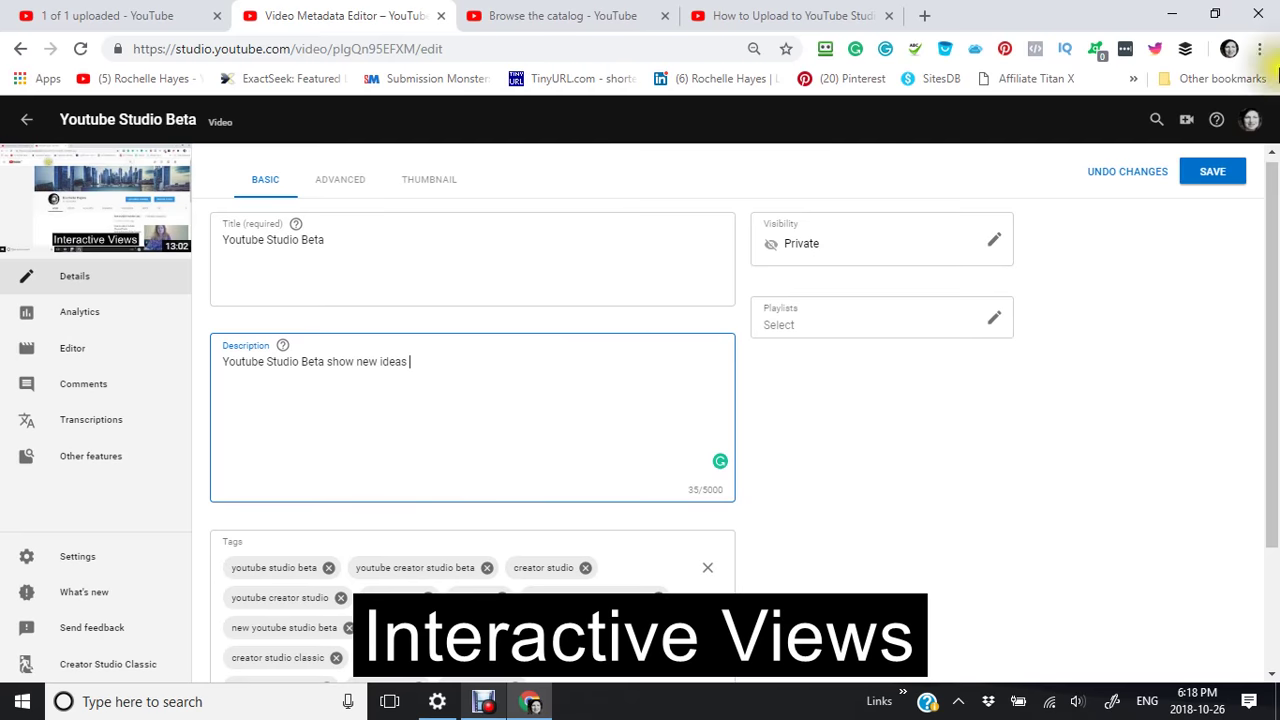
{"action": "scroll", "coordinate": [478, 462], "scroll_direction": "down", "scroll_amount": 2}
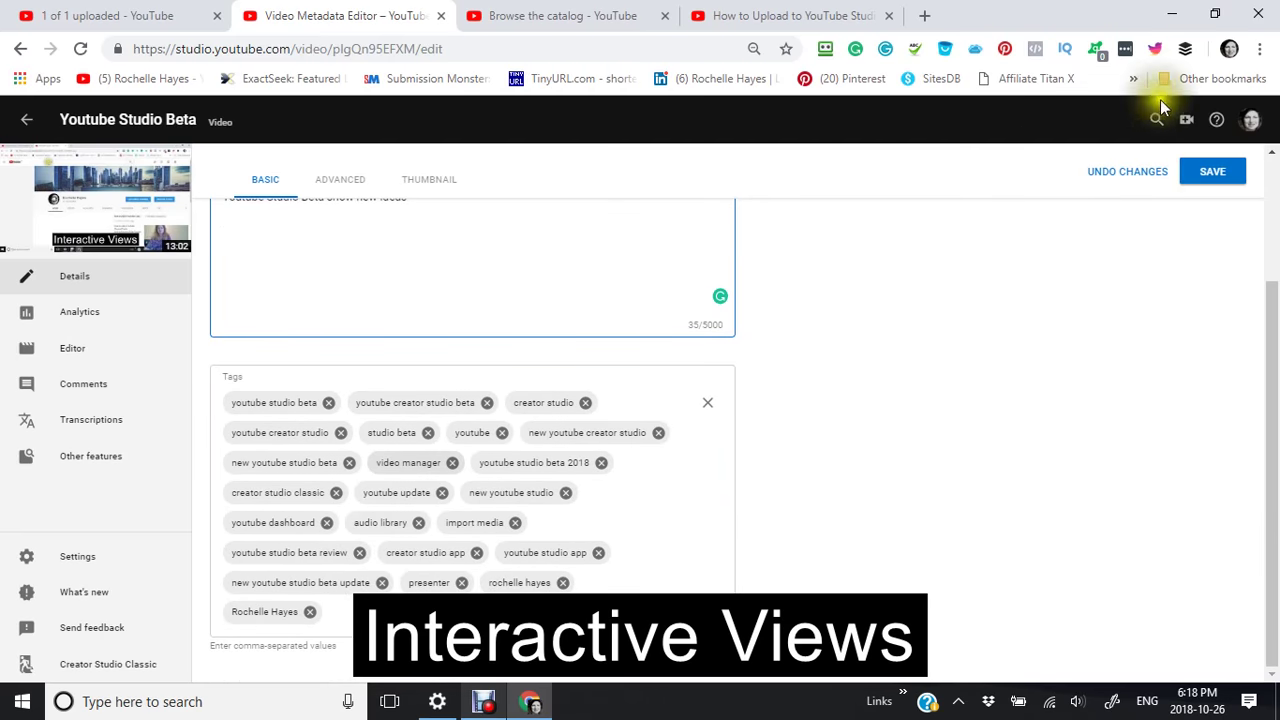
{"action": "left_click", "coordinate": [1212, 174]}
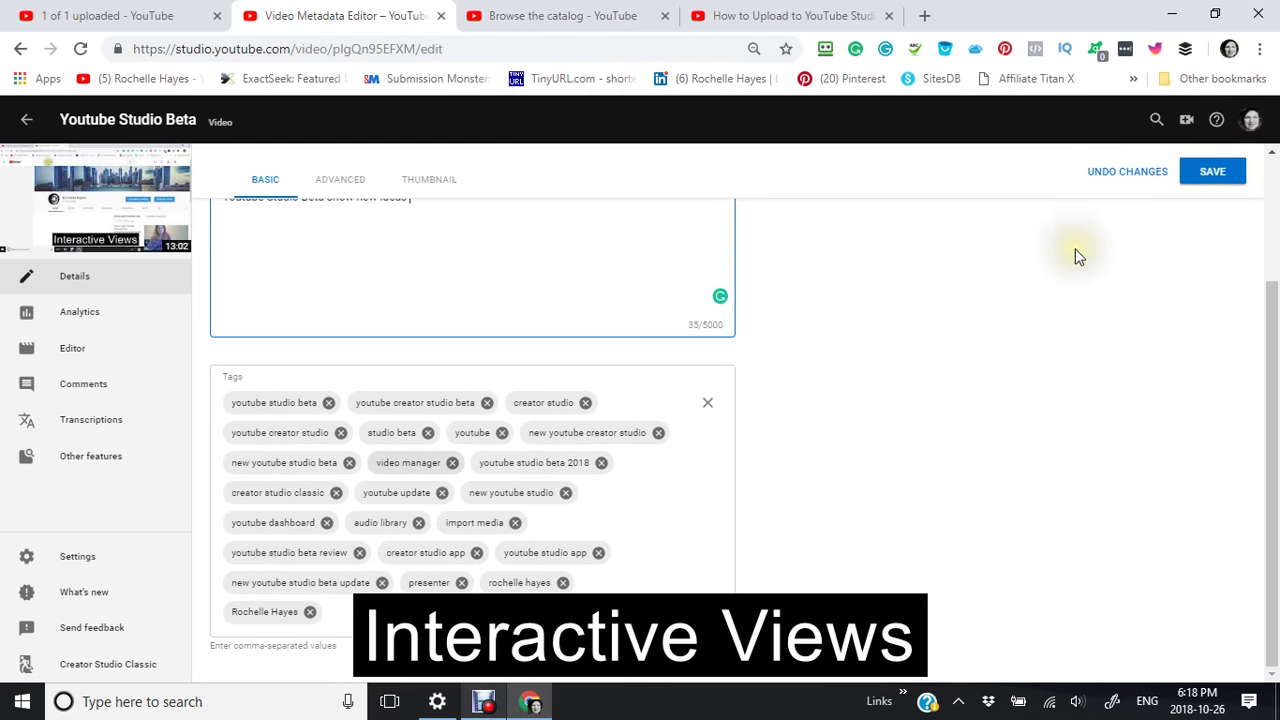
{"action": "scroll", "coordinate": [1075, 255], "scroll_direction": "up", "scroll_amount": 2}
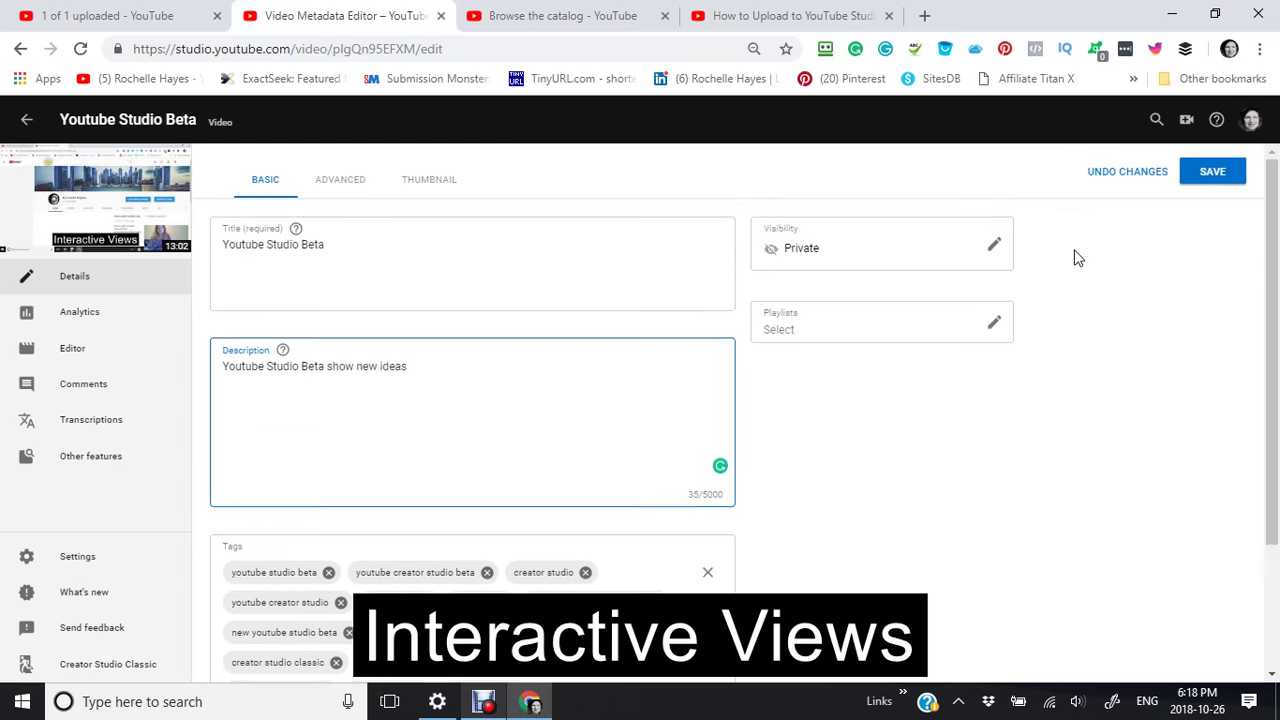
{"action": "left_click", "coordinate": [1213, 175]}
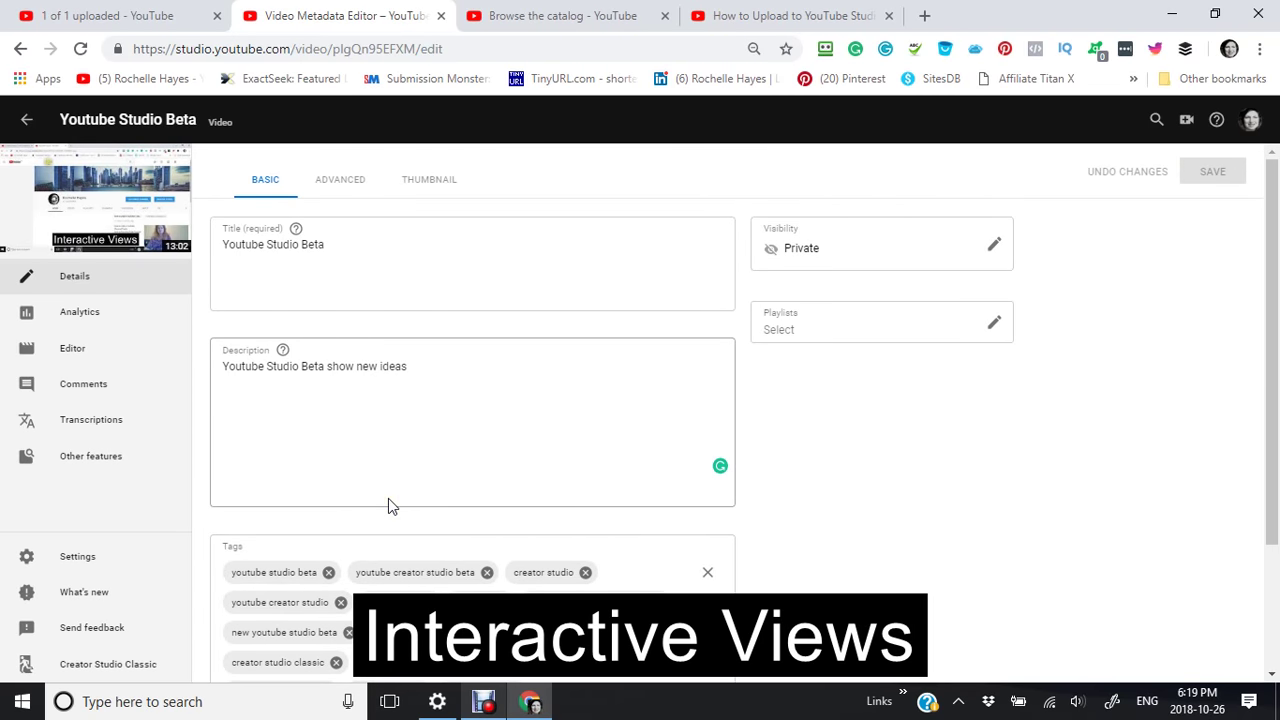
{"action": "scroll", "coordinate": [423, 316], "scroll_direction": "down", "scroll_amount": 2}
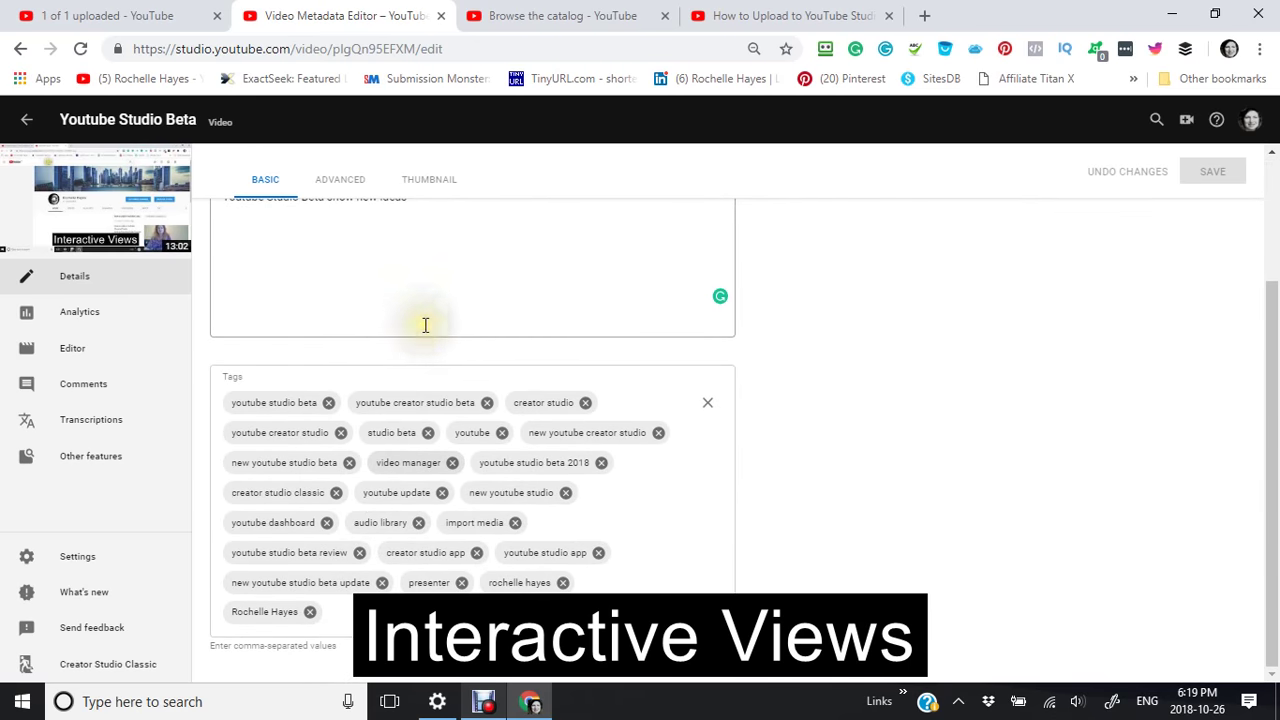
{"action": "scroll", "coordinate": [428, 337], "scroll_direction": "up", "scroll_amount": 2}
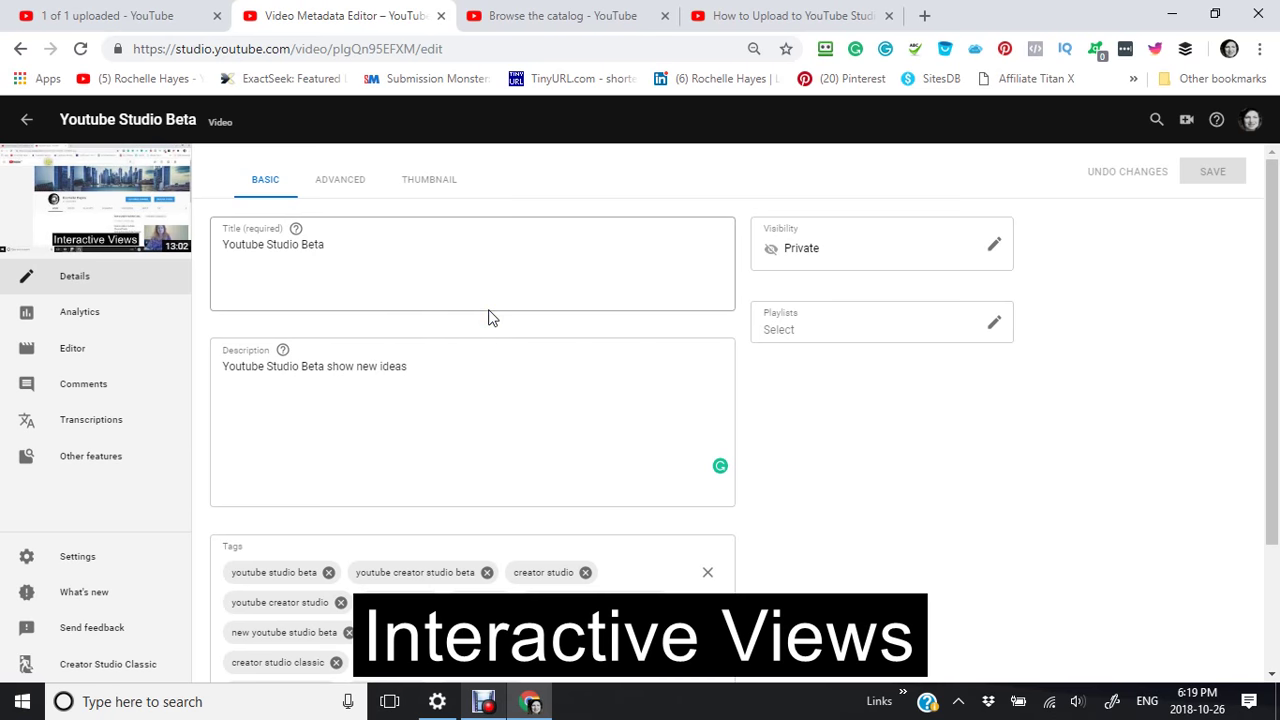
- Open this video in the Editor, set the playhead to 12:13:23, and begin trimming
{"action": "left_click", "coordinate": [70, 358]}
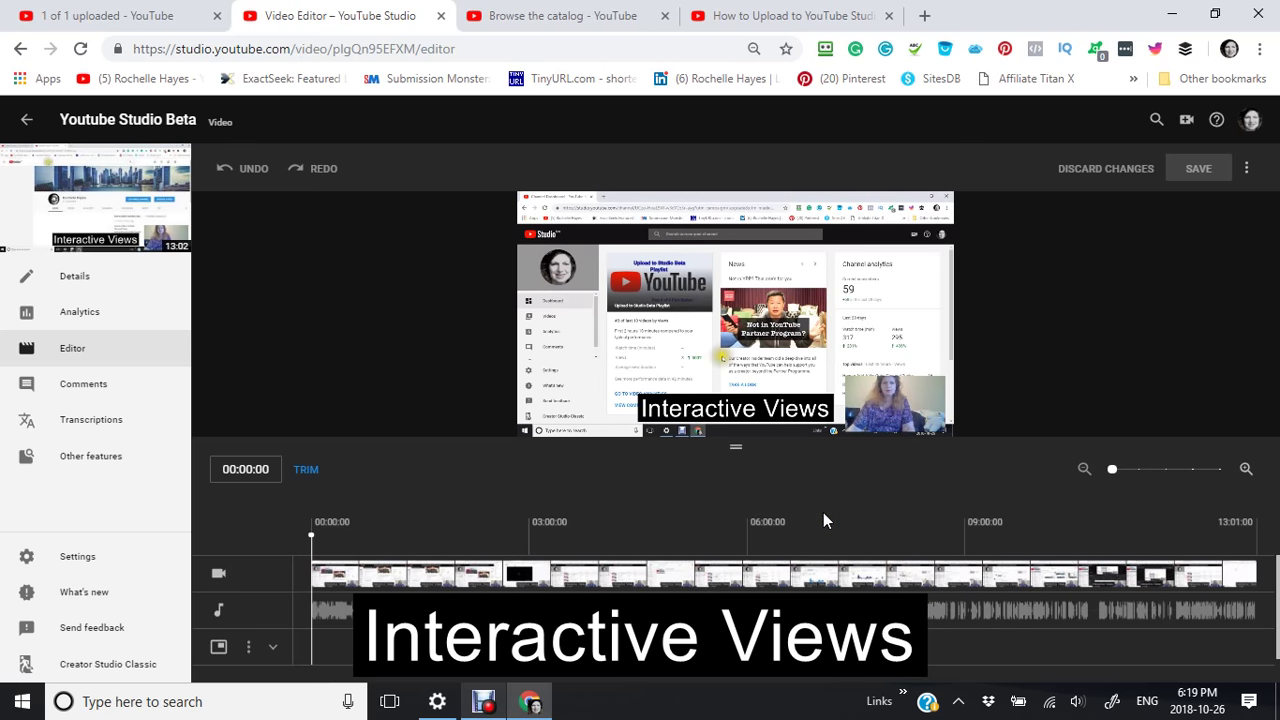
{"action": "left_click", "coordinate": [1203, 573]}
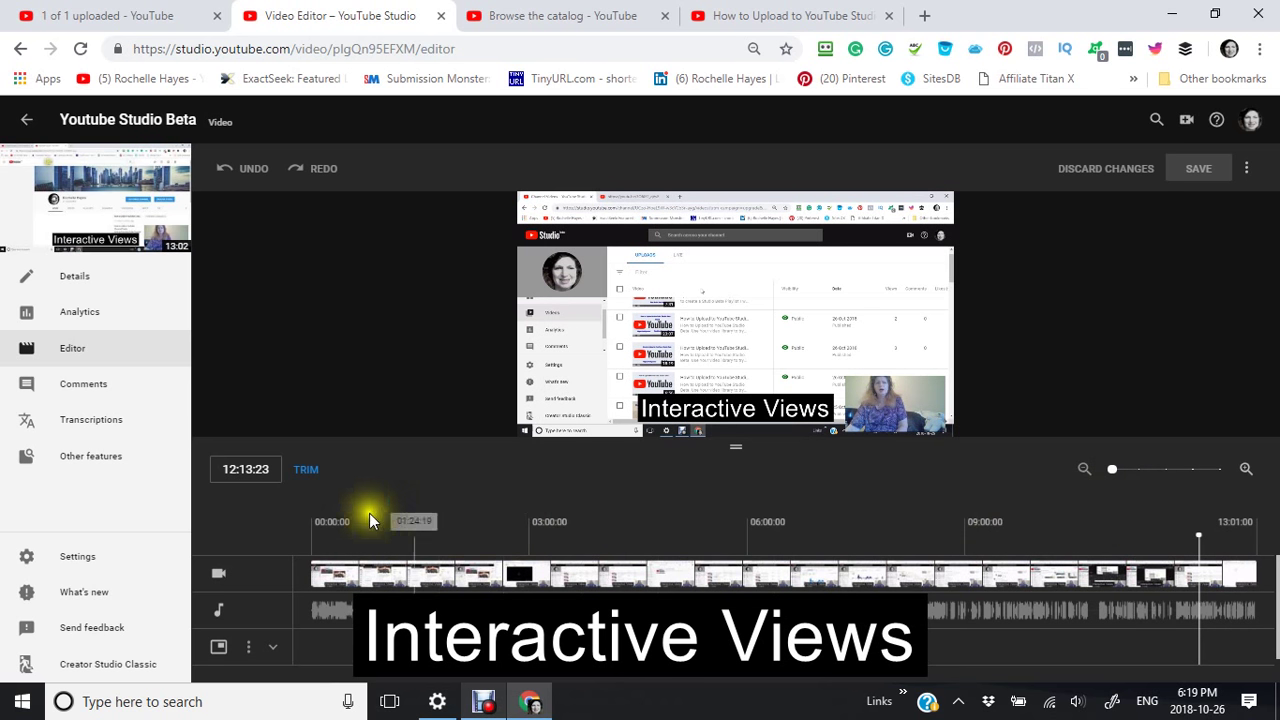
{"action": "left_click", "coordinate": [306, 479]}
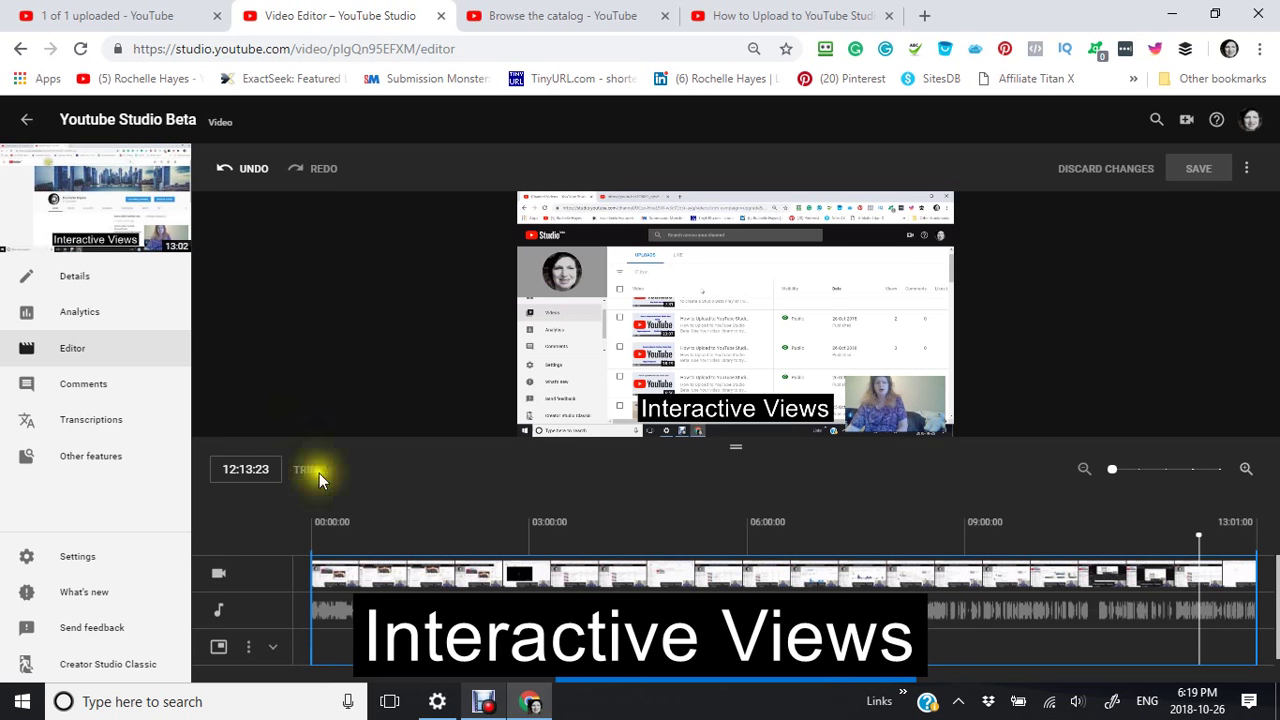
{"action": "left_click", "coordinate": [1095, 585]}
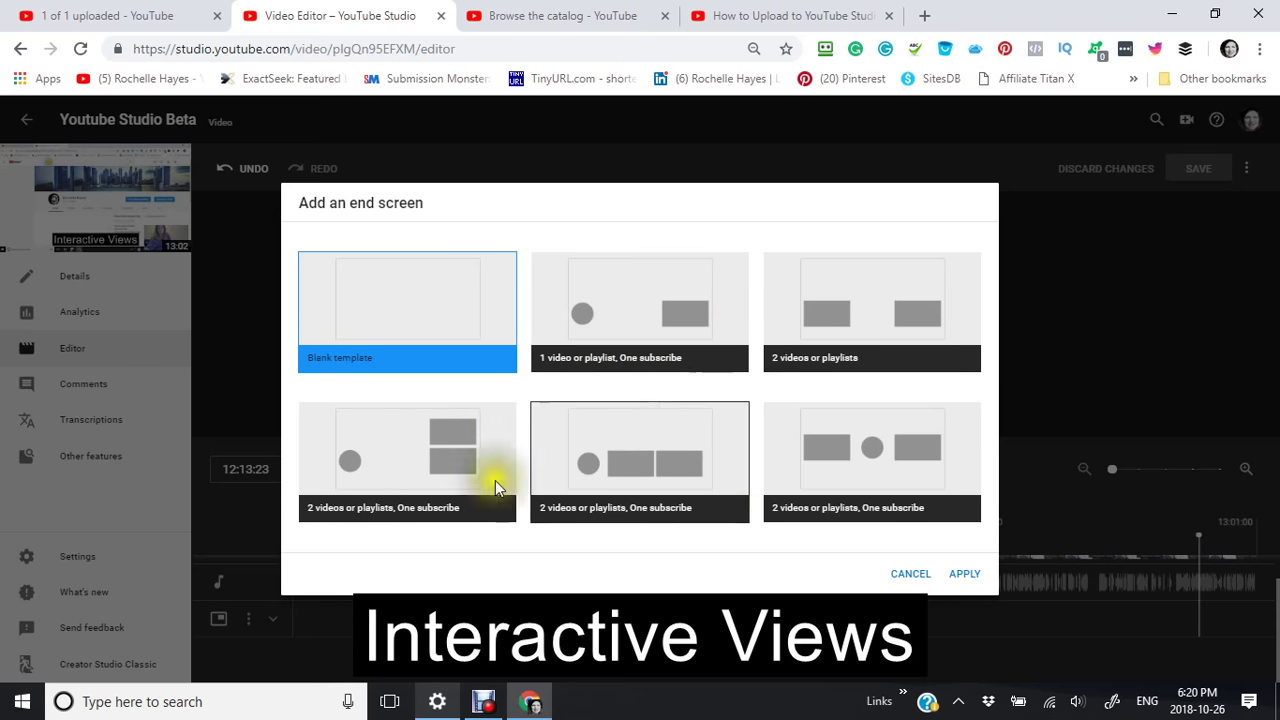
- Apply the '2 videos or playlists, One subscribe' end screen template to the video
{"action": "left_click", "coordinate": [414, 476]}
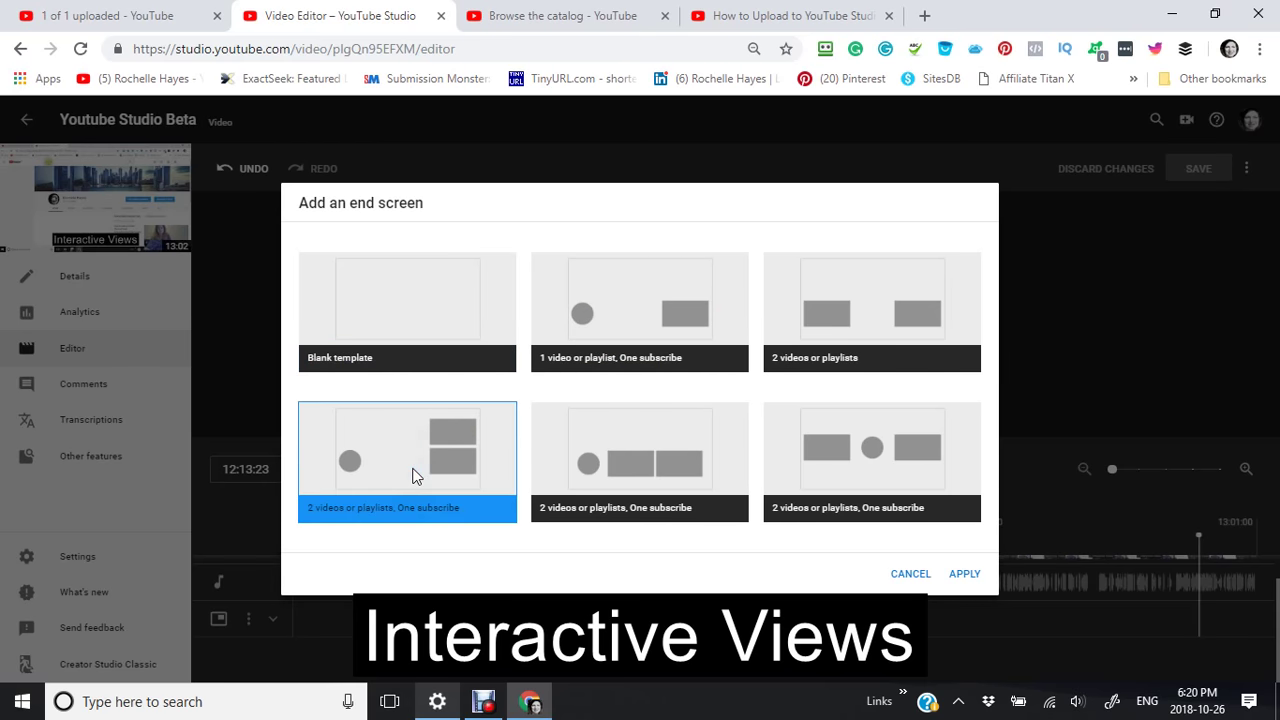
{"action": "left_click", "coordinate": [964, 578]}
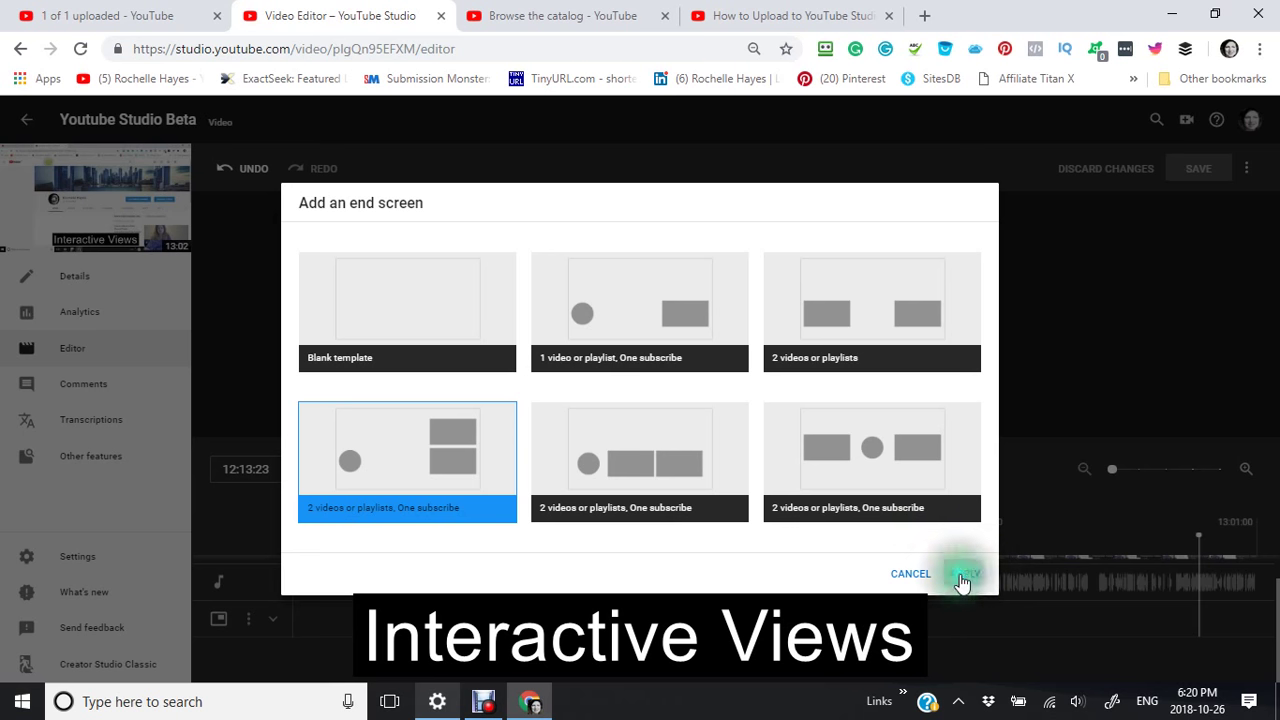
{"action": "left_click", "coordinate": [962, 576]}
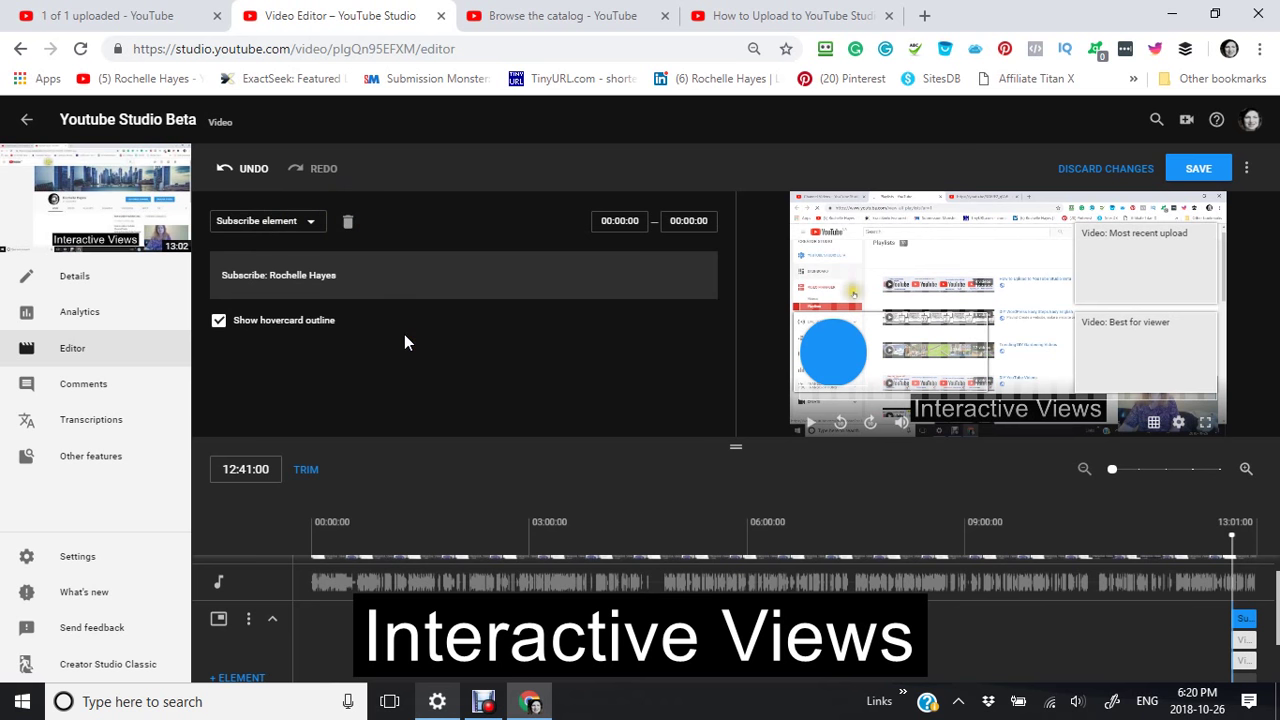
- Save the end screen edits and confirm updating the existing video
{"action": "left_click", "coordinate": [1205, 175]}
{"action": "left_click", "coordinate": [1205, 178]}
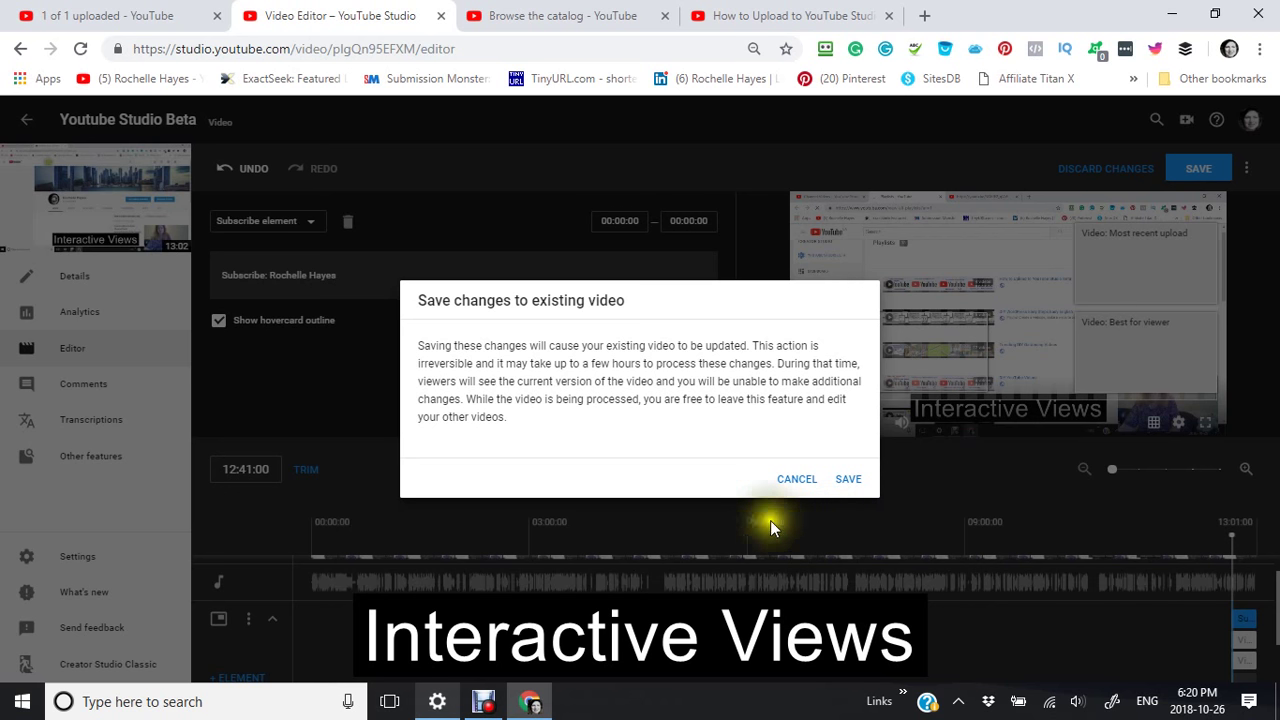
{"action": "left_click", "coordinate": [847, 482]}
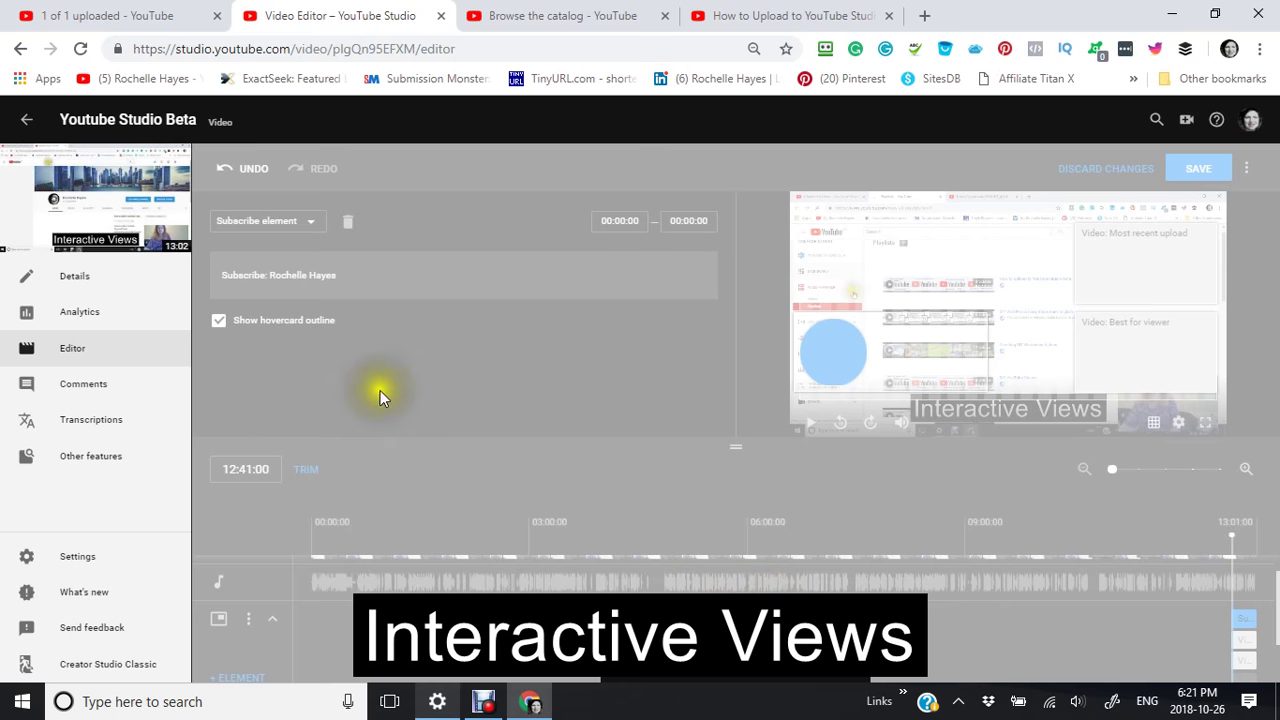
- Leave the editor and return to the channel's videos list
{"action": "left_click", "coordinate": [27, 126]}
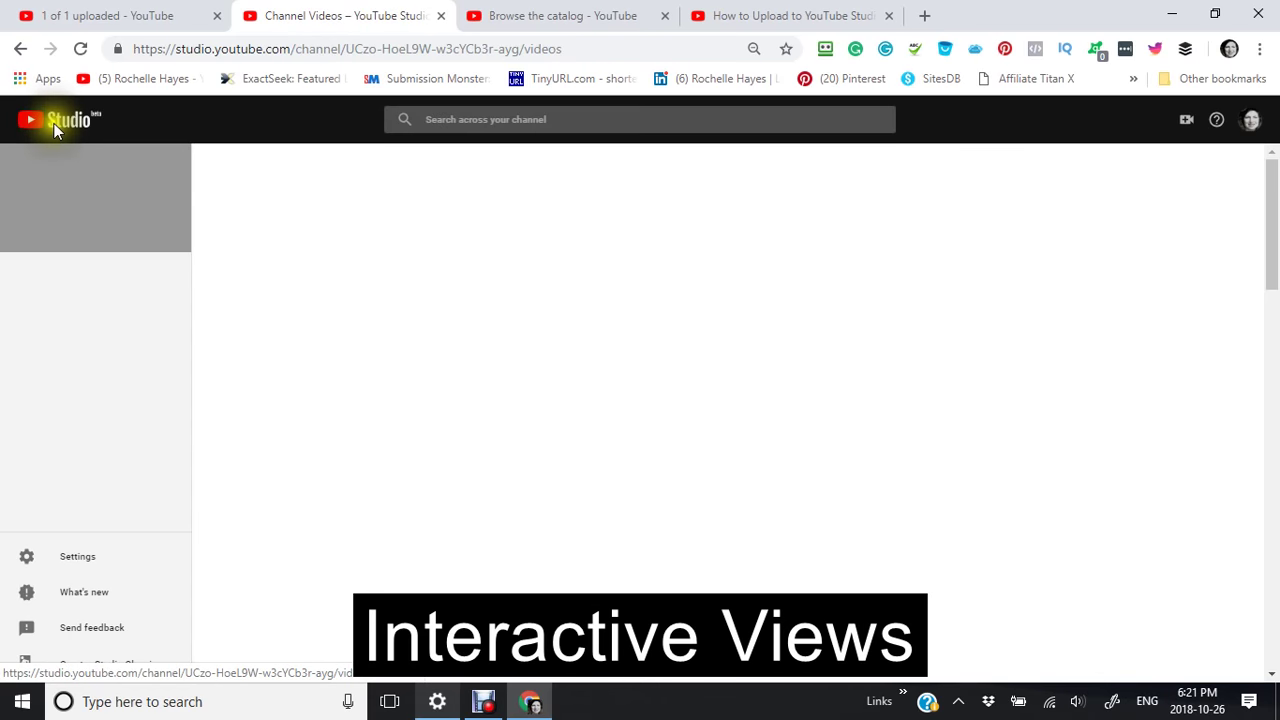
{"action": "scroll", "coordinate": [221, 185], "scroll_direction": "down", "scroll_amount": 3}
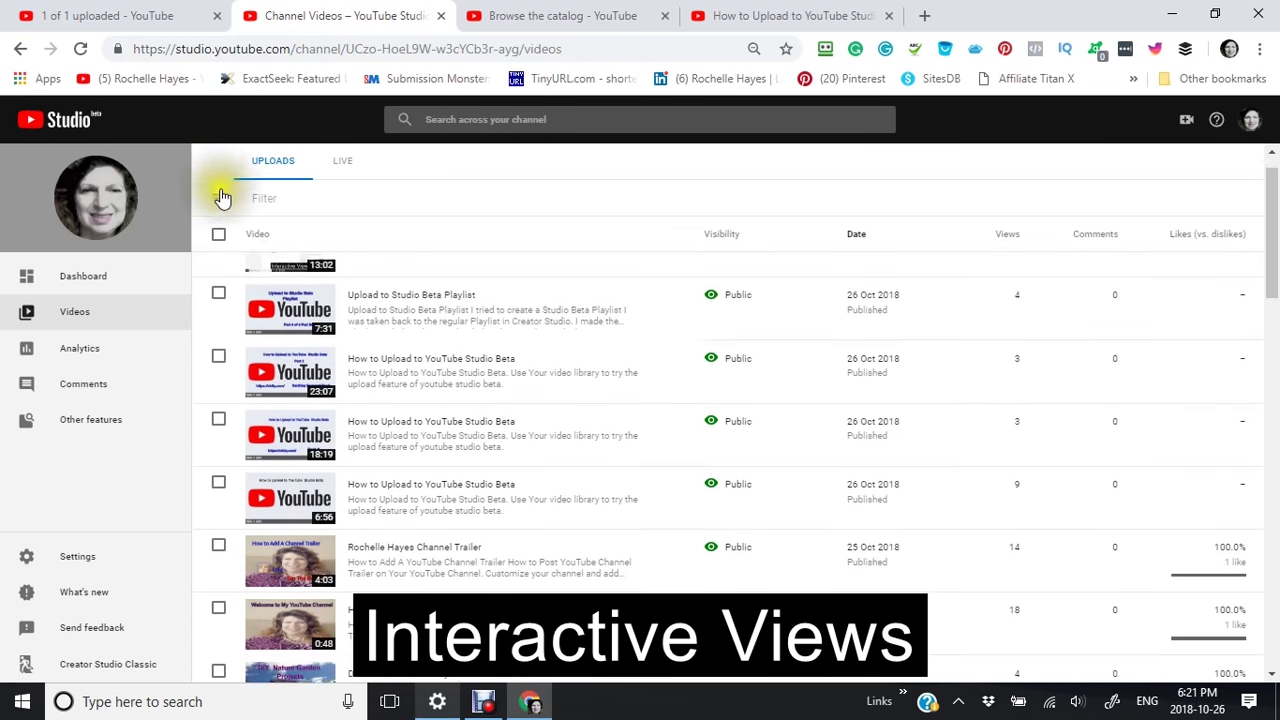
{"action": "scroll", "coordinate": [222, 220], "scroll_direction": "down", "scroll_amount": 10}
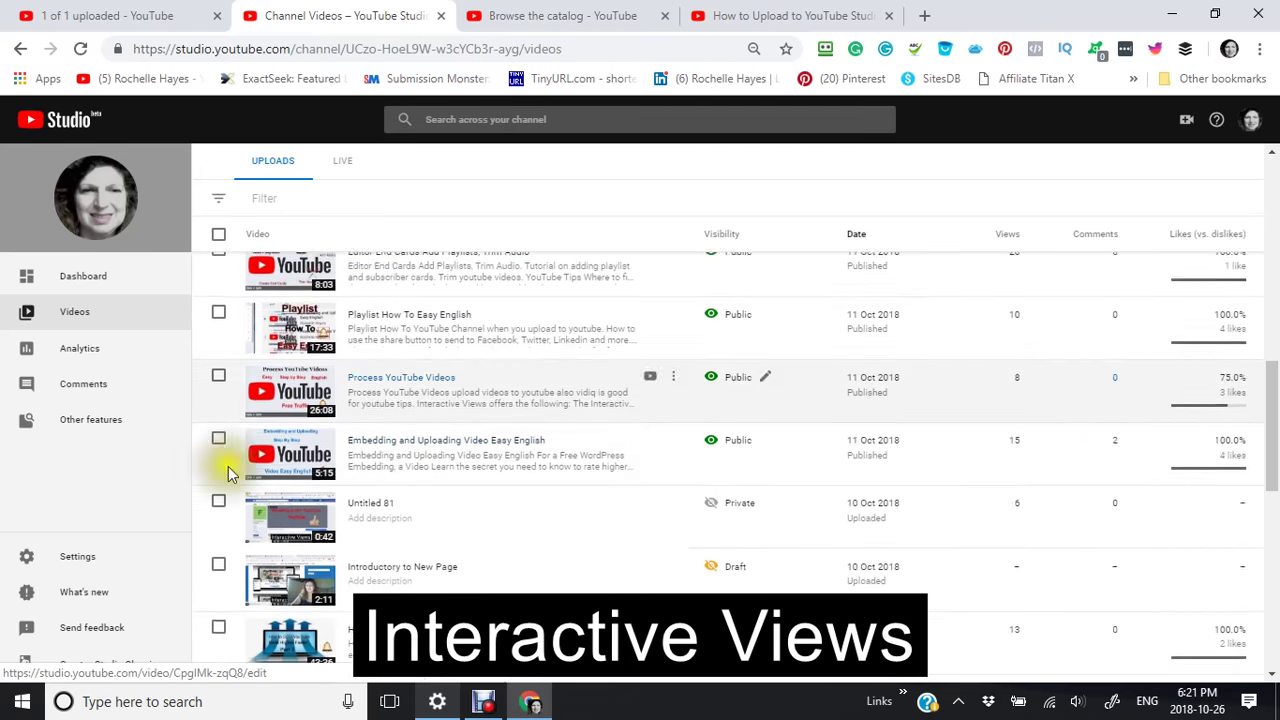
- Show Other features in the sidebar and browse the Uploads list, ending back at the top
{"action": "left_click", "coordinate": [77, 434]}
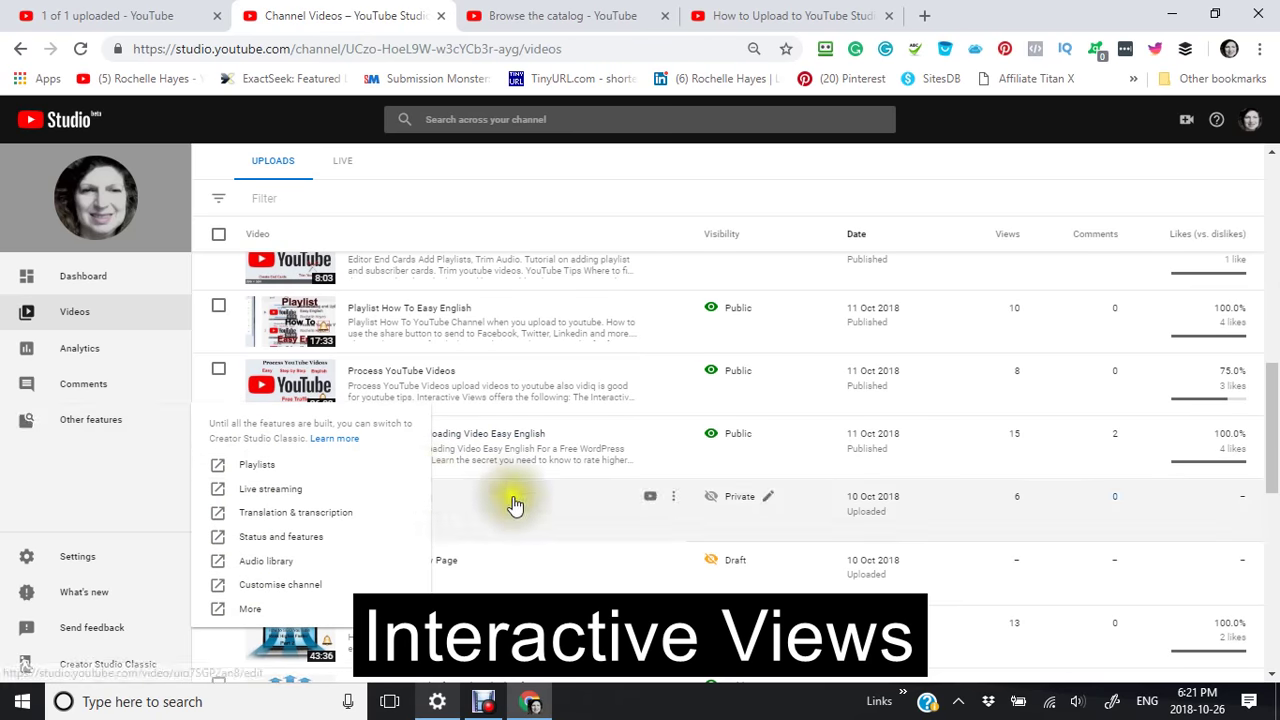
{"action": "scroll", "coordinate": [520, 506], "scroll_direction": "down", "scroll_amount": 2}
{"action": "scroll", "coordinate": [520, 506], "scroll_direction": "down", "scroll_amount": 5}
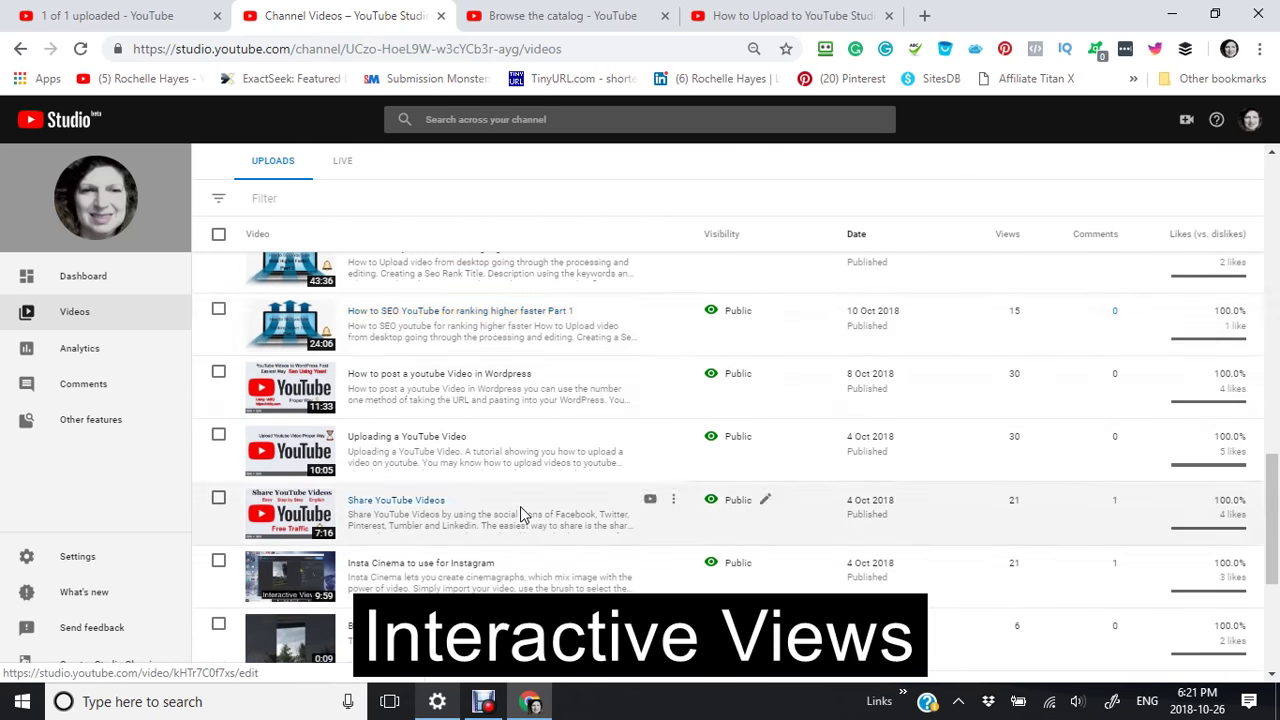
{"action": "scroll", "coordinate": [520, 506], "scroll_direction": "up", "scroll_amount": 5}
{"action": "scroll", "coordinate": [520, 508], "scroll_direction": "up", "scroll_amount": 10}
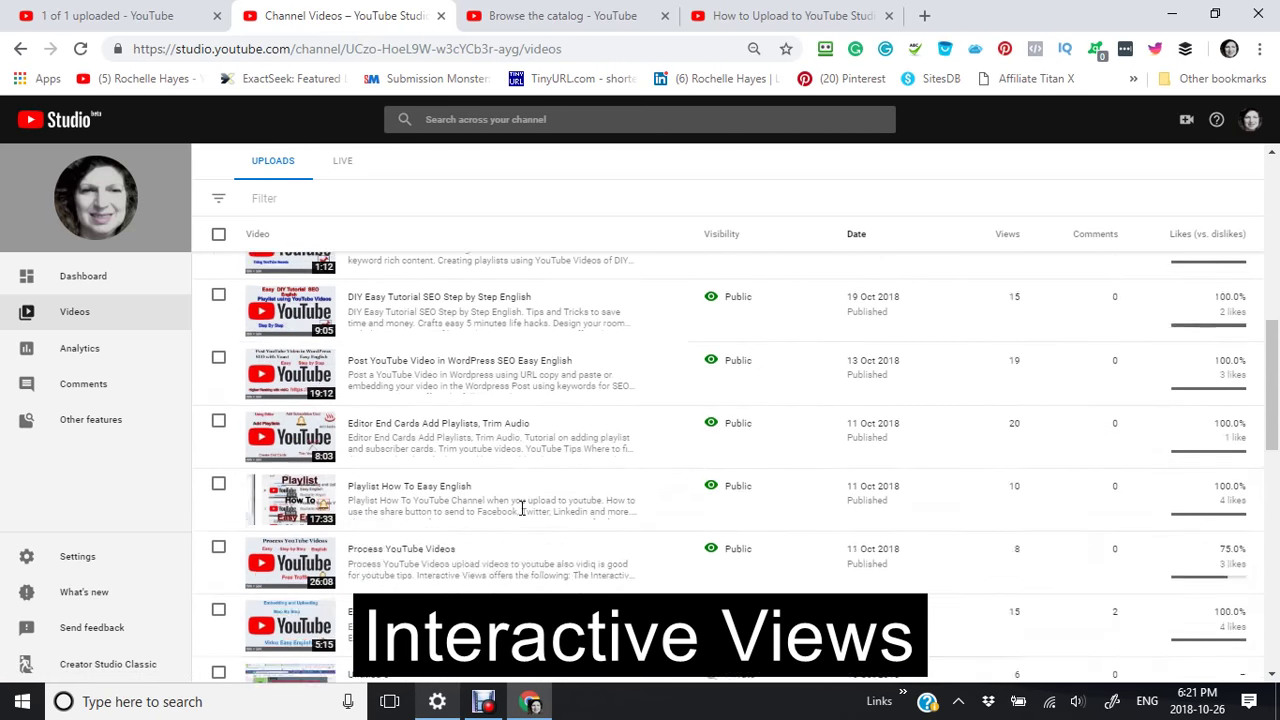
{"action": "scroll", "coordinate": [519, 514], "scroll_direction": "up", "scroll_amount": 1}
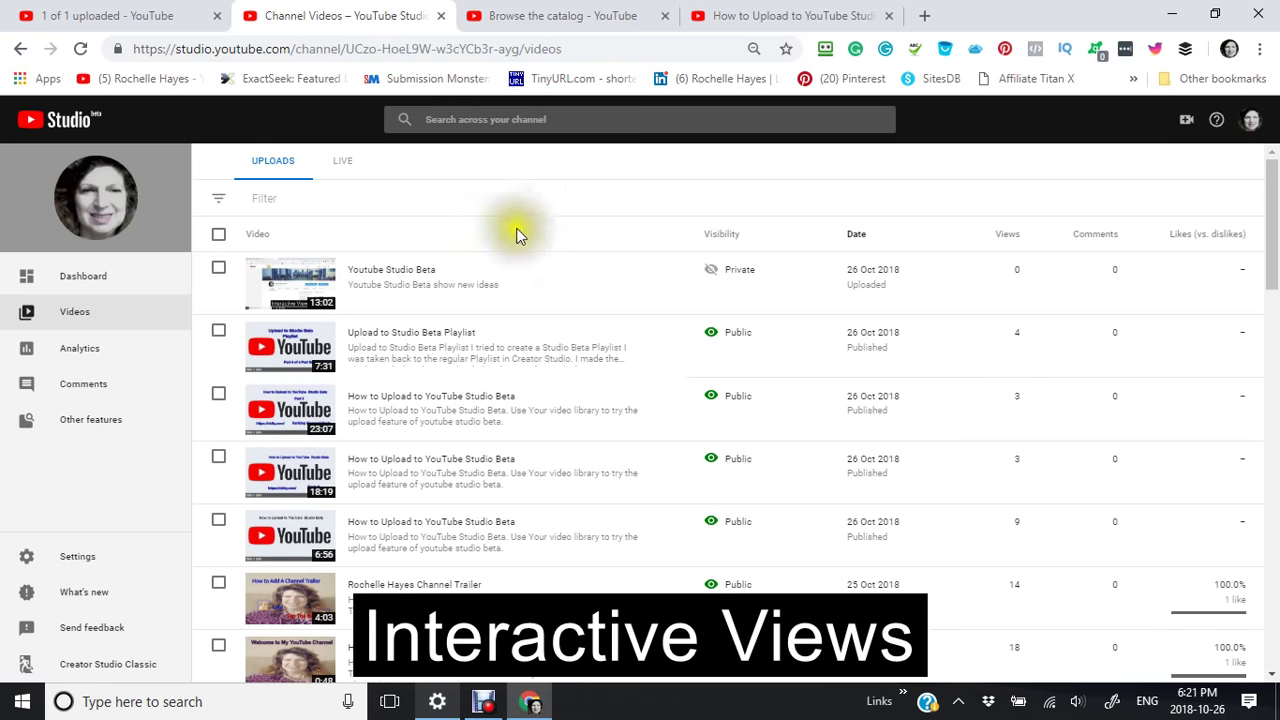
{"action": "scroll", "coordinate": [508, 297], "scroll_direction": "down", "scroll_amount": 3}
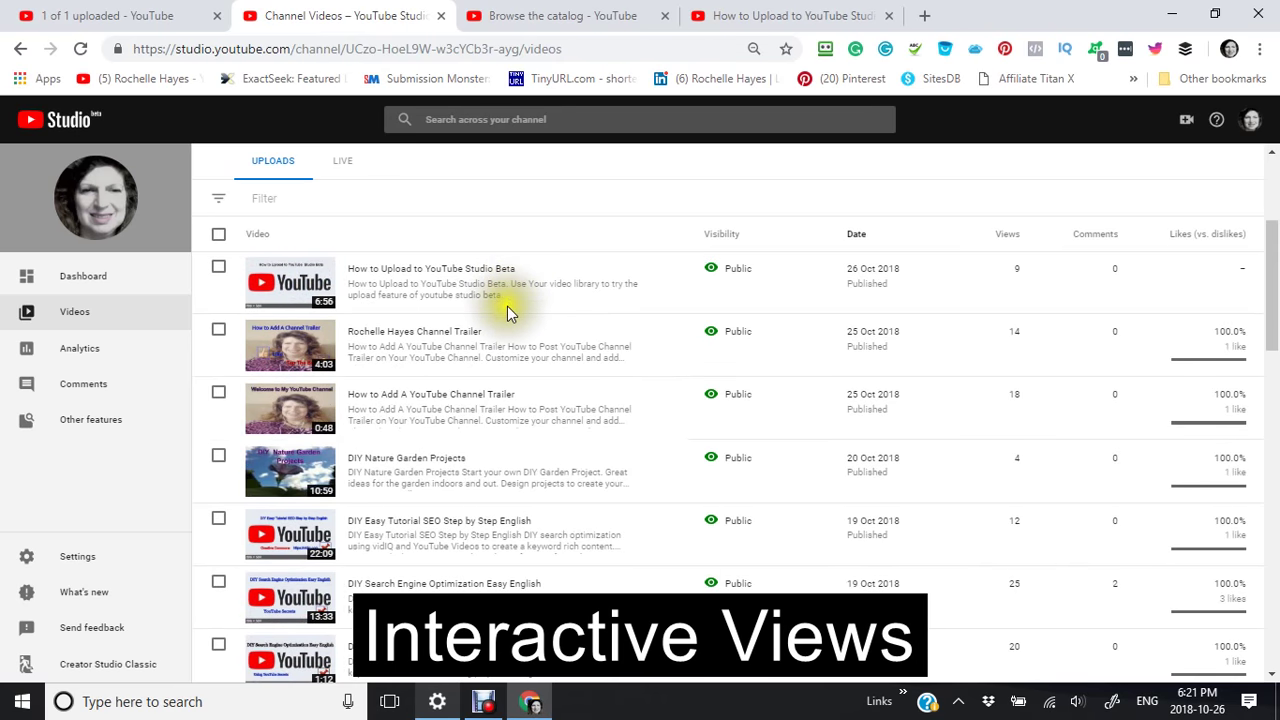
{"action": "scroll", "coordinate": [508, 340], "scroll_direction": "down", "scroll_amount": 10}
{"action": "scroll", "coordinate": [508, 372], "scroll_direction": "up", "scroll_amount": 10}
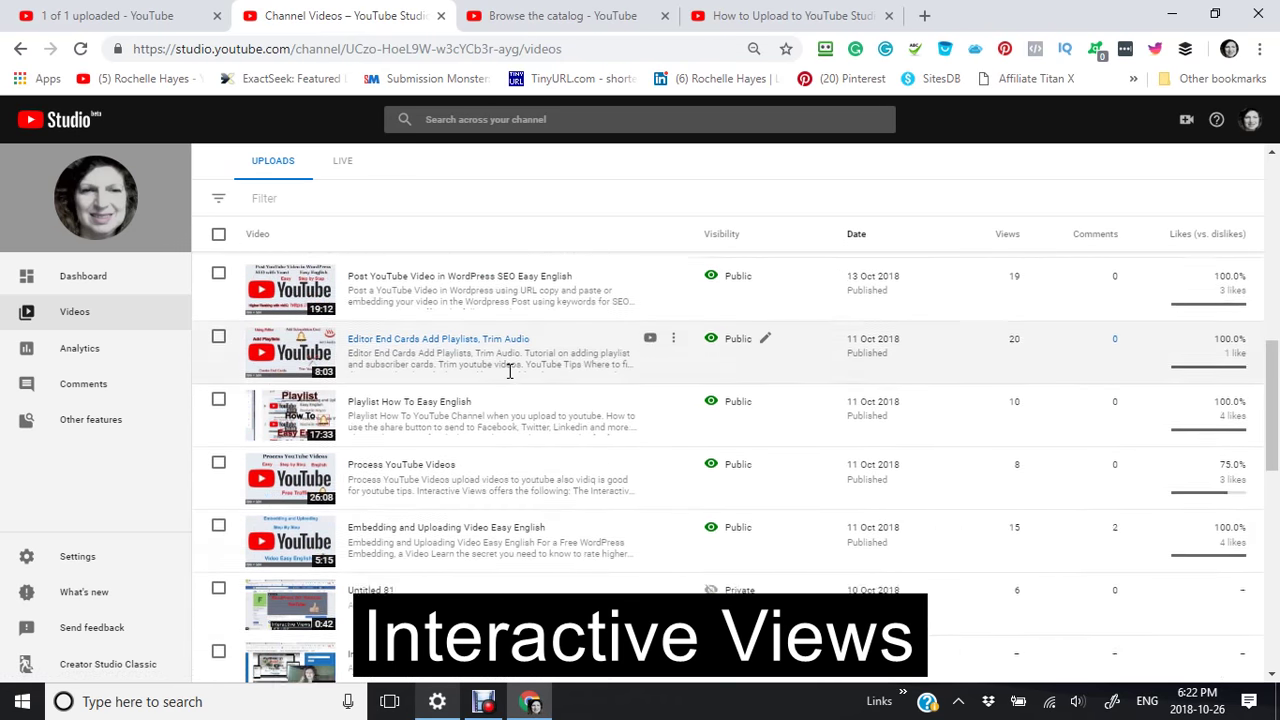
{"action": "scroll", "coordinate": [508, 375], "scroll_direction": "up", "scroll_amount": 3}
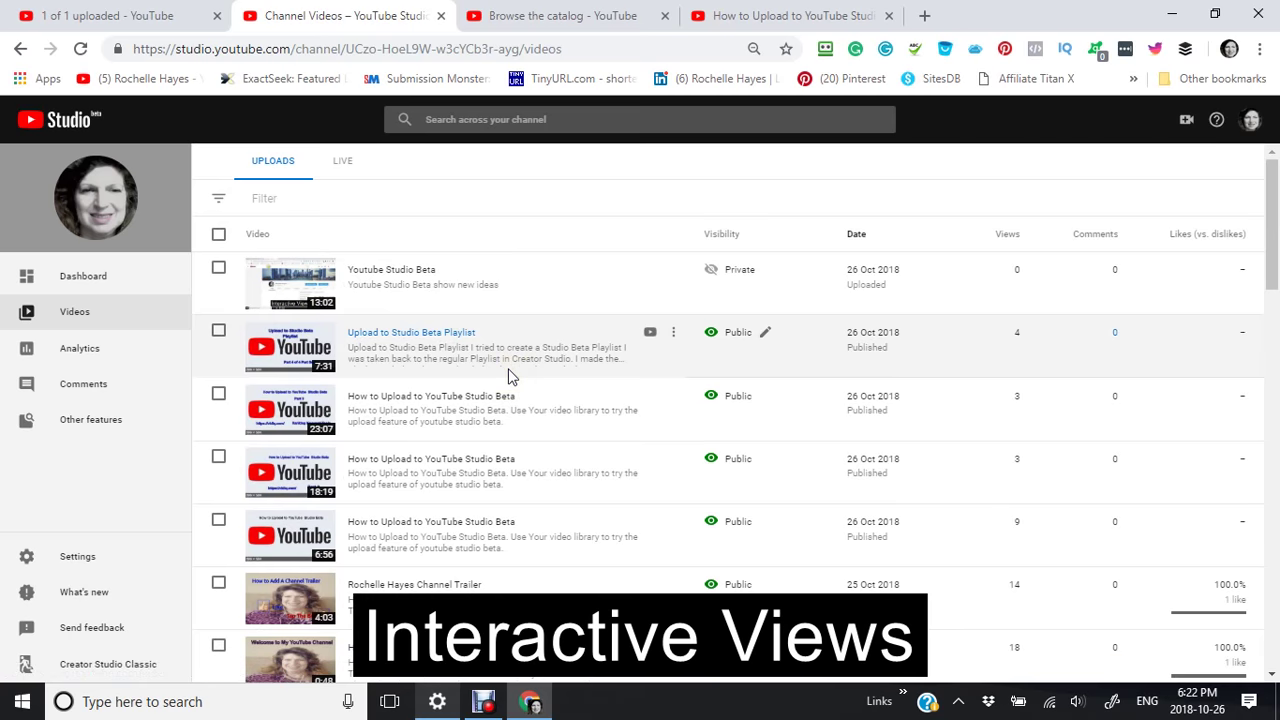